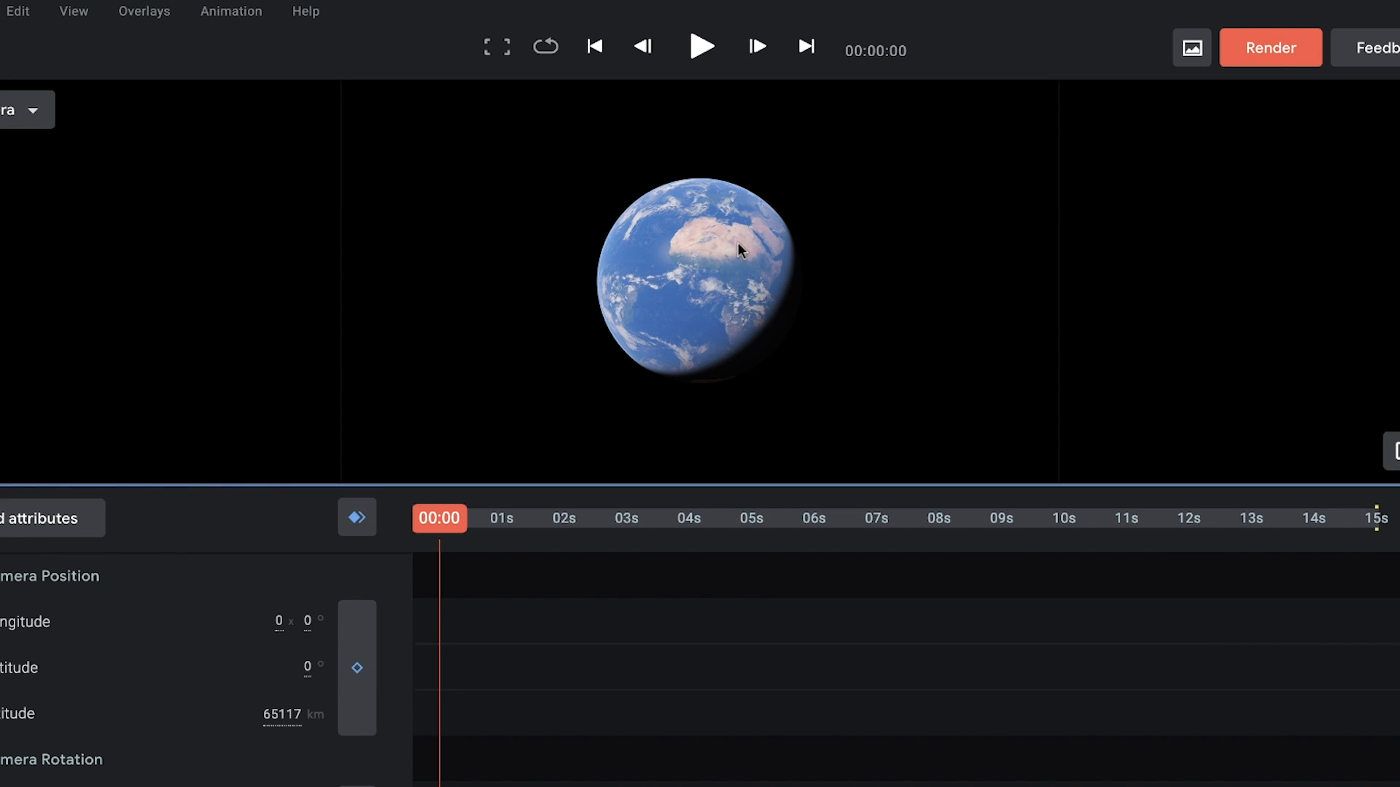
# - Rotate the globe from Africa to North America and move the camera closer to inspect it
pyautogui.moveTo(718, 232); pyautogui.dragTo(697, 248)
pyautogui.scroll(5, 696, 248)
pyautogui.click(1394, 451)
pyautogui.click(1393, 543)
pyautogui.moveTo(1010, 218); pyautogui.dragTo(955, 184)
# - Fly to the Arc de Triomphe in Paris and tilt the close-up view around the monument
pyautogui.click(44, 110)
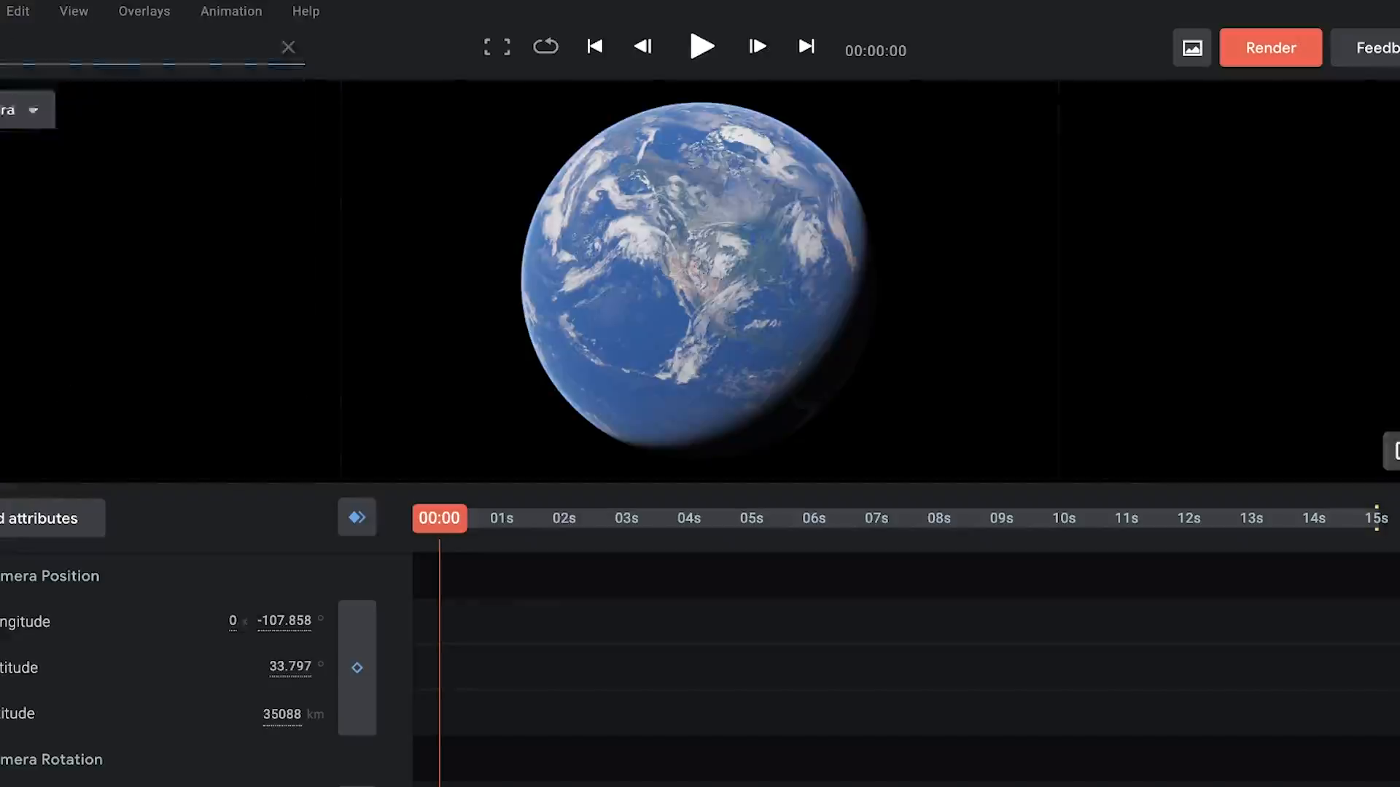
pyautogui.press('Return')
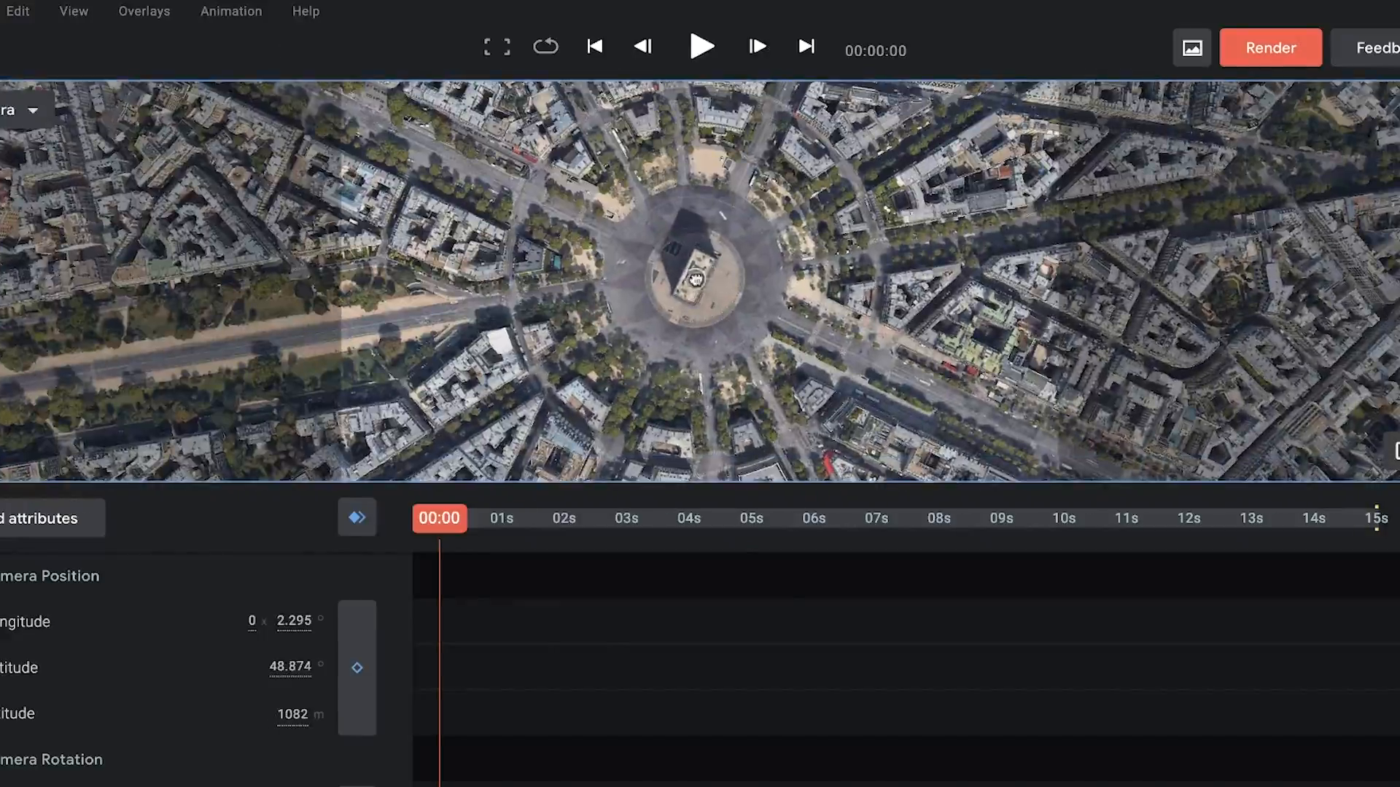
pyautogui.moveTo(696, 280); pyautogui.dragTo(1009, 156, button='middle')
pyautogui.scroll(10, 688, 465)
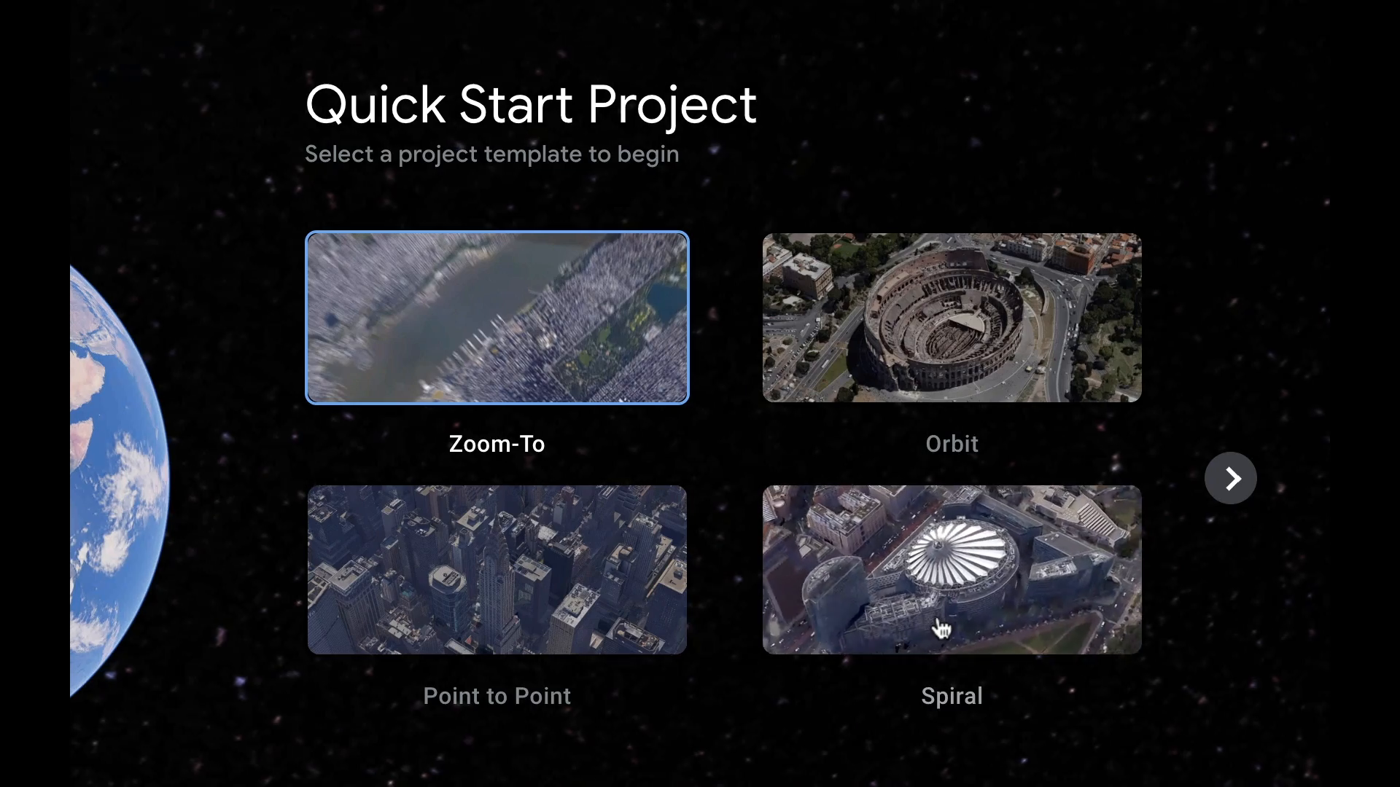
# - Start an Orbit quick start project and use Arc de Triomphe, Paris, France as its location
pyautogui.click(1232, 478)
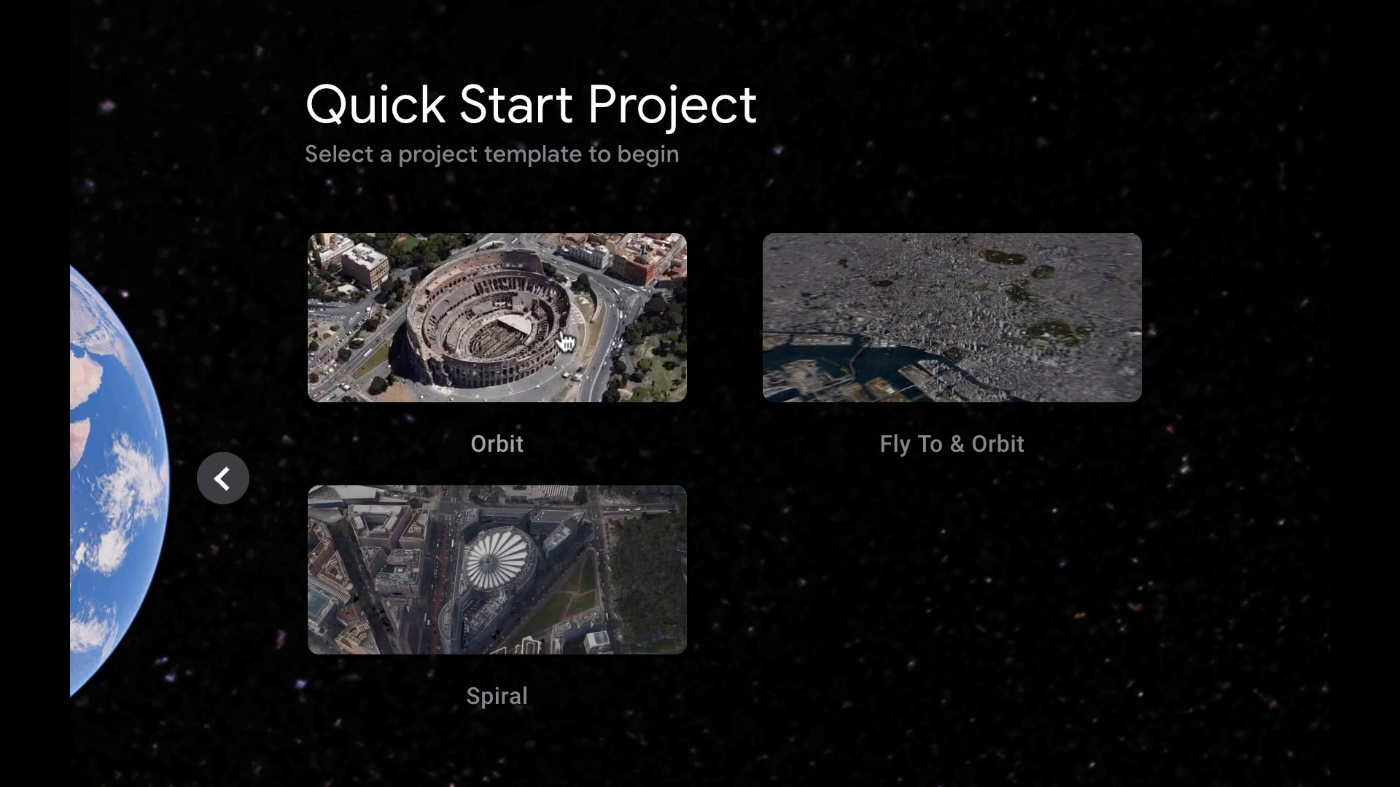
pyautogui.click(565, 341)
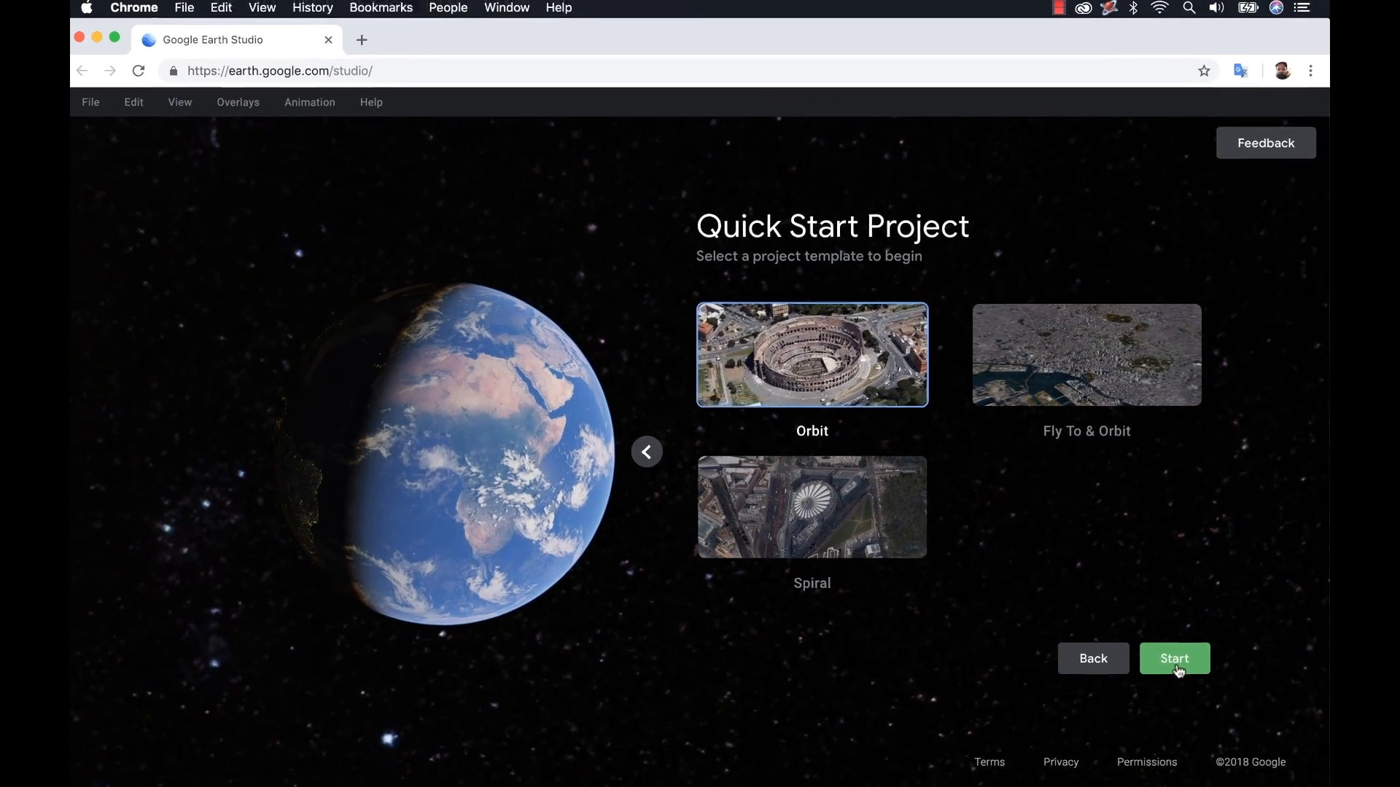
pyautogui.click(1131, 772)
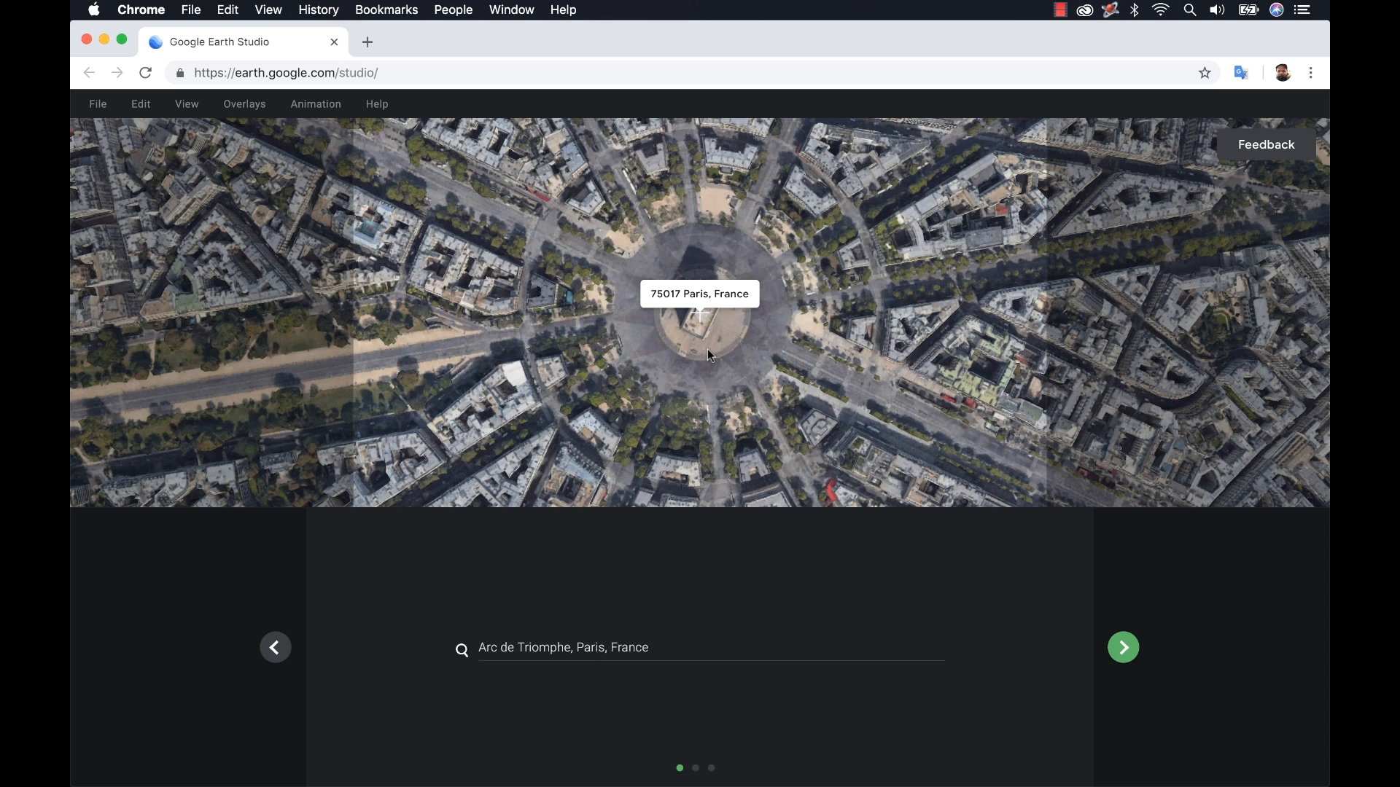
pyautogui.click(1123, 649)
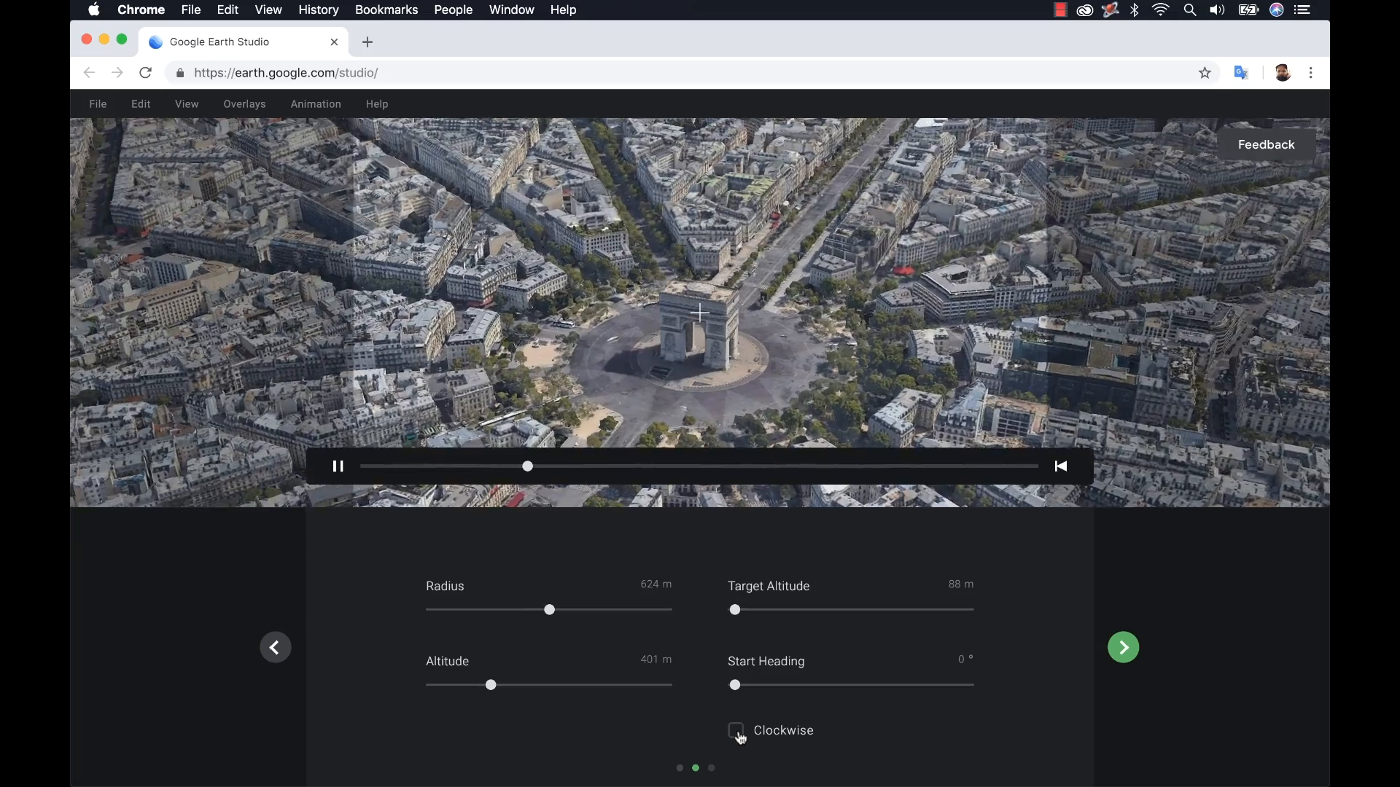
# - Finish the orbit setup with a 500 m radius, 313 m altitude, counterclockwise direction and a duration of 15 seconds
pyautogui.click(737, 732)
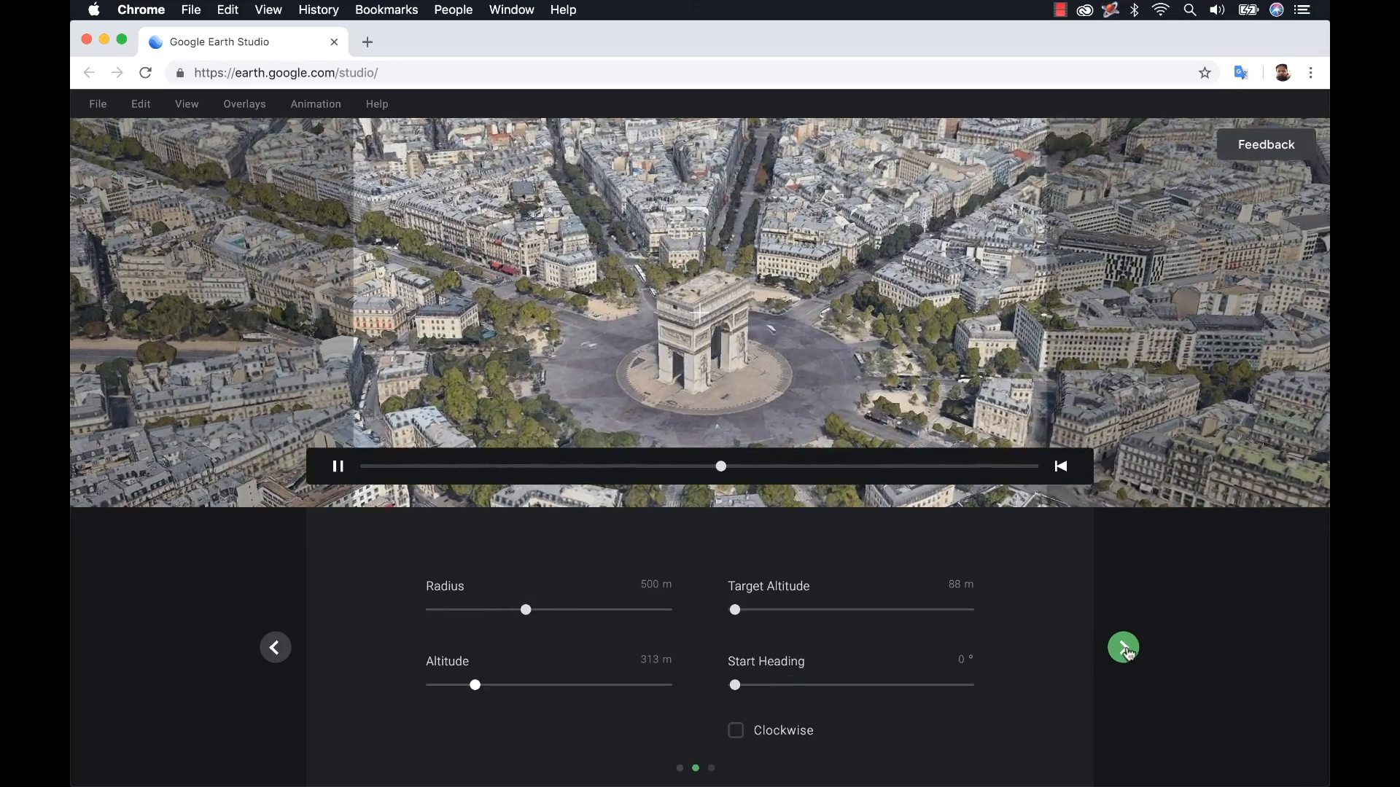
pyautogui.click(1117, 653)
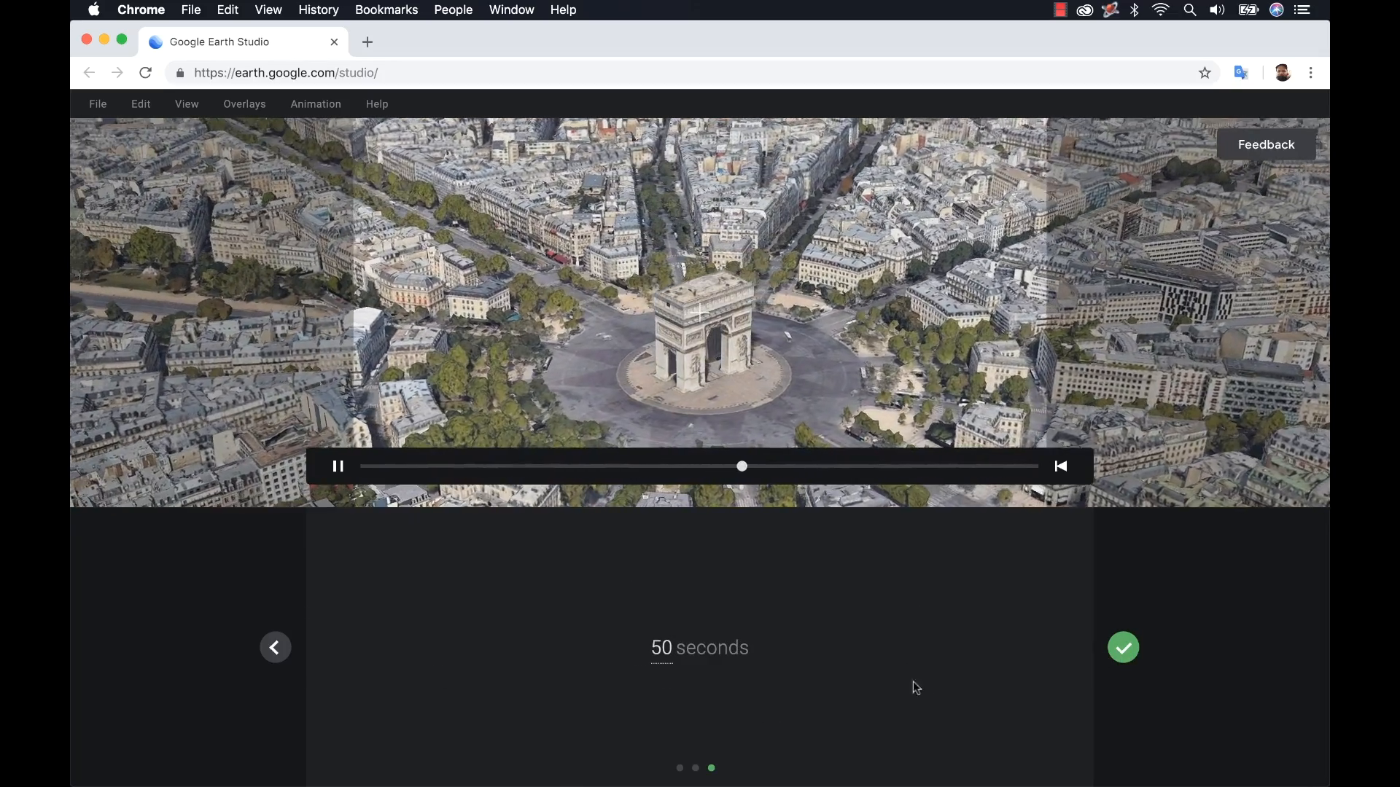
pyautogui.click(661, 647)
pyautogui.write('15')
pyautogui.press('Return')
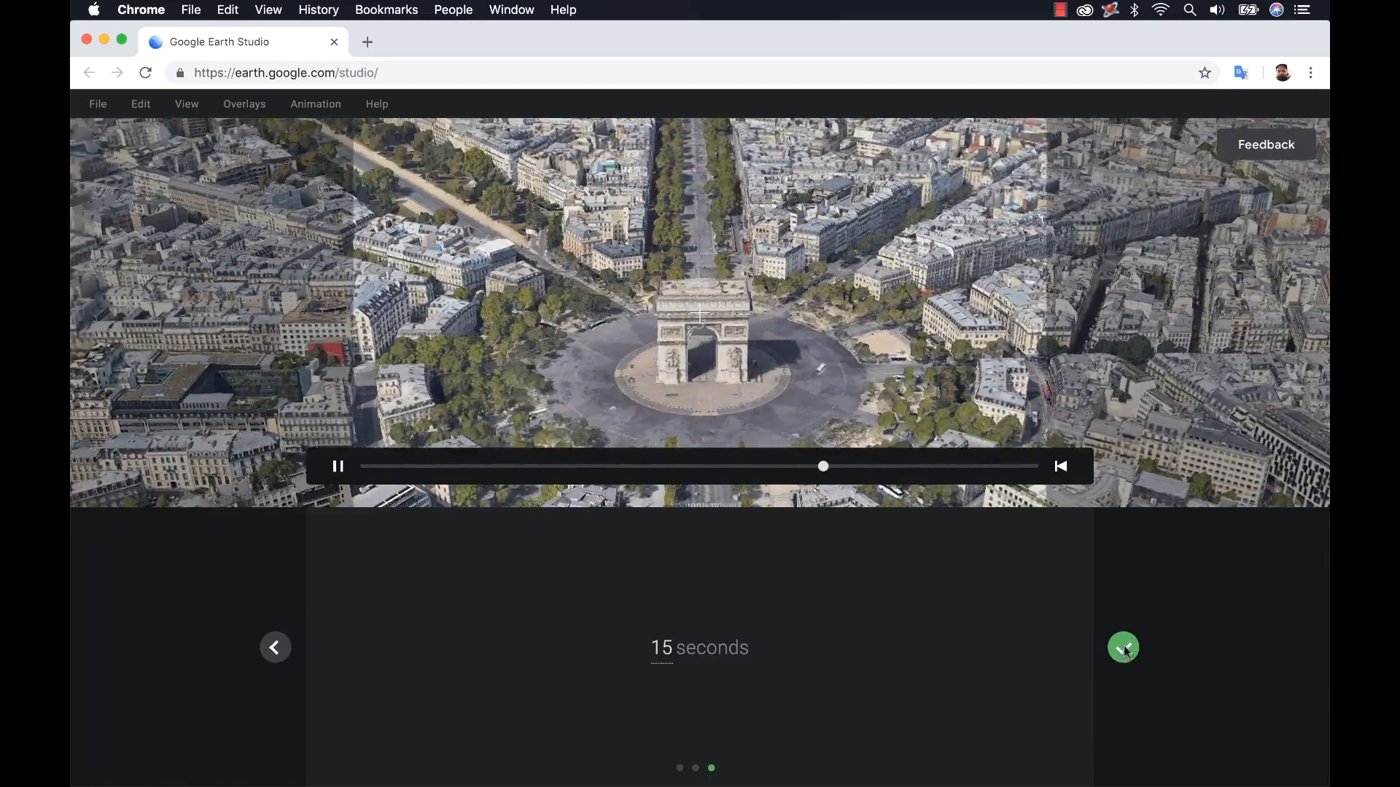
pyautogui.click(1123, 648)
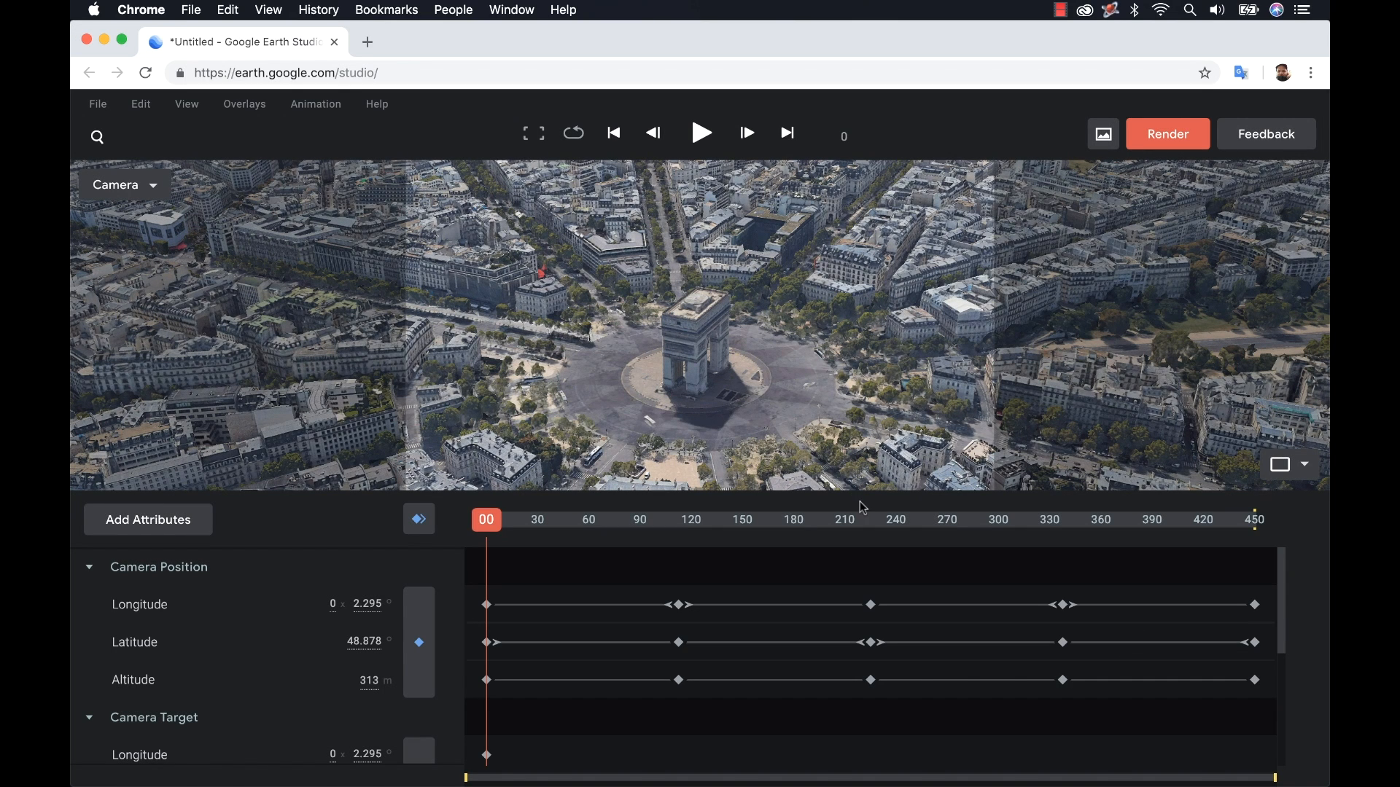
# - Scrub through the orbit animation from start to end to preview it, and return to frame 0
pyautogui.click(490, 525)
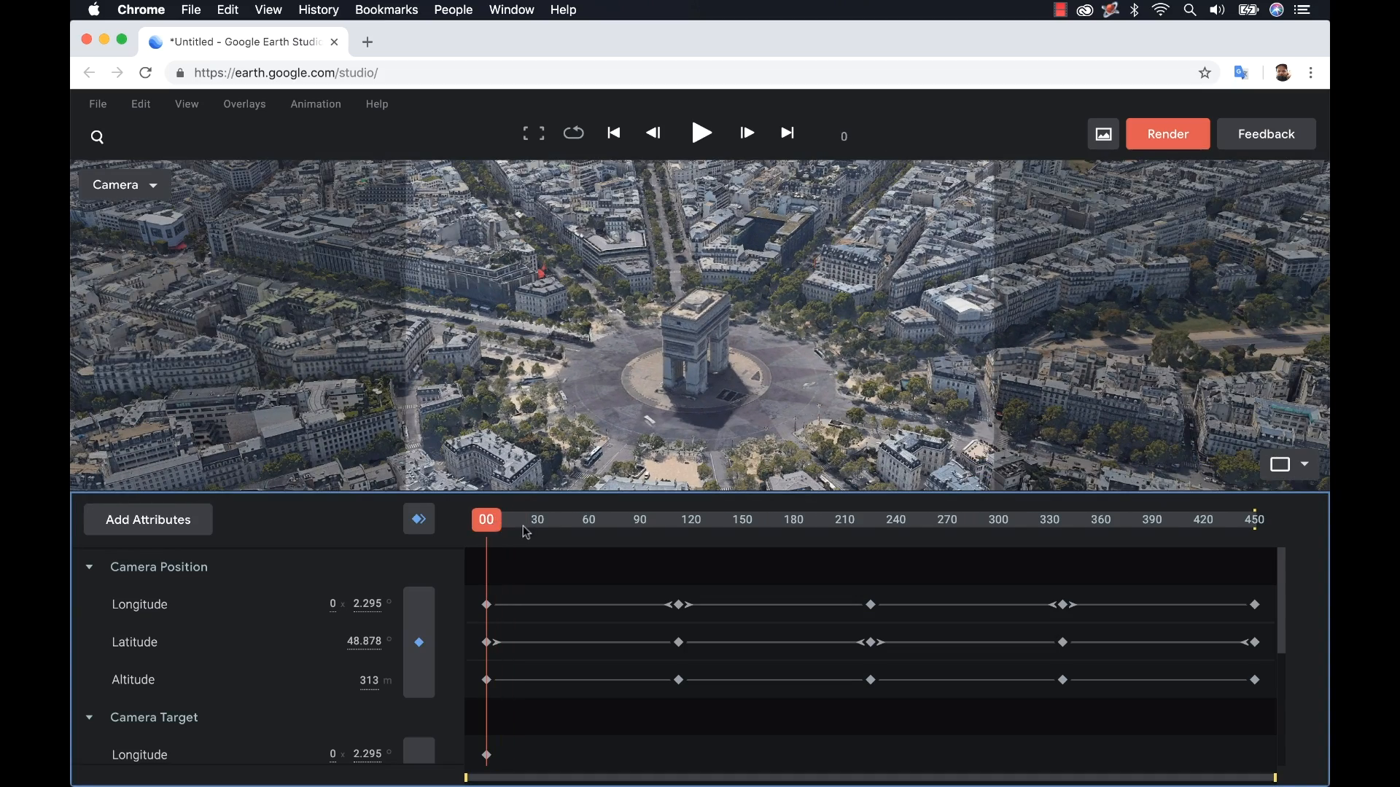
pyautogui.click(526, 532)
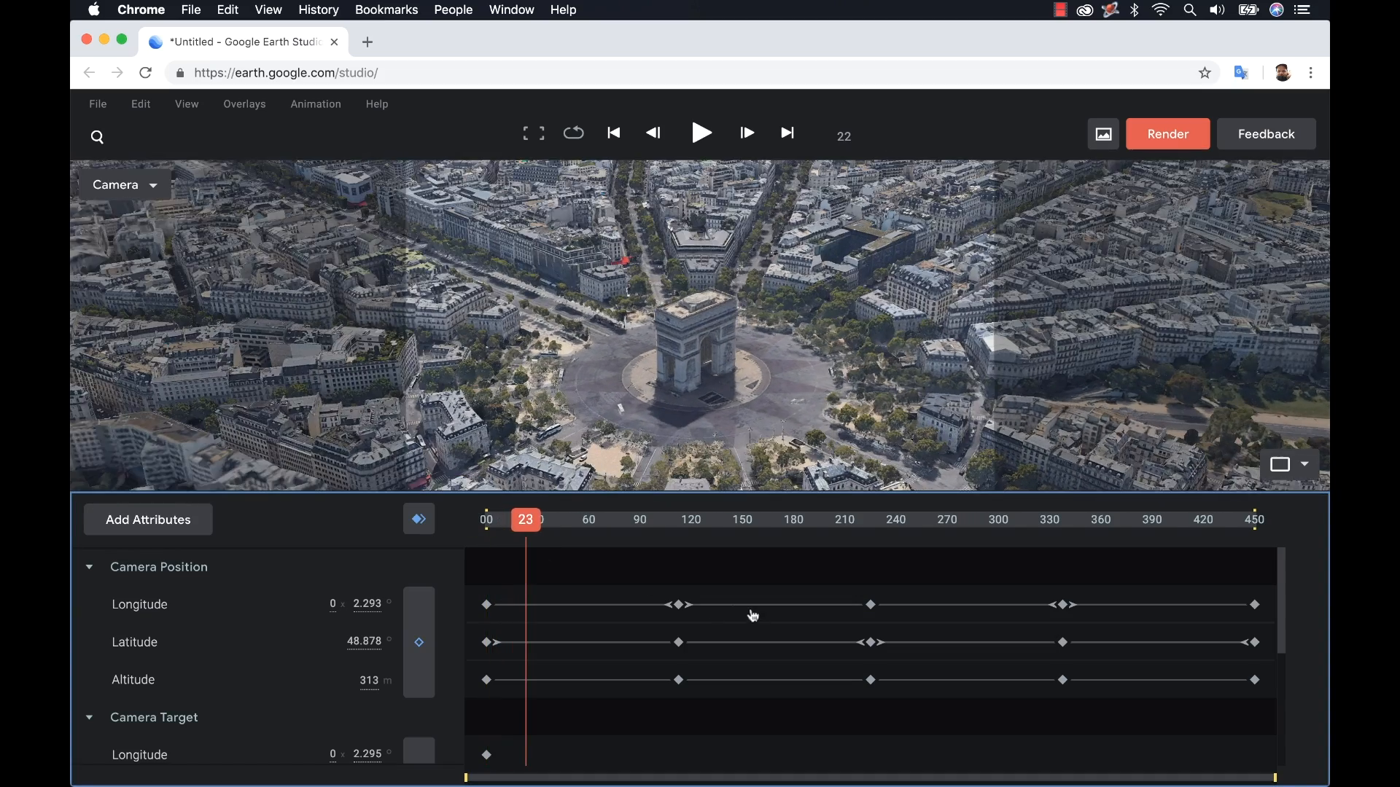
pyautogui.moveTo(596, 526); pyautogui.dragTo(1310, 563)
pyautogui.moveTo(828, 574); pyautogui.dragTo(471, 591)
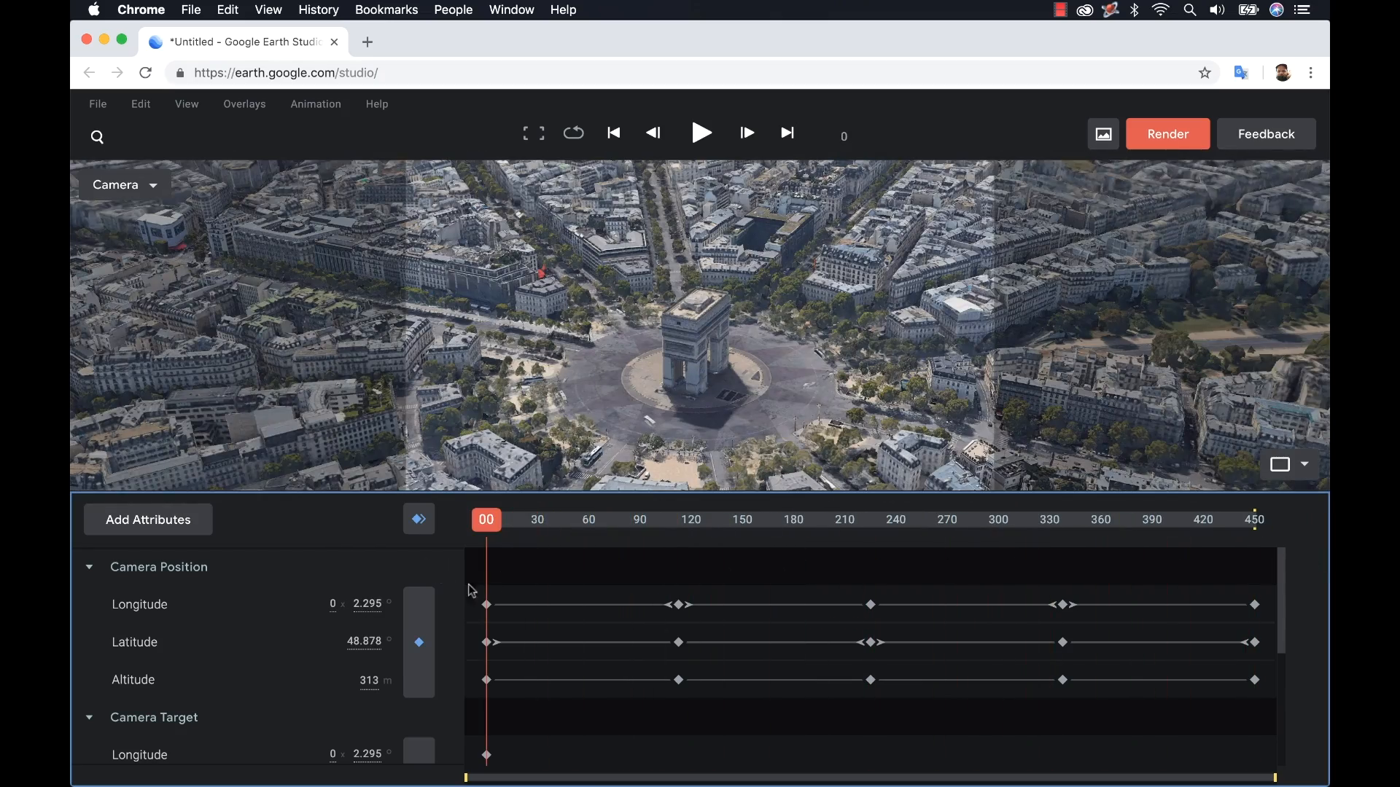
pyautogui.click(1162, 140)
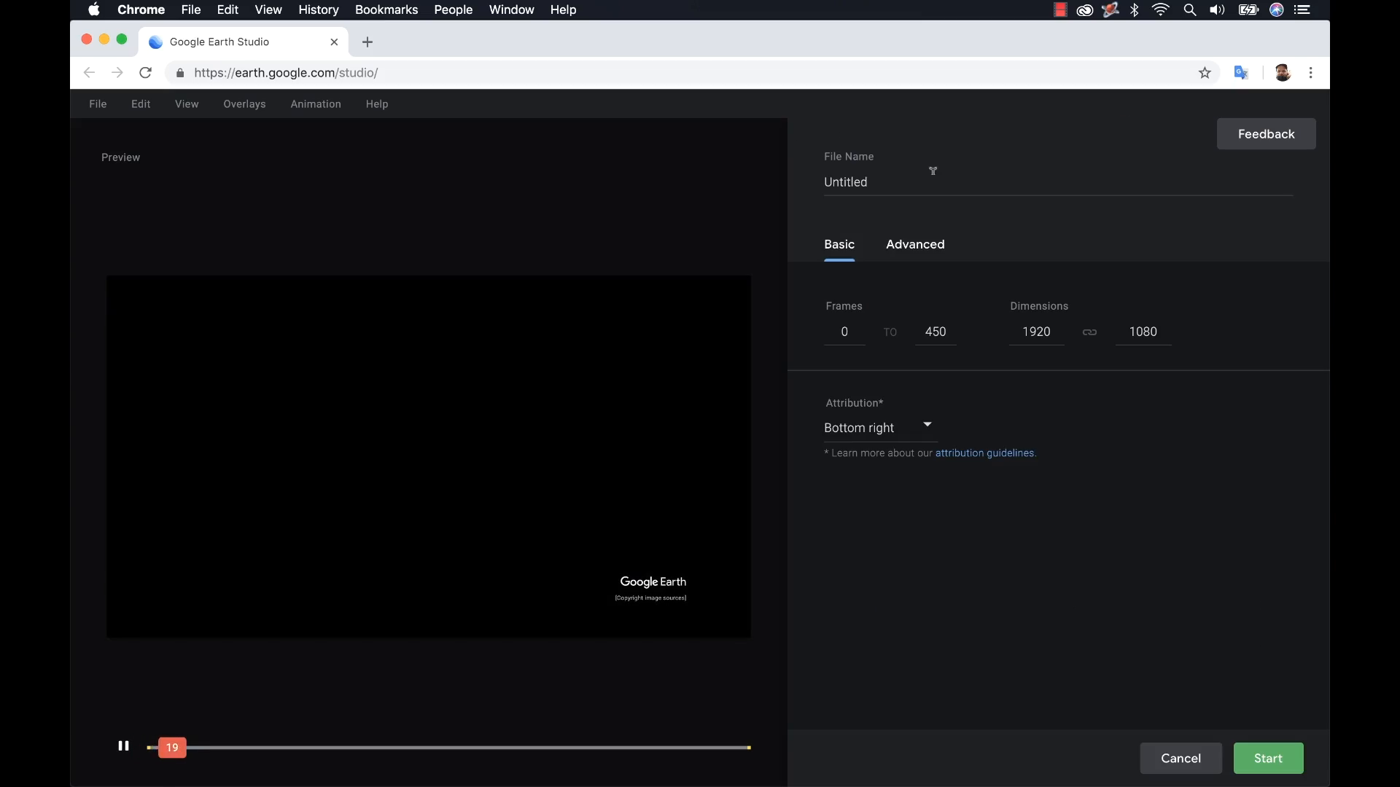
pyautogui.doubleClick(846, 181)
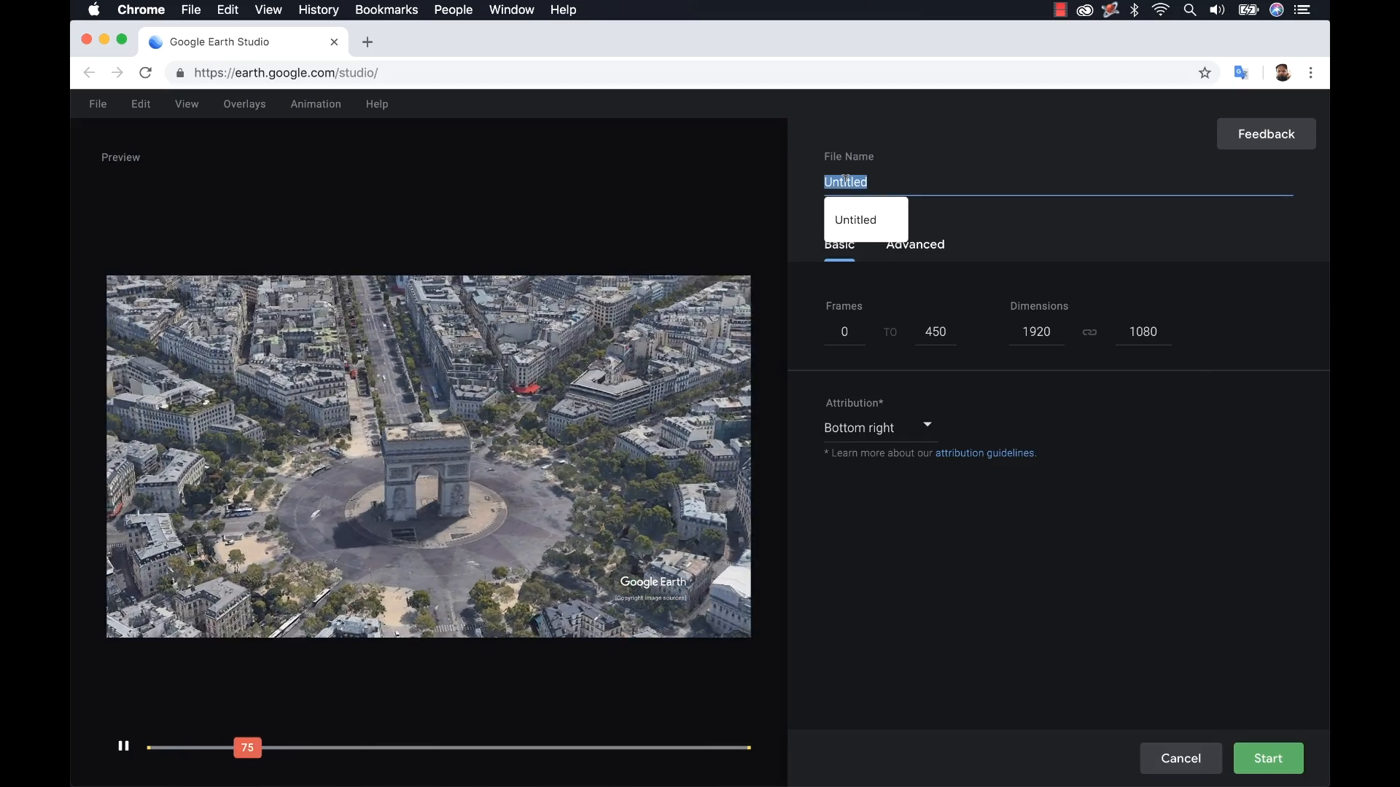
pyautogui.write('Arc')
pyautogui.press('Down')
pyautogui.press('Return')
pyautogui.press('Tab')
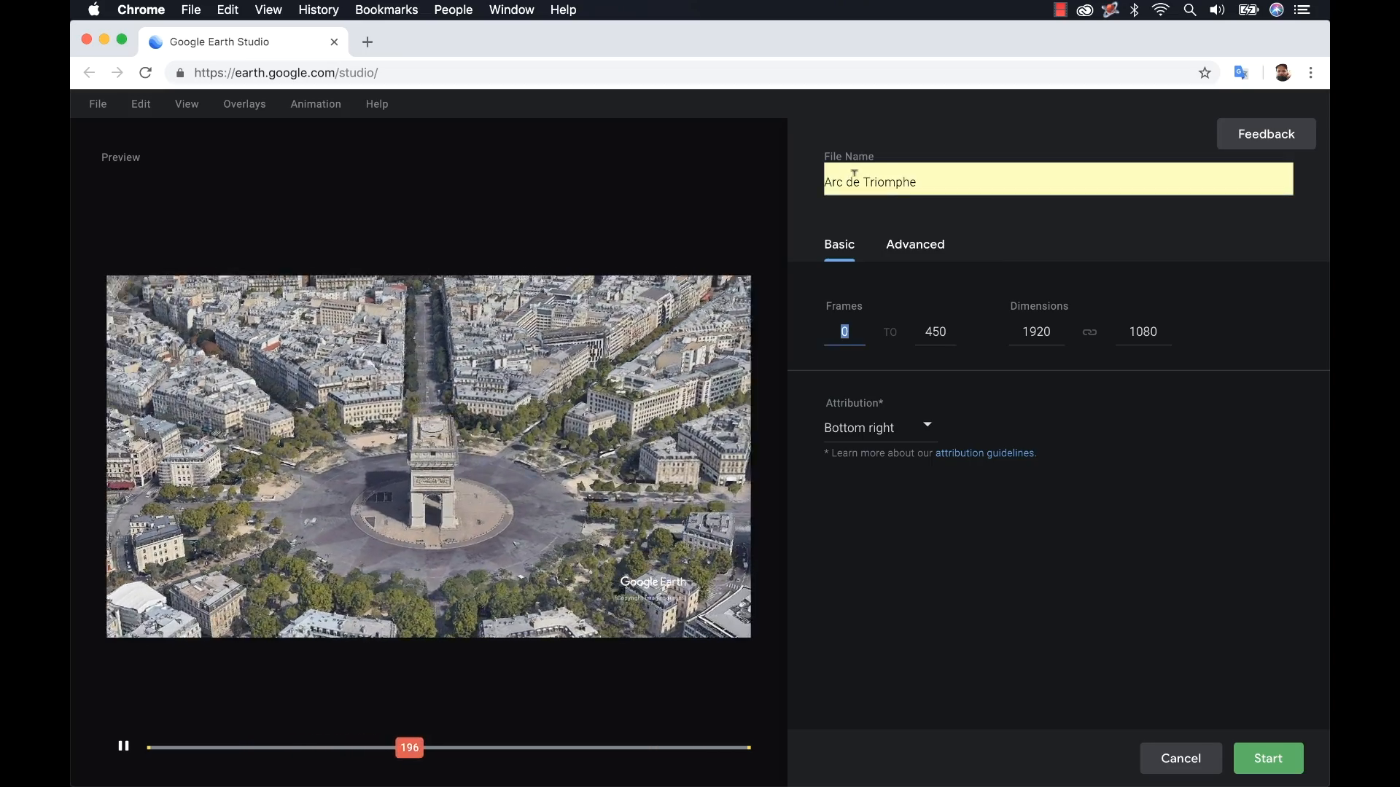
pyautogui.click(946, 179)
pyautogui.click(1084, 477)
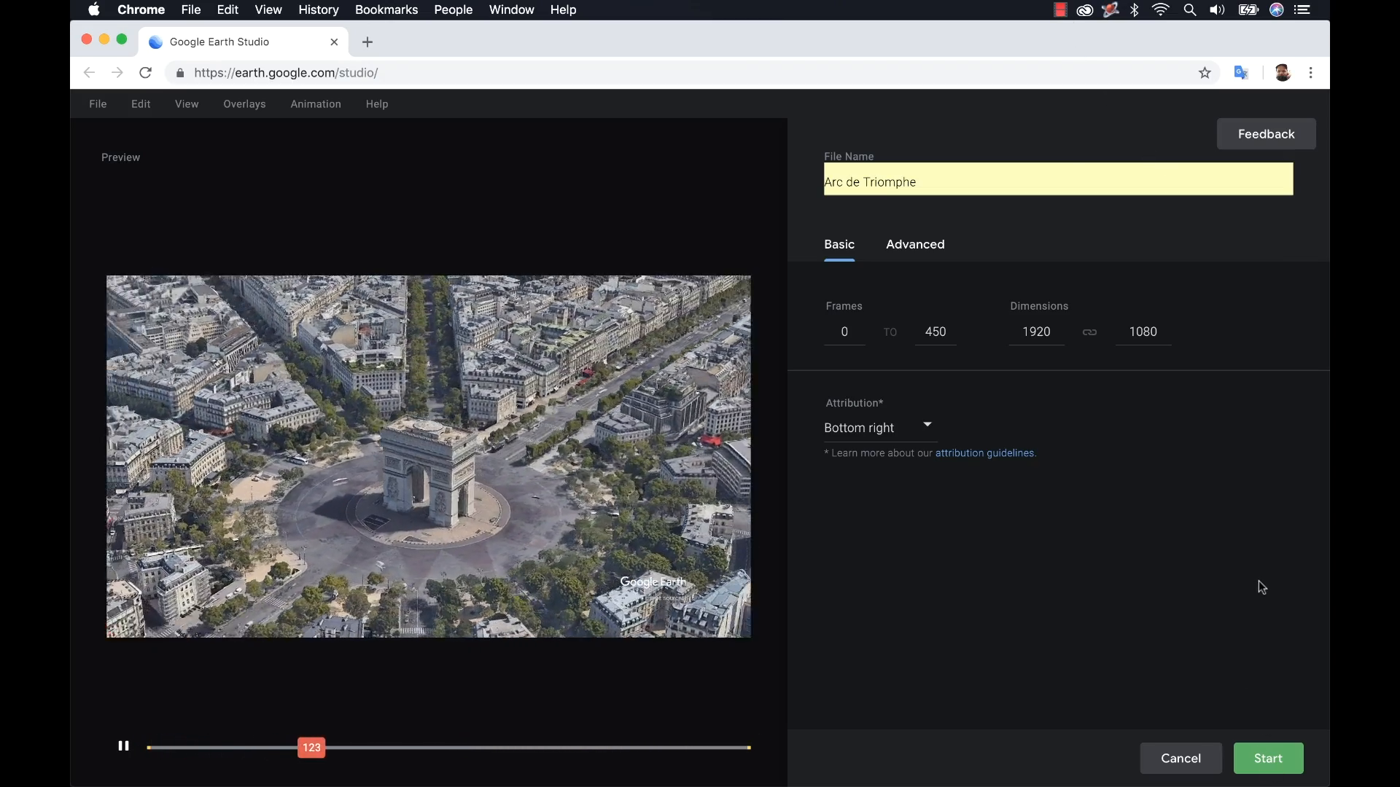
pyautogui.click(1199, 760)
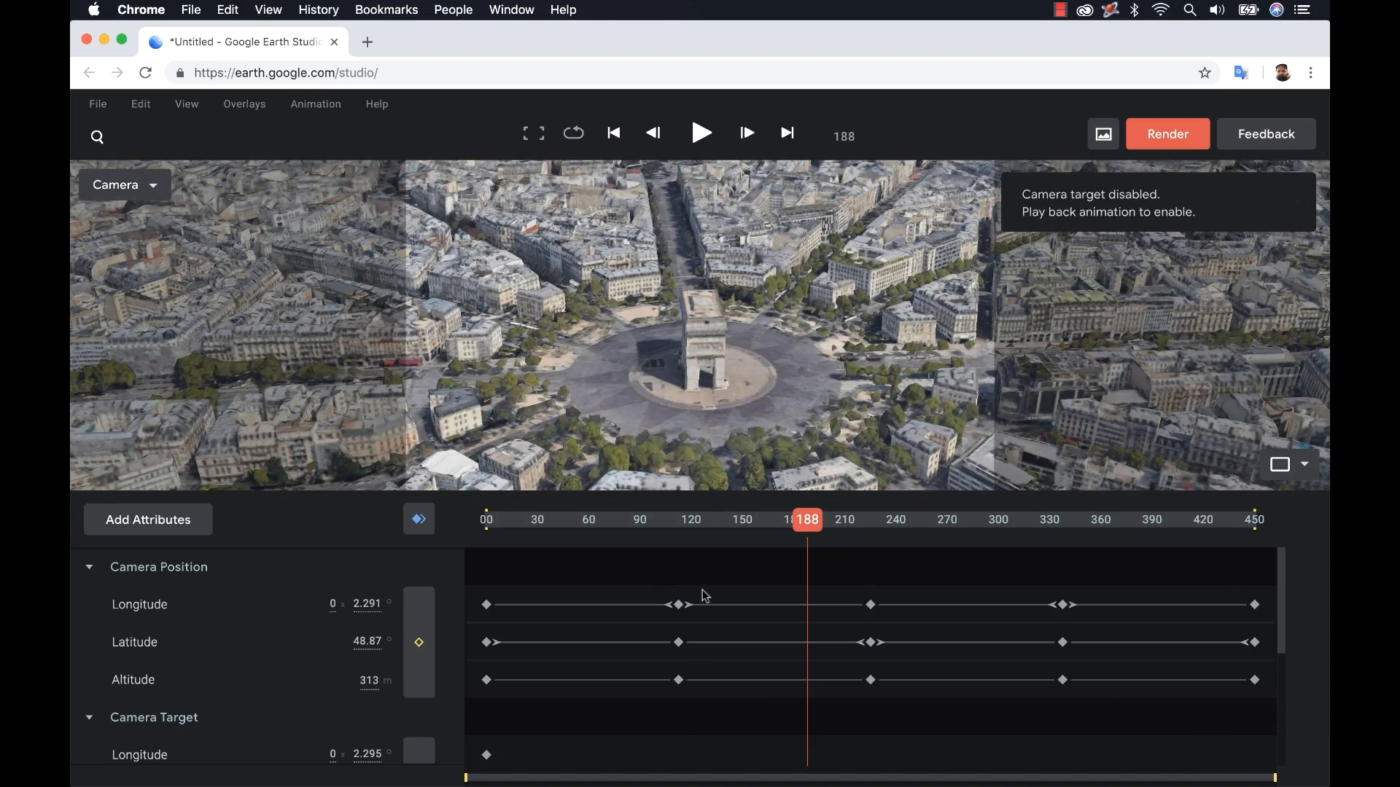
# - Begin a new blank project and discard the unsaved changes to the current orbit project
pyautogui.click(101, 105)
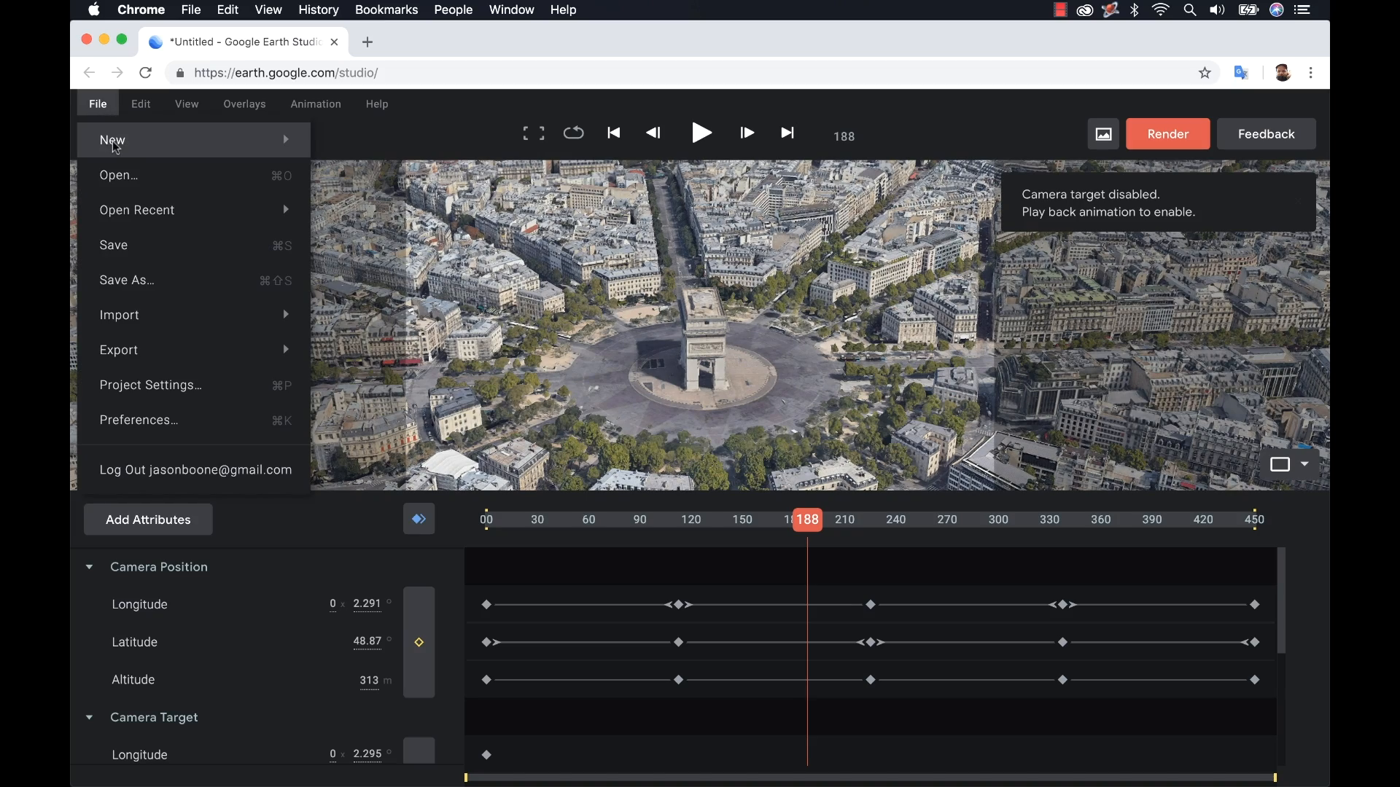
pyautogui.moveTo(237, 150)
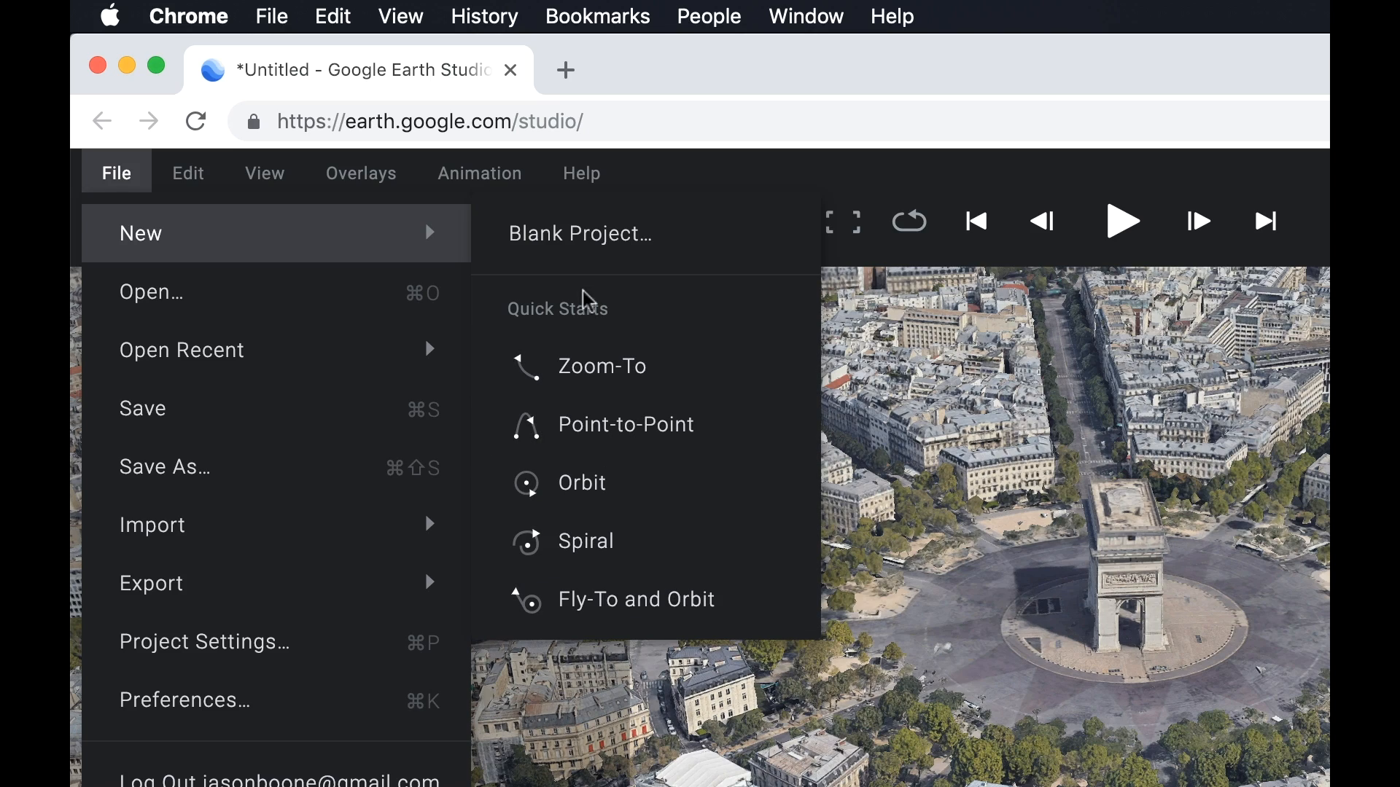
pyautogui.click(578, 240)
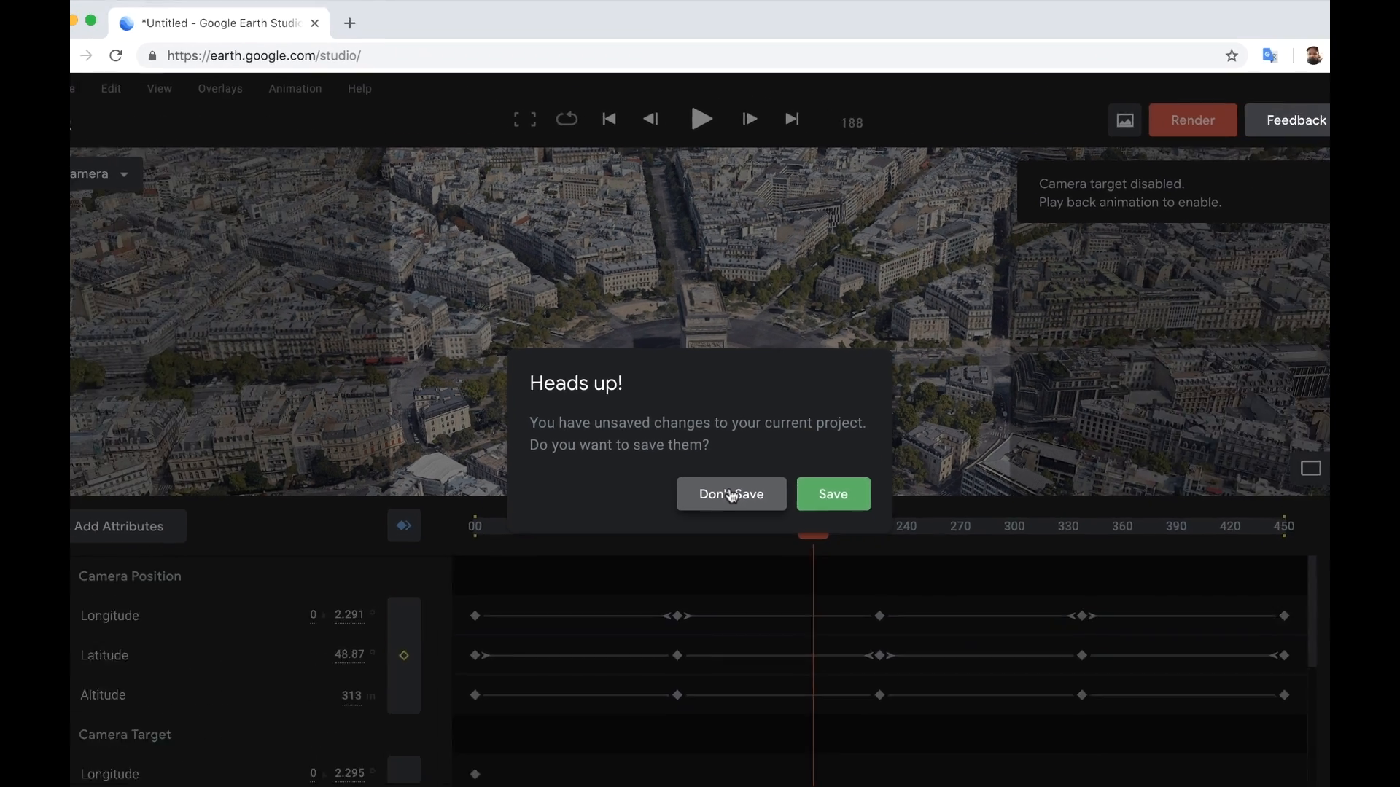
pyautogui.click(751, 554)
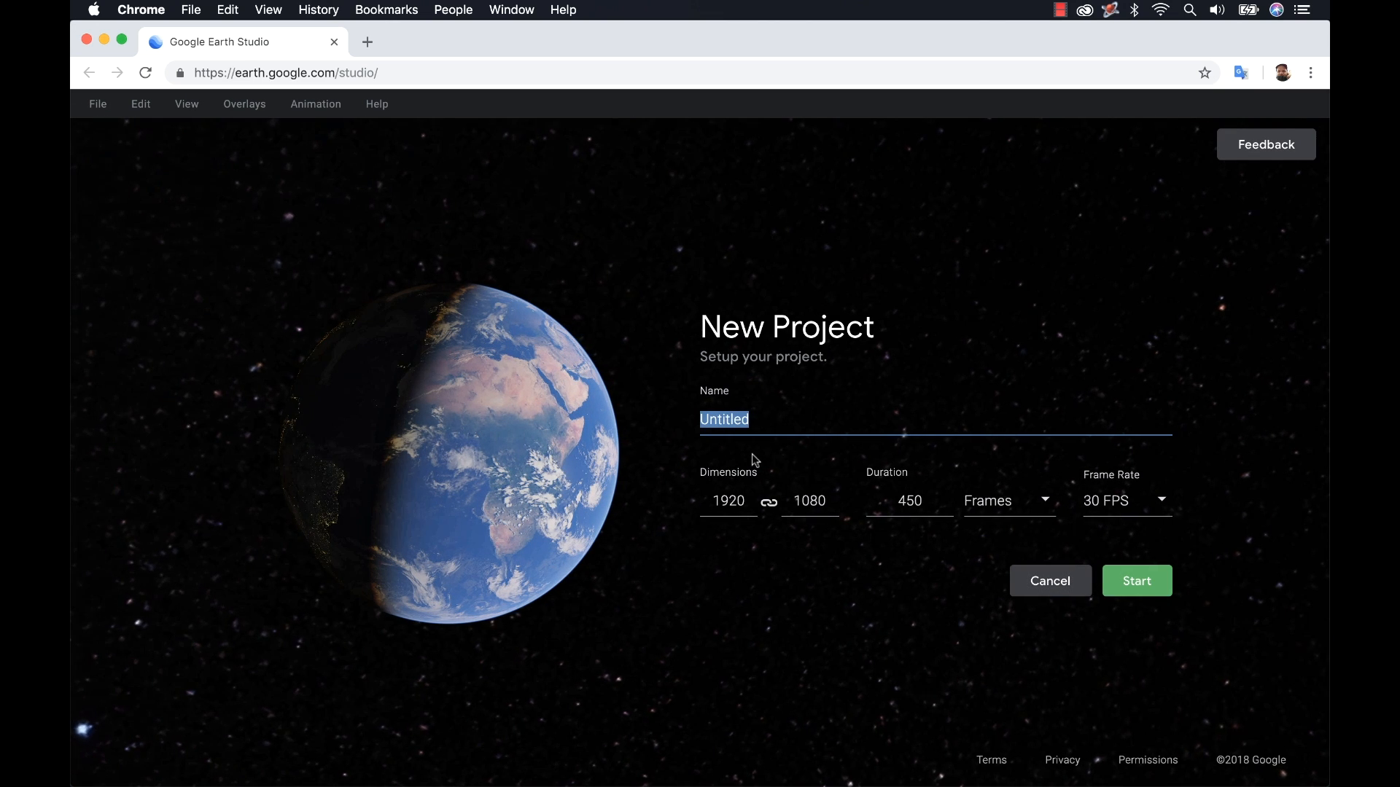
# - Create the project with the name Arc de Triomphe and its duration expressed as timecode, keeping 30 FPS
pyautogui.write('Arc de Tri')
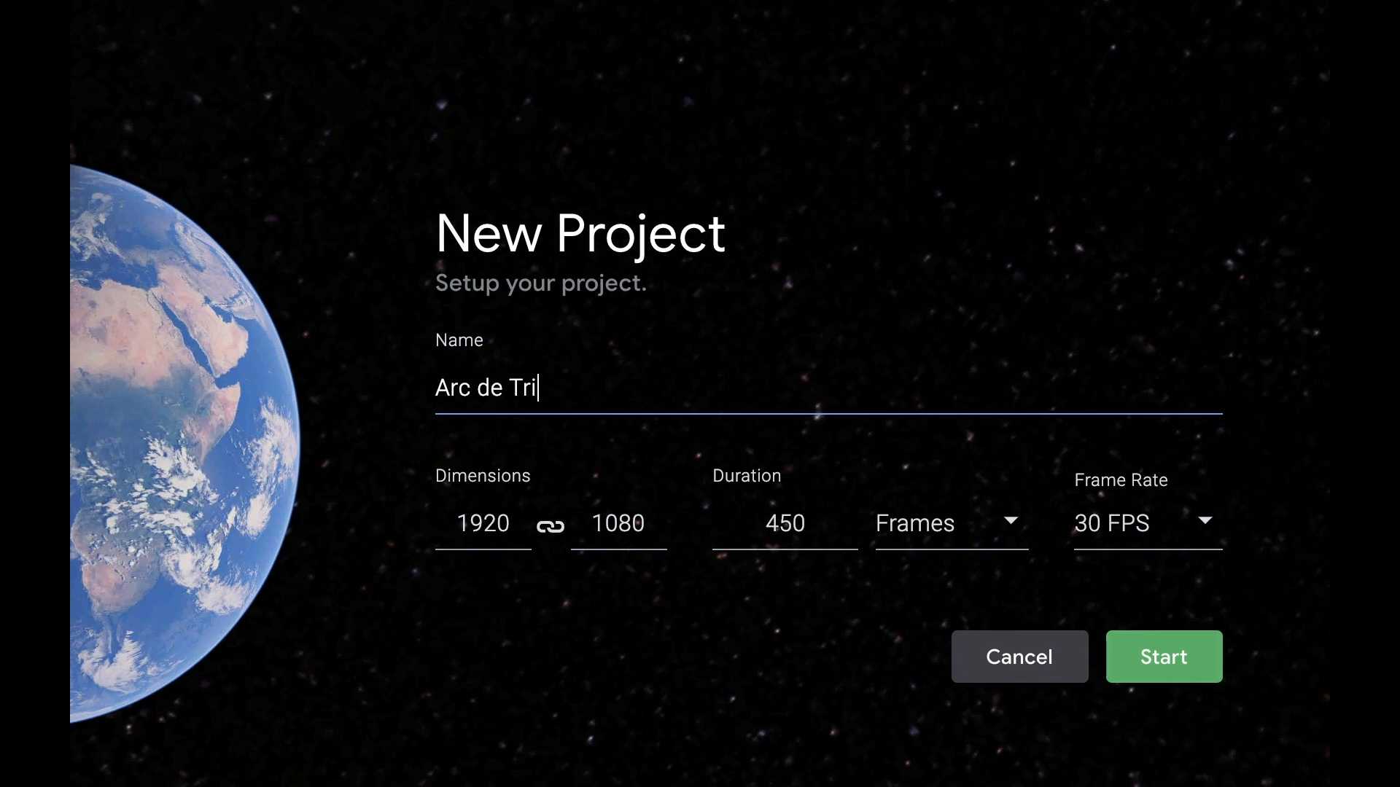
pyautogui.write('omphe')
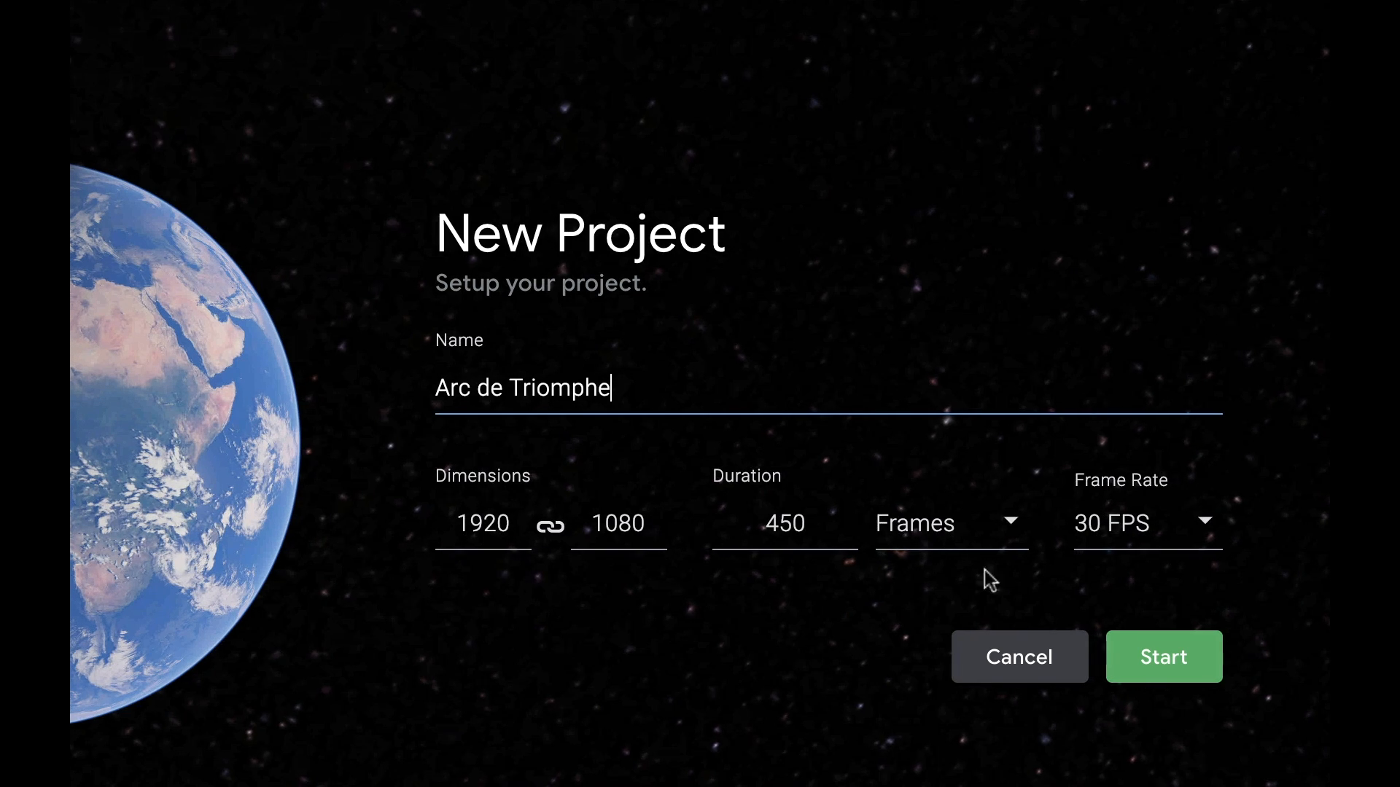
pyautogui.click(937, 534)
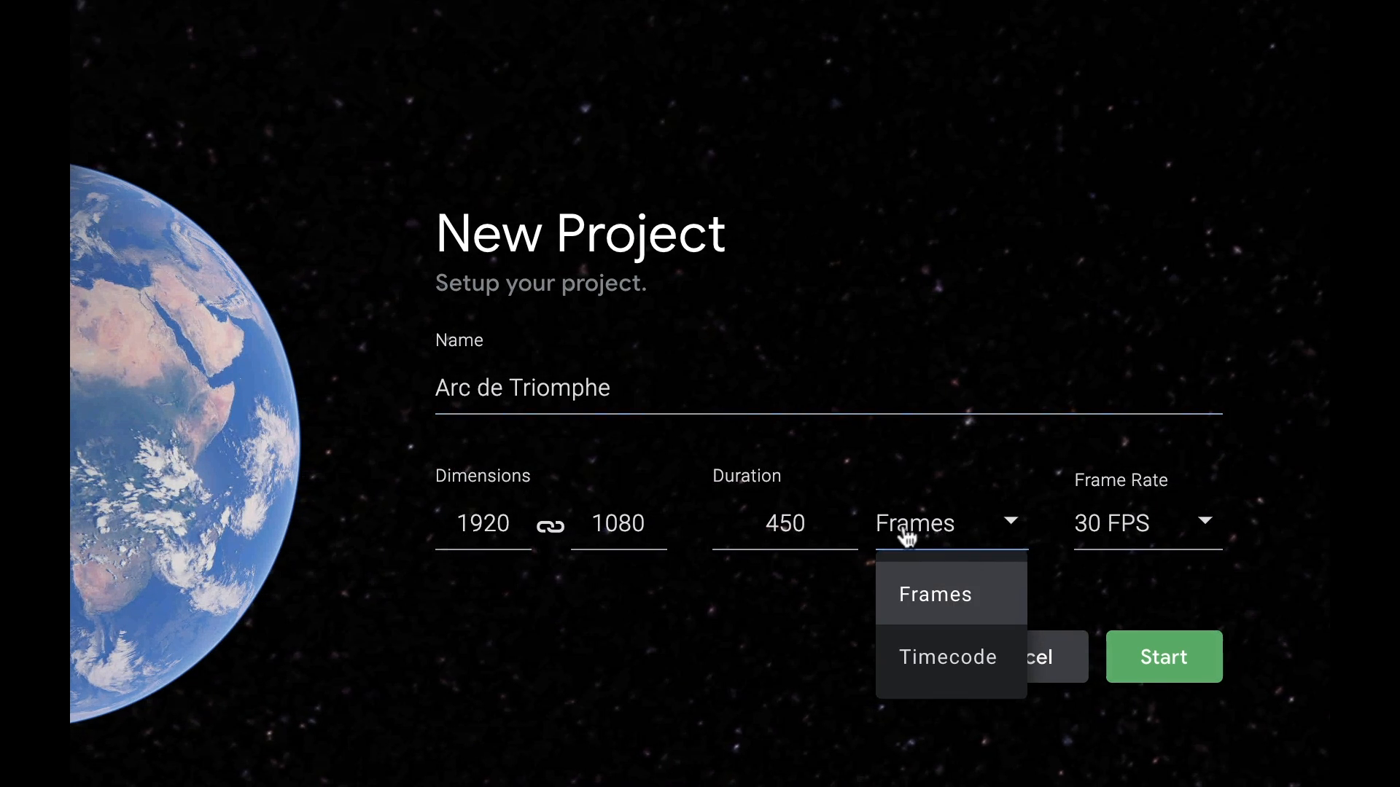
pyautogui.click(930, 658)
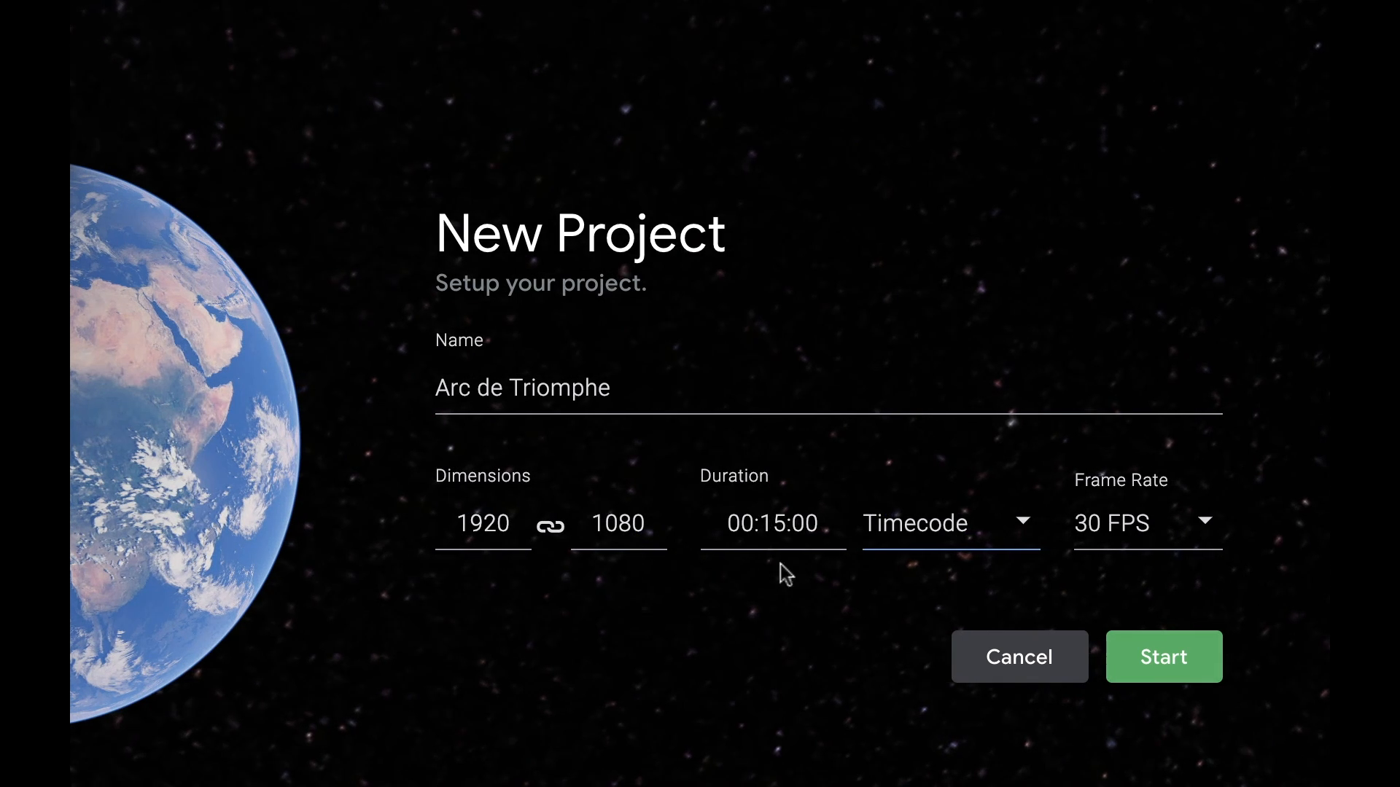
pyautogui.click(1203, 523)
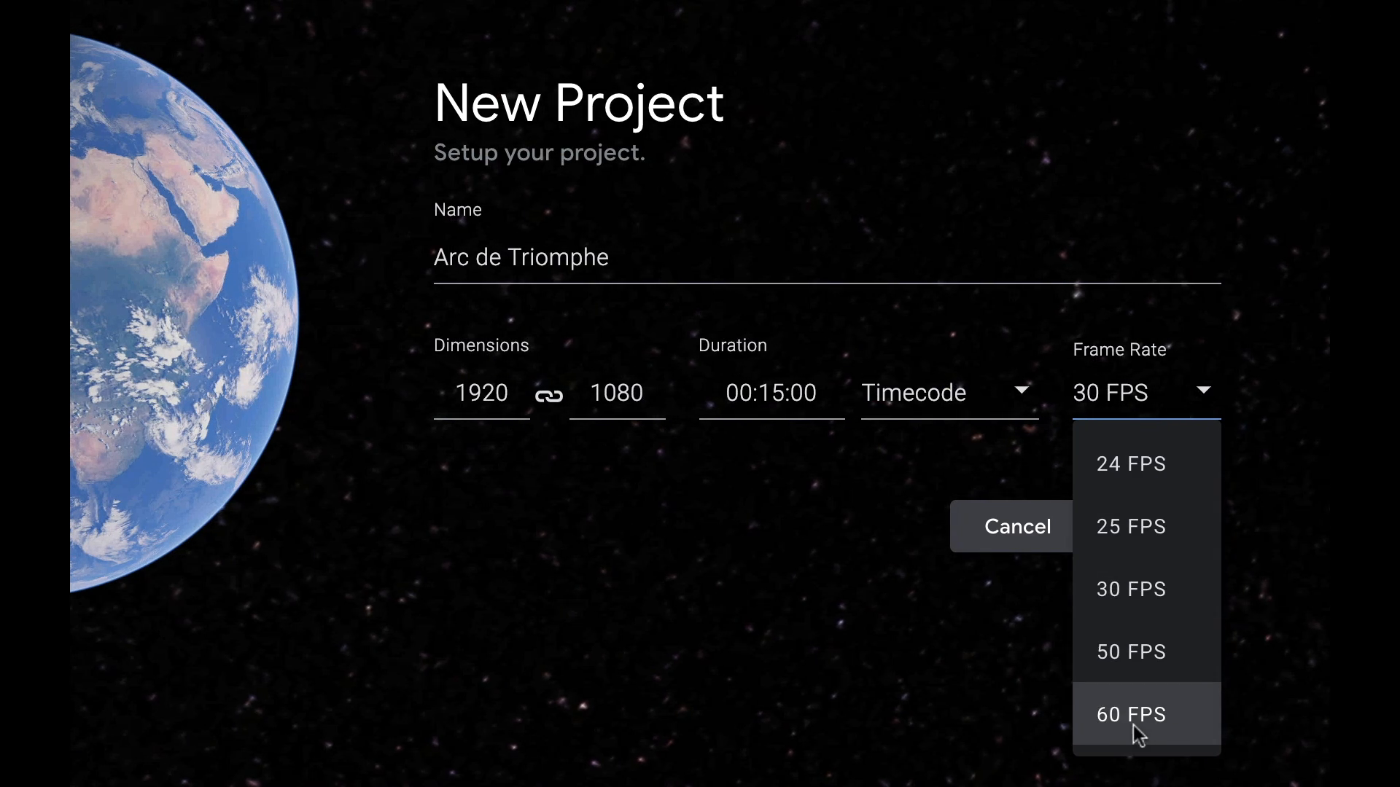
pyautogui.click(783, 646)
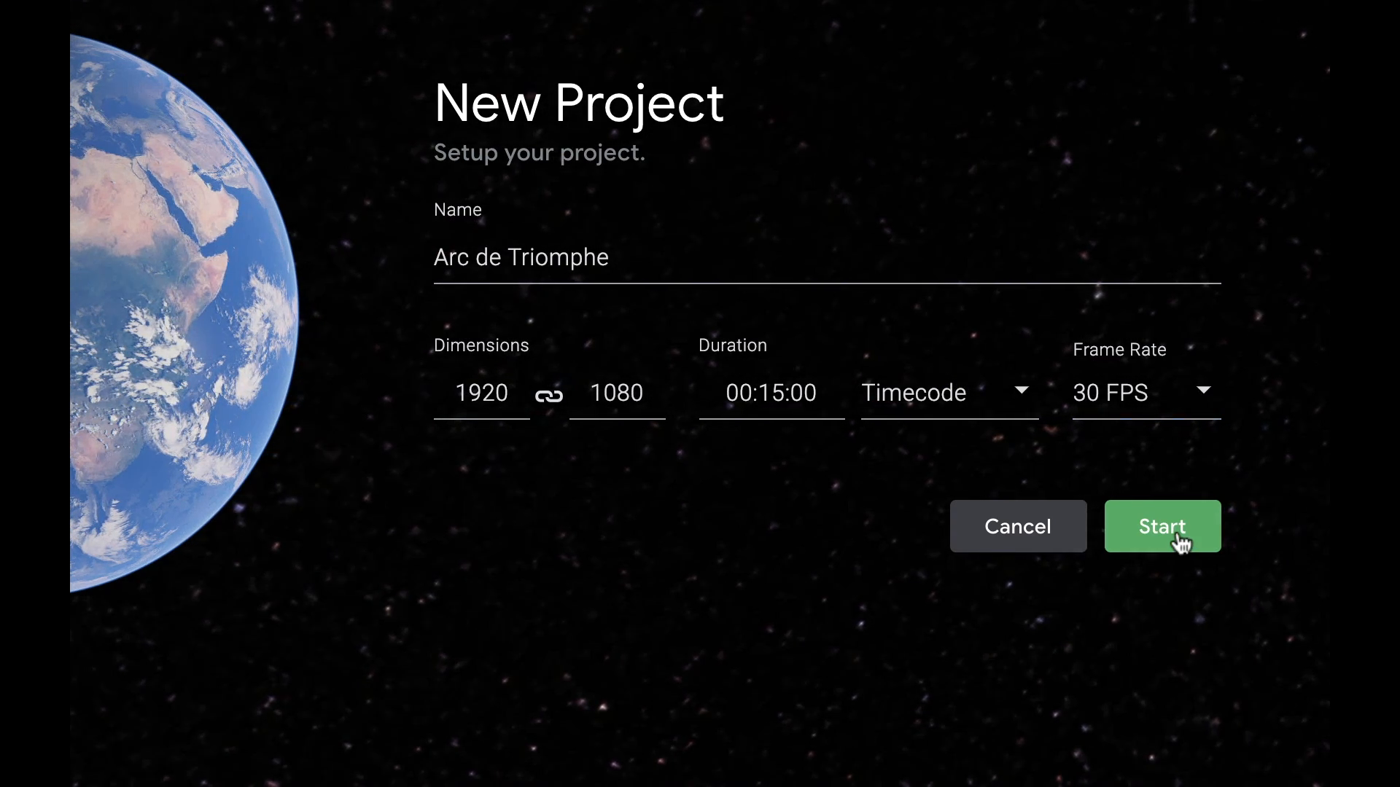
pyautogui.click(1179, 541)
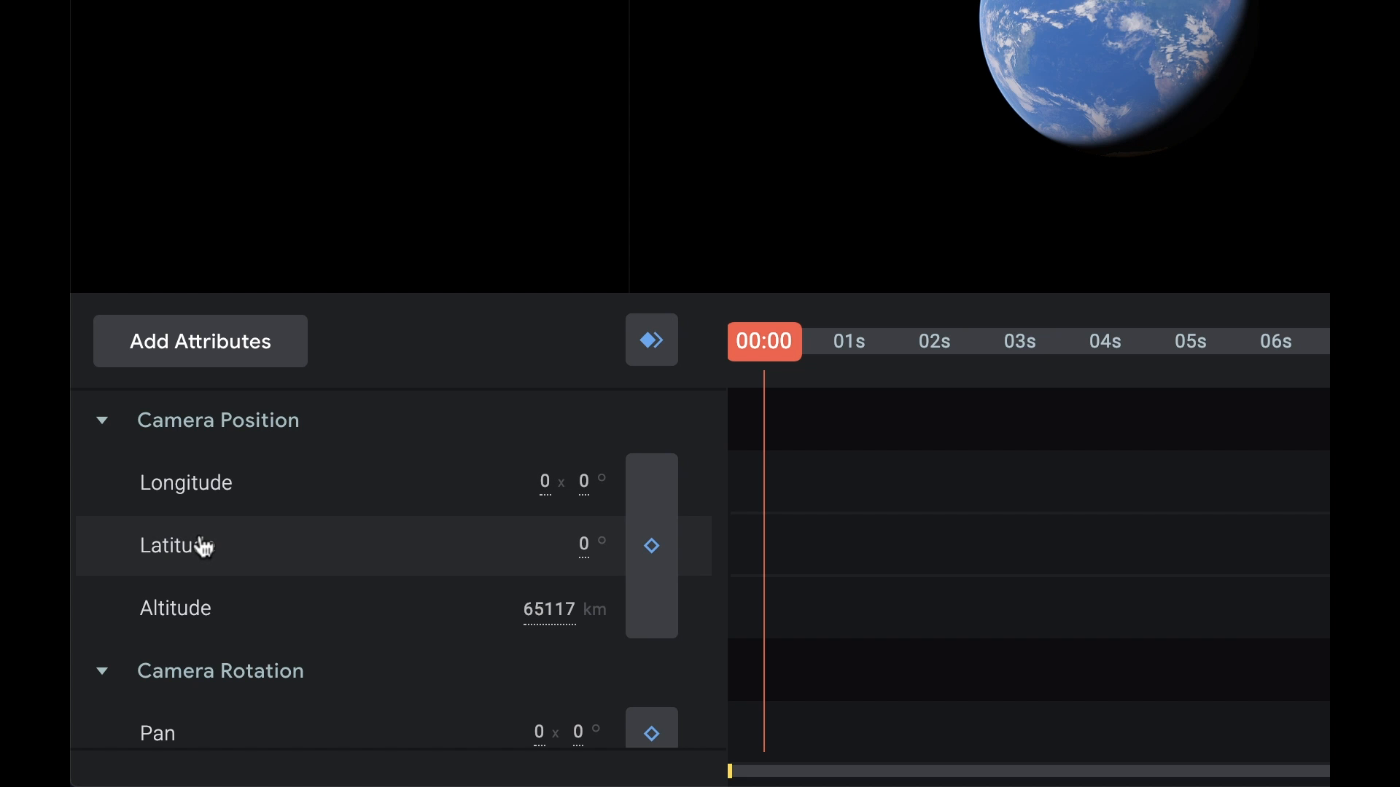
# - Examine the camera position and rotation attributes and the list of additional attributes that can be added
pyautogui.scroll(-1, 368, 576)
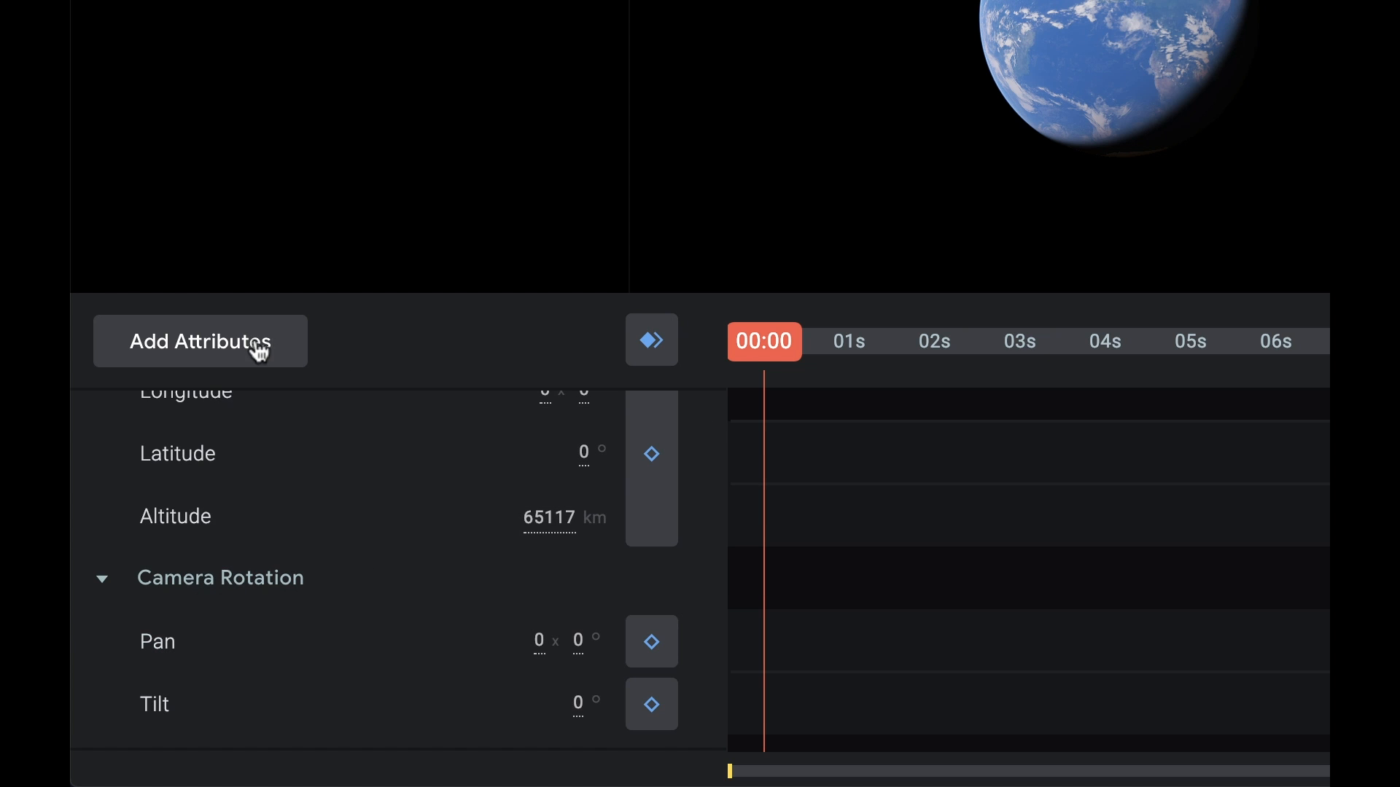
pyautogui.click(214, 356)
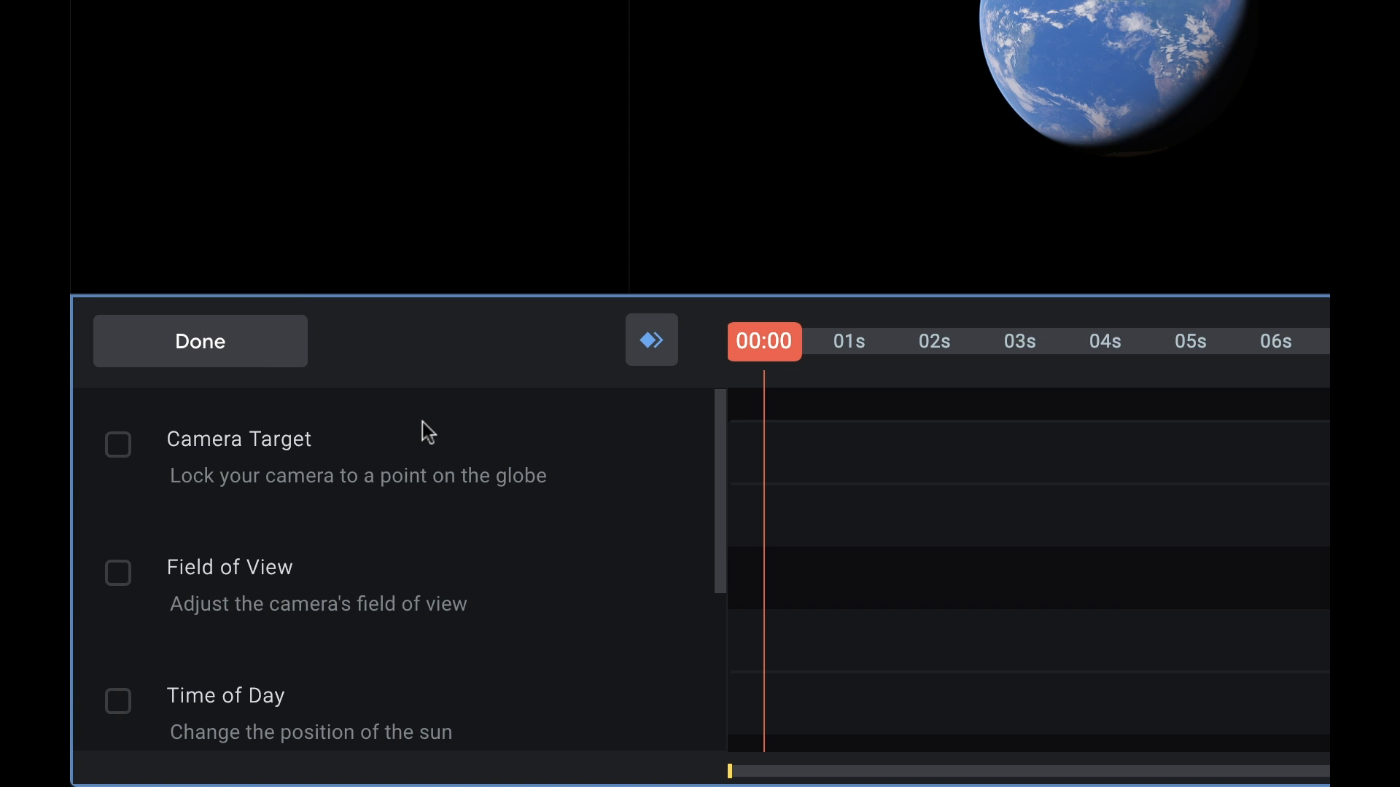
pyautogui.moveTo(719, 417); pyautogui.dragTo(723, 627)
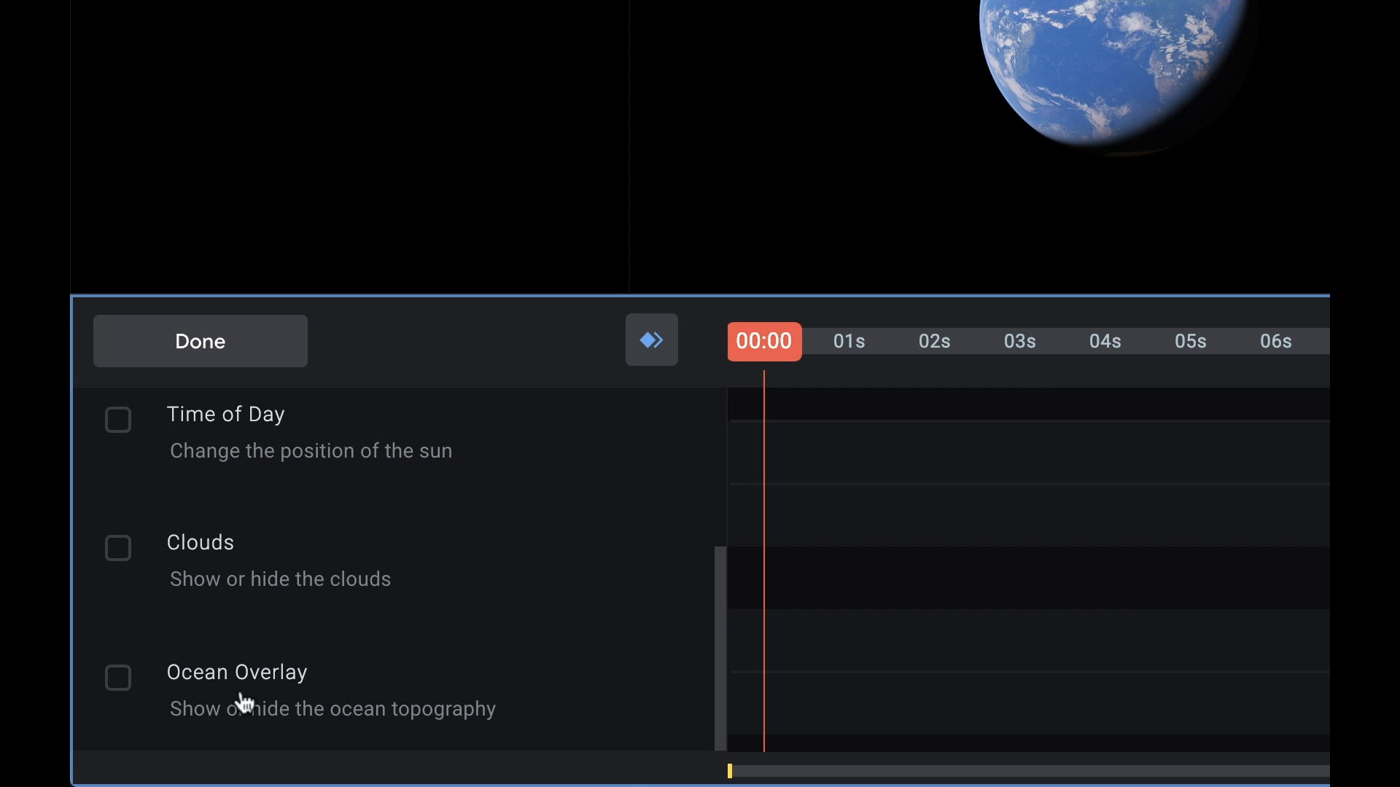
pyautogui.click(219, 360)
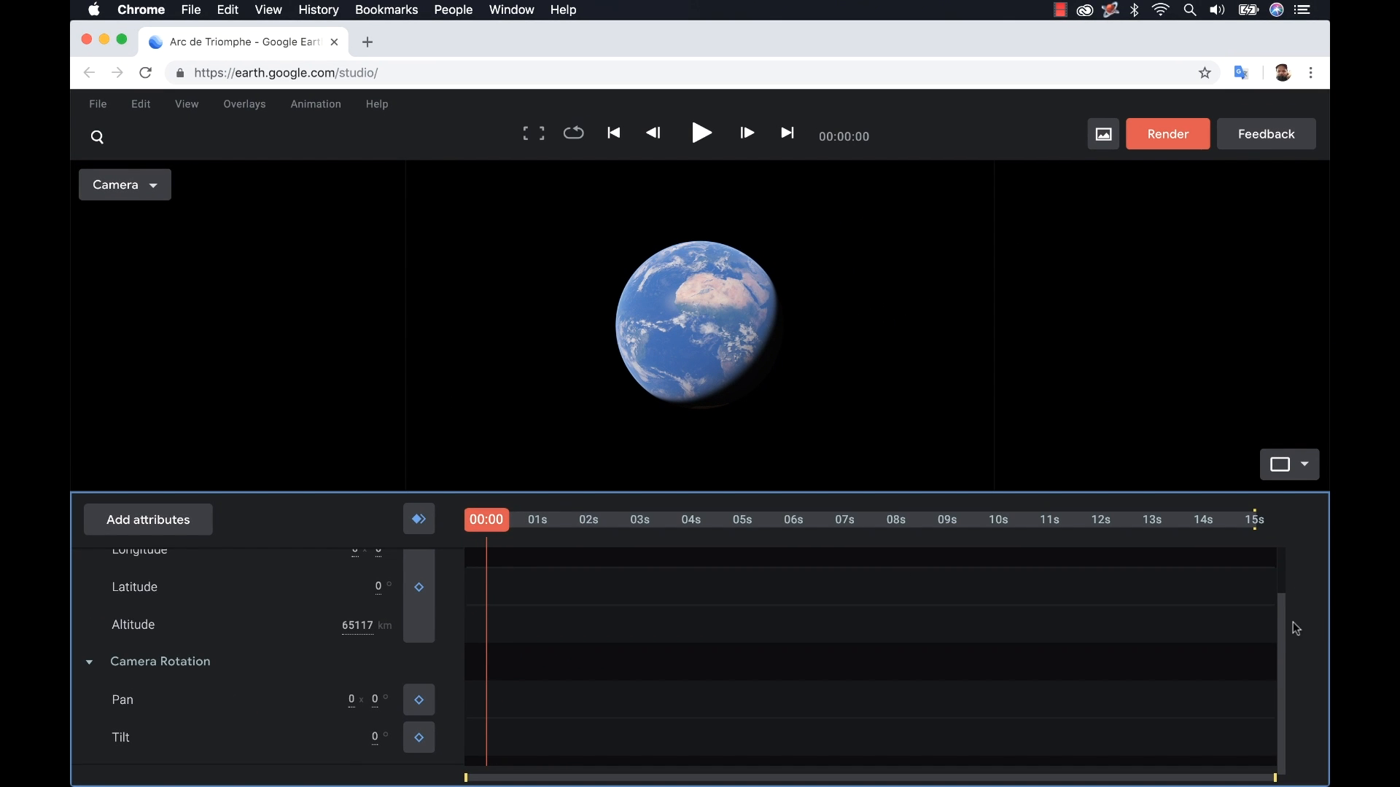
pyautogui.scroll(2, 1275, 537)
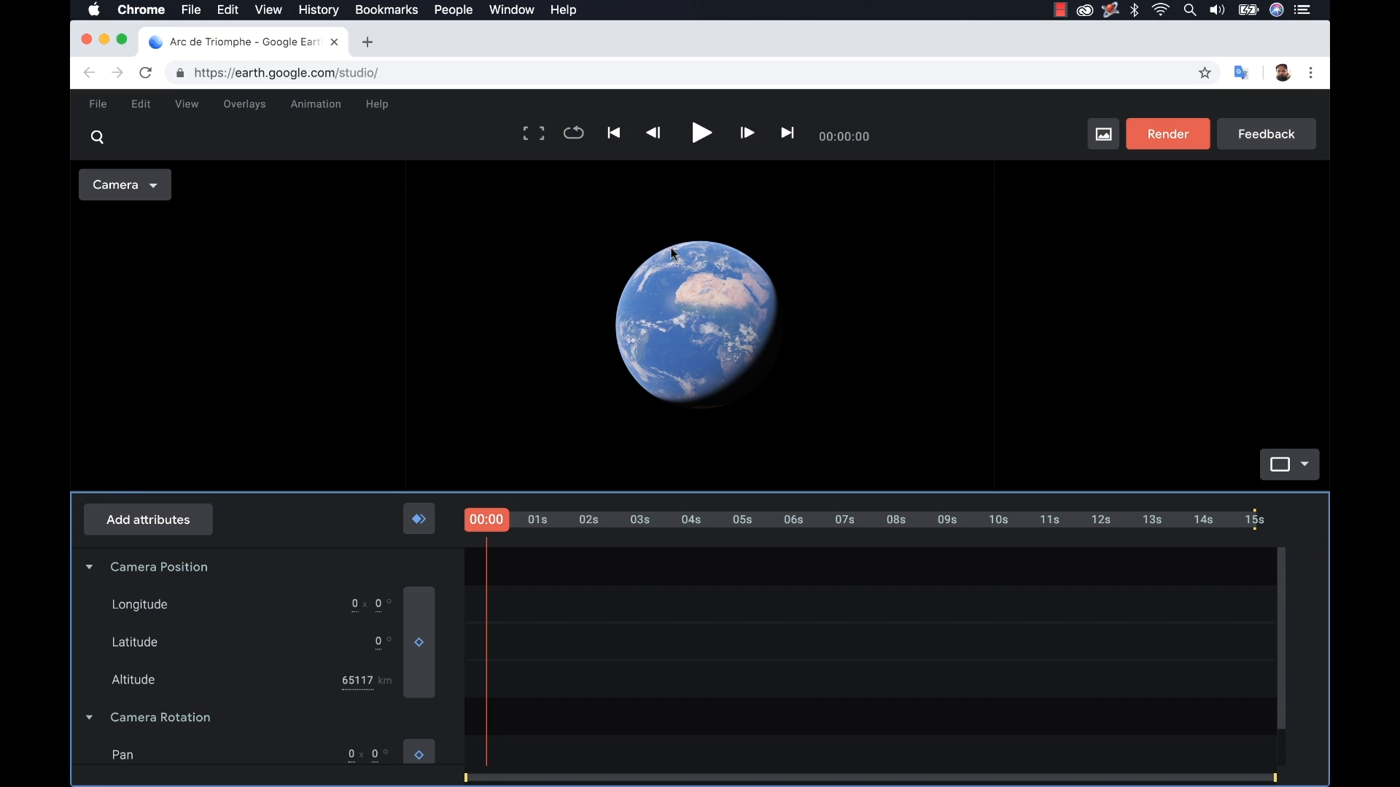
# - Rotate and zoom in on the globe, and split the viewport into a Top map and a Camera view
pyautogui.moveTo(713, 326); pyautogui.dragTo(694, 302)
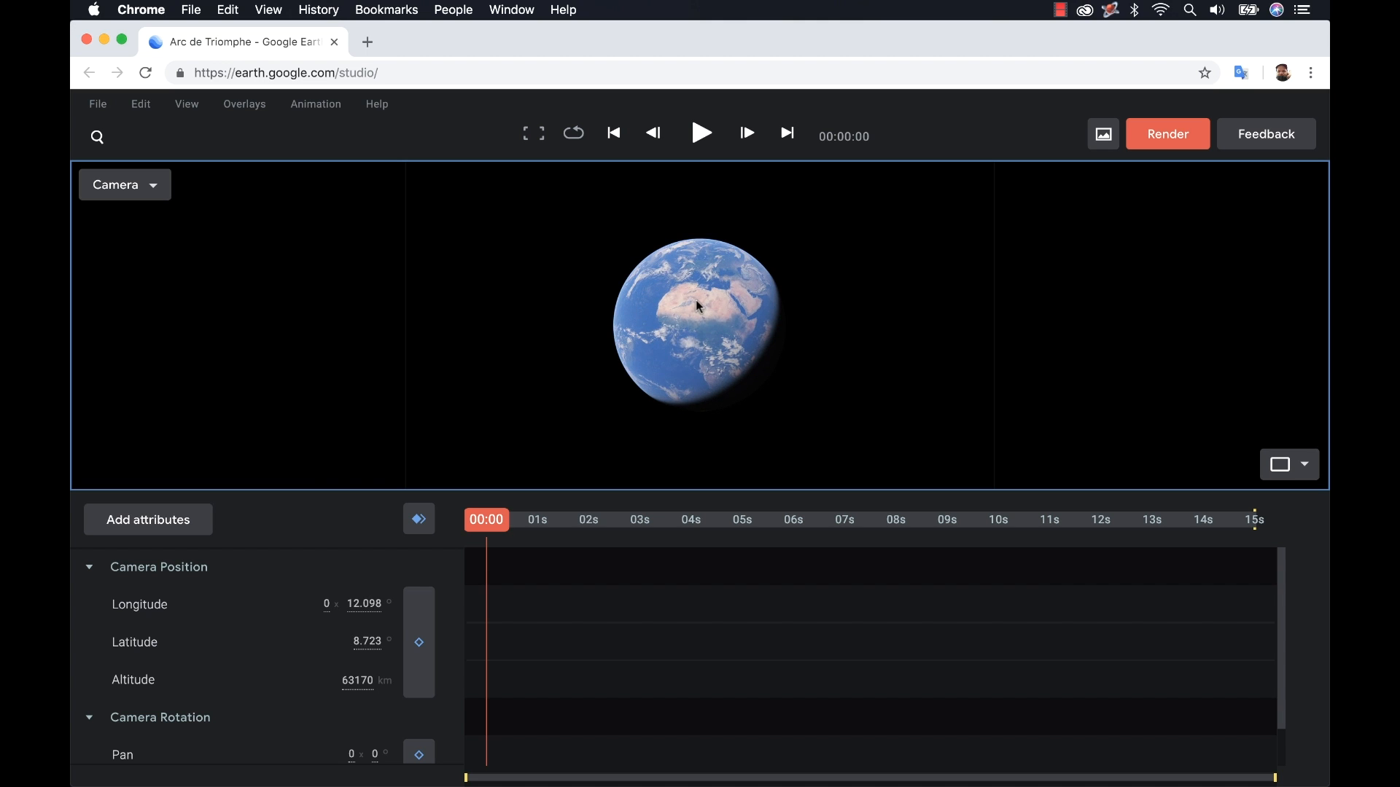
pyautogui.scroll(5, 696, 300)
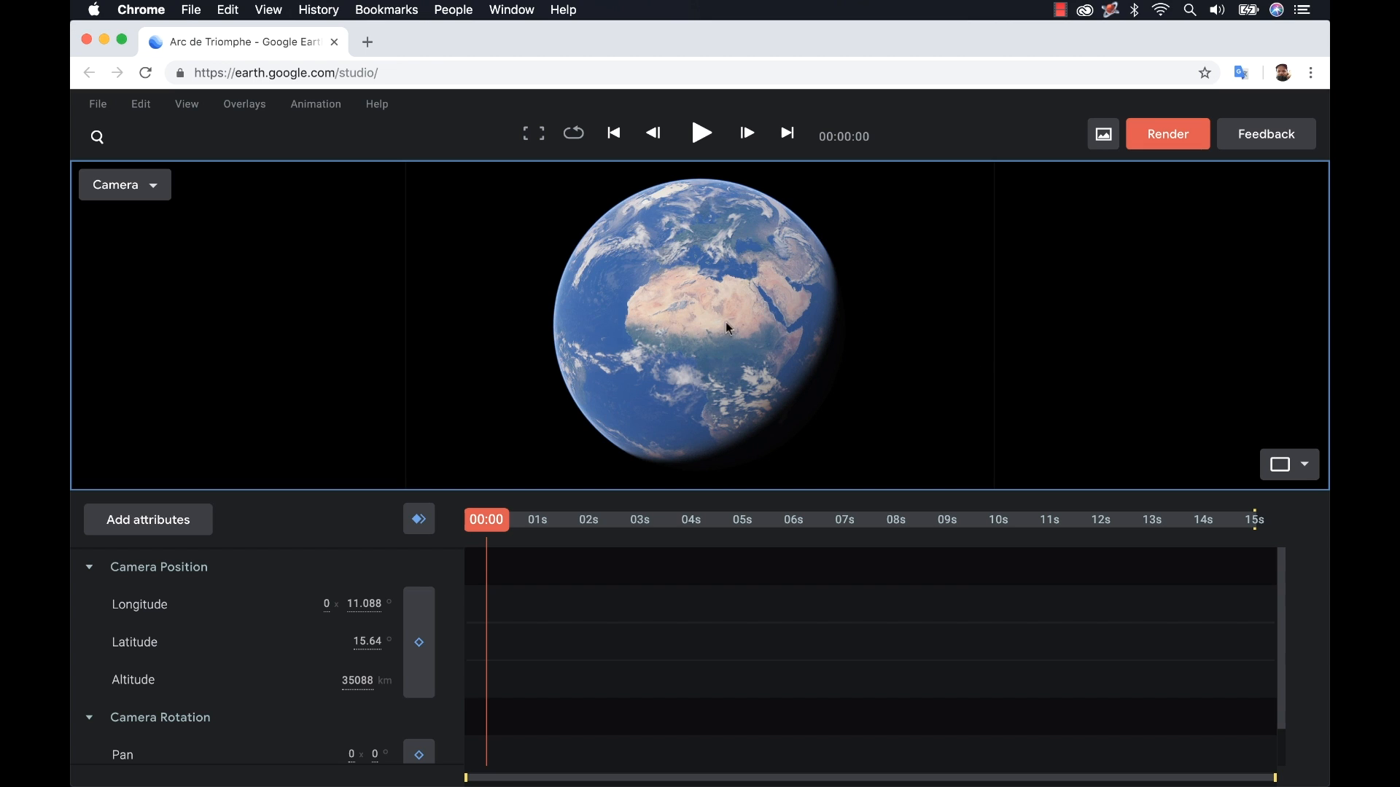
pyautogui.click(1289, 465)
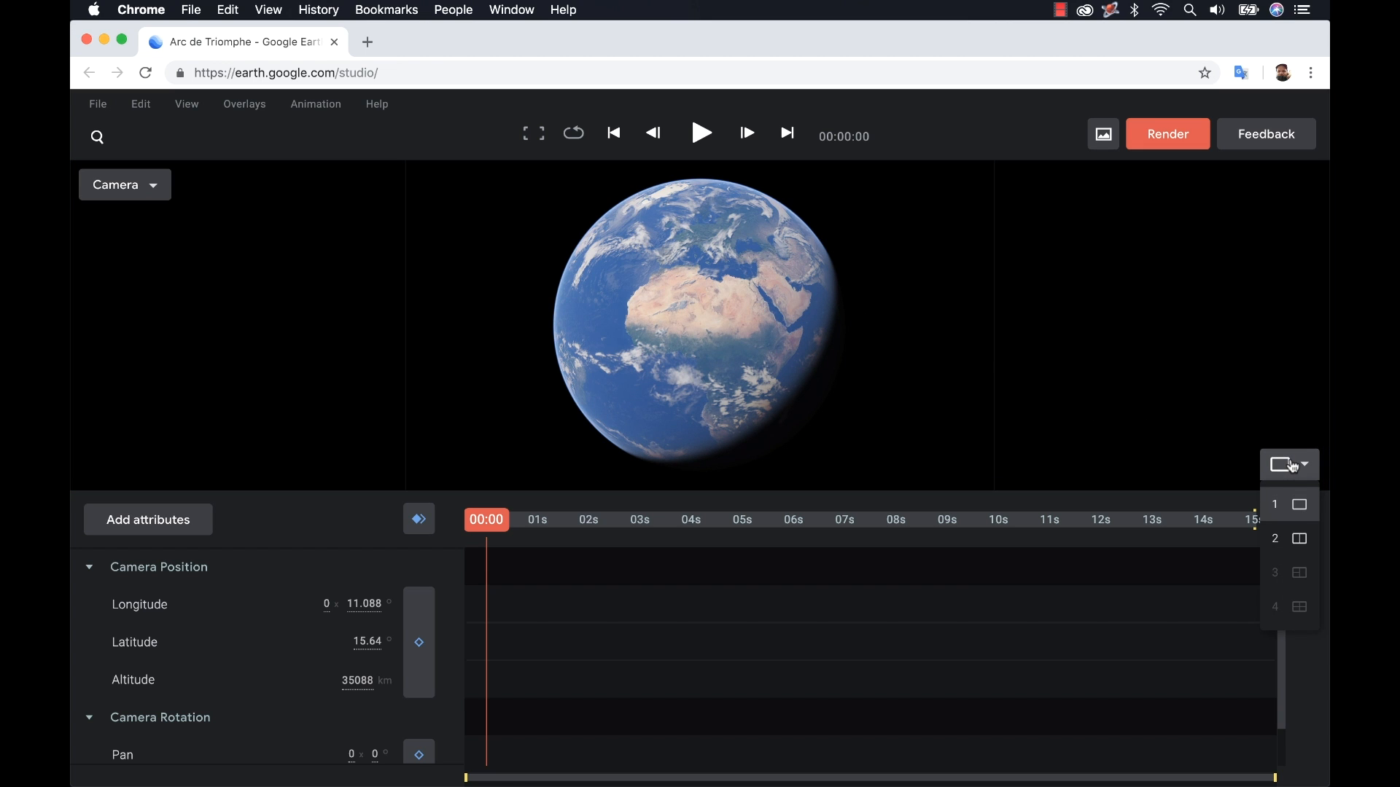
pyautogui.click(1299, 539)
pyautogui.moveTo(922, 264); pyautogui.dragTo(970, 254)
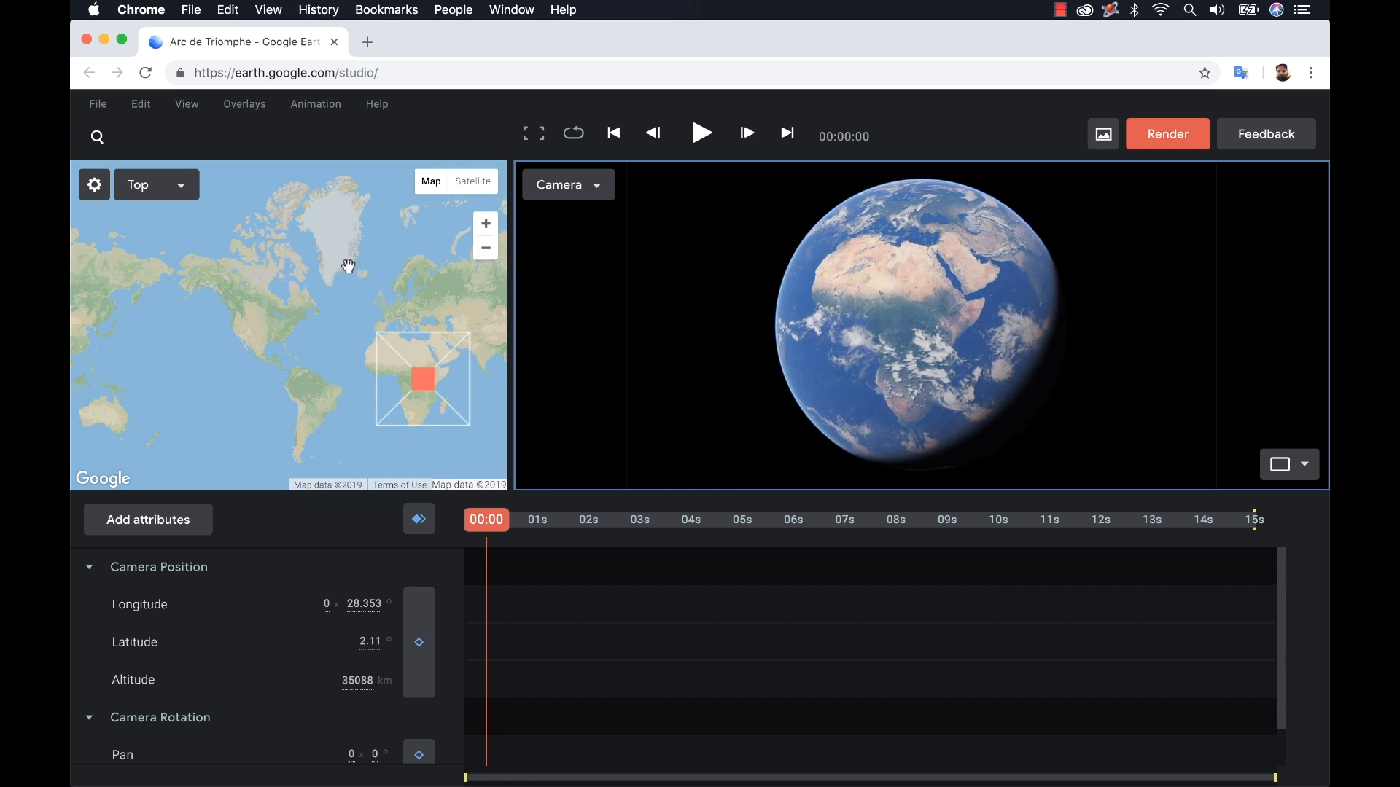
# - Move the camera over North America on the Top map, and return to the single Camera view
pyautogui.click(174, 186)
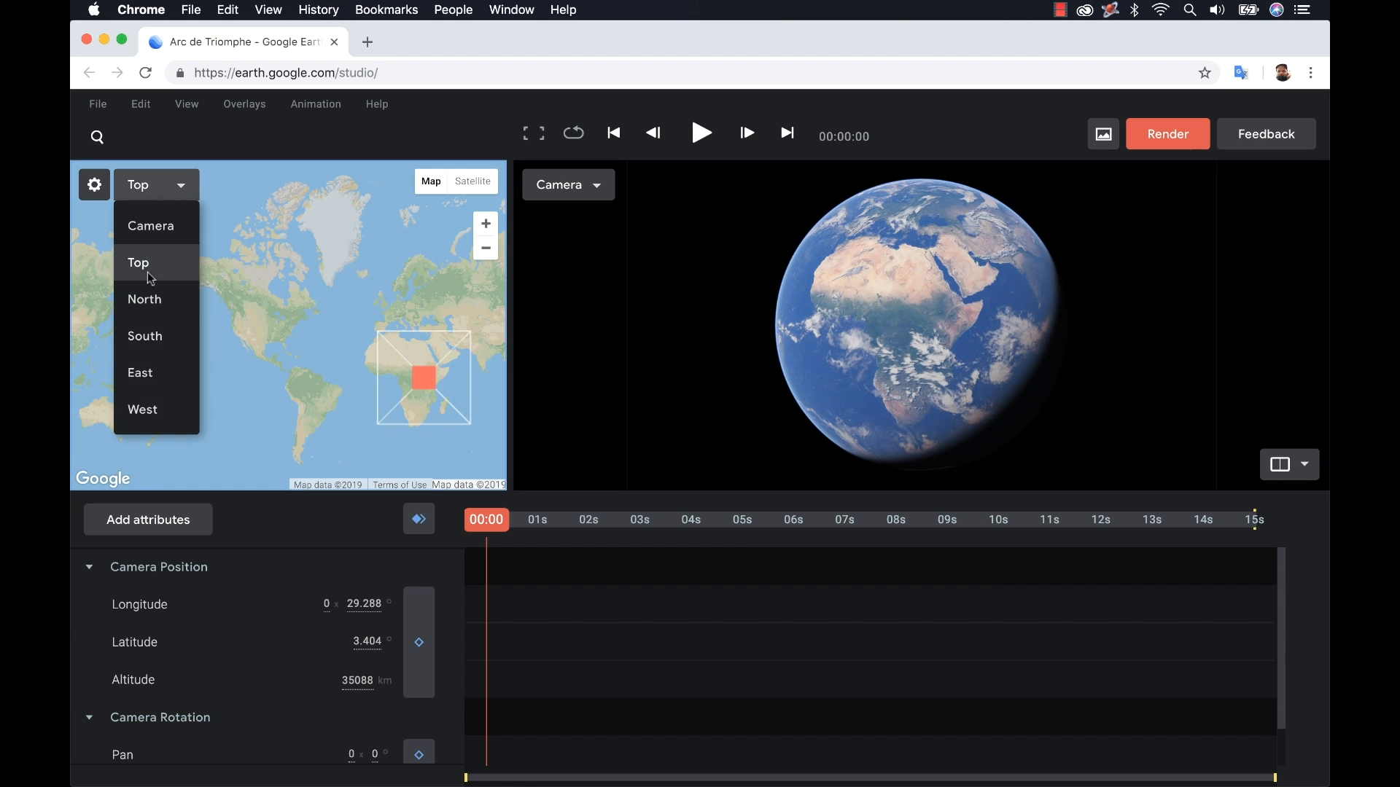
pyautogui.click(348, 246)
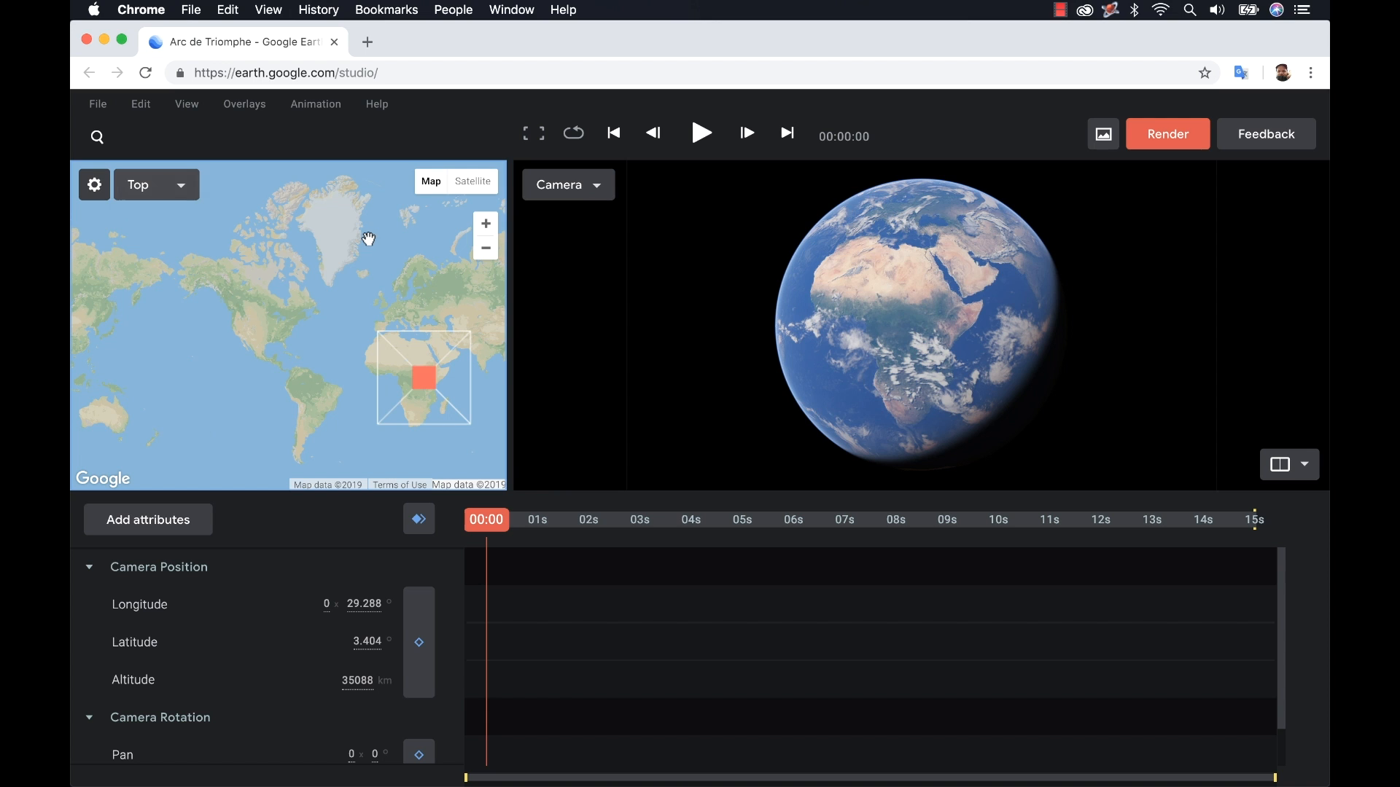
pyautogui.moveTo(284, 316); pyautogui.dragTo(318, 315)
pyautogui.moveTo(453, 368); pyautogui.dragTo(283, 328)
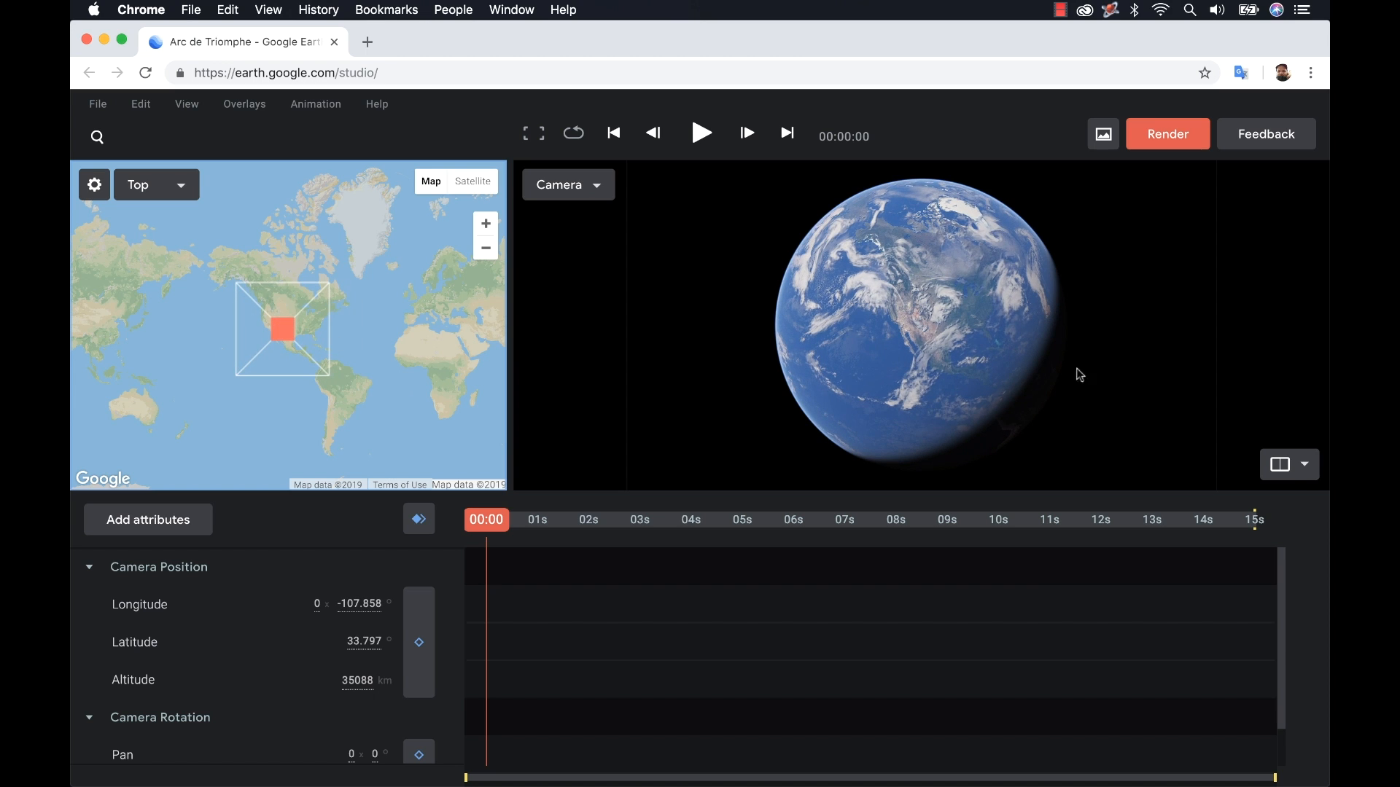
pyautogui.click(1290, 470)
pyautogui.click(1293, 508)
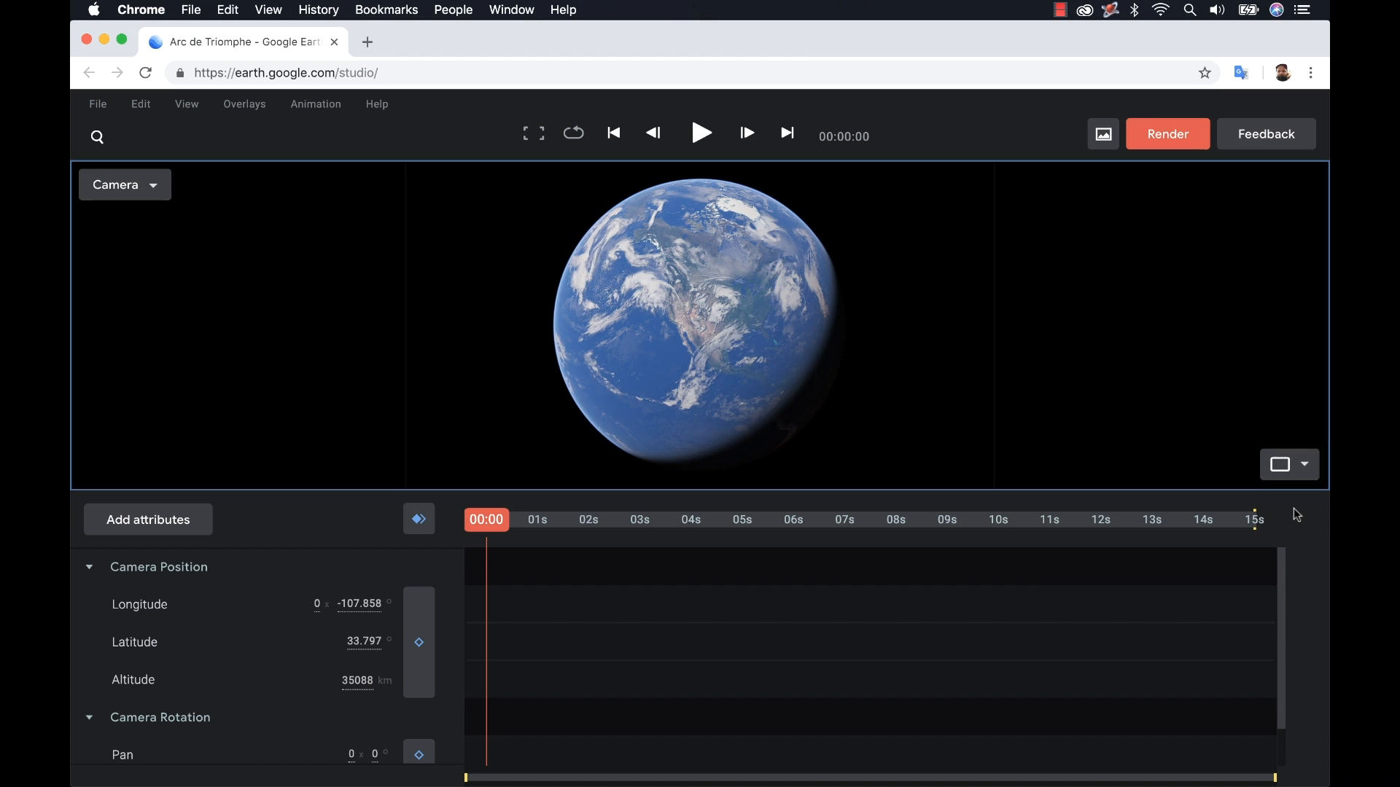
# - Search for "arc de" and fly the camera to Arc de Triomphe, Paris, France
pyautogui.click(100, 140)
pyautogui.write('arc de')
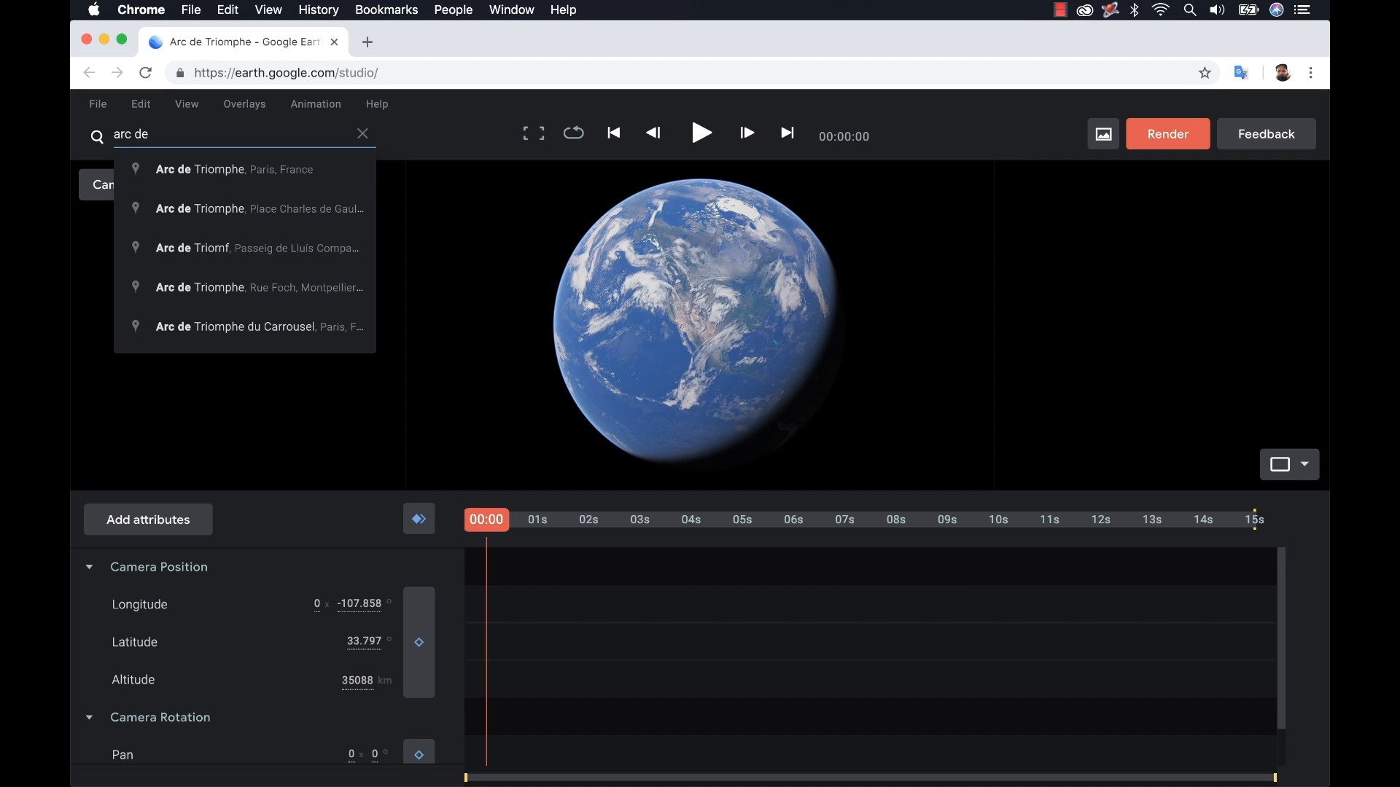
pyautogui.press('Down')
pyautogui.press('Return')
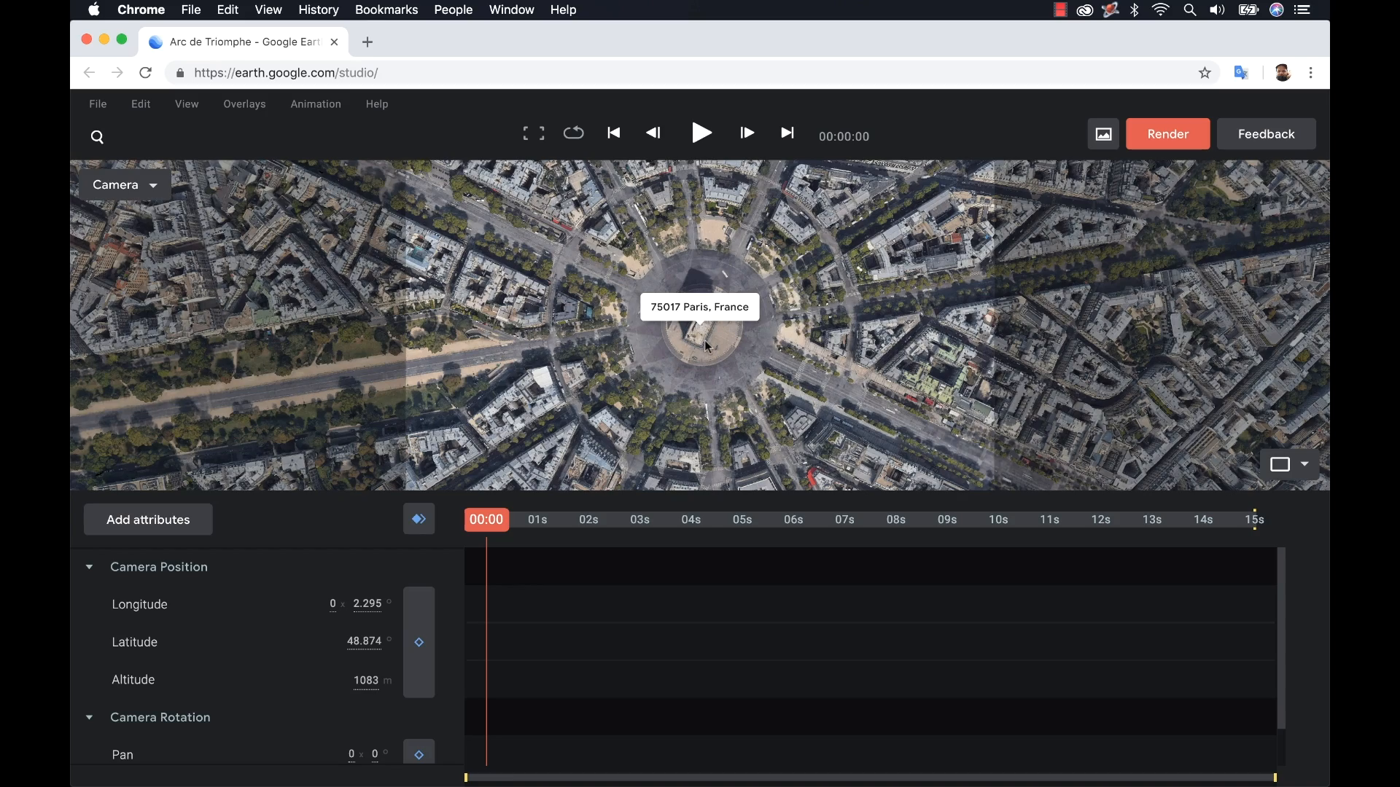
# - Orbit the camera around the Arc de Triomphe to an oblique view, at about 319 m altitude, 72° pan and 65° tilt
pyautogui.click(582, 330)
pyautogui.moveTo(582, 330)
pyautogui.mouseDown()
pyautogui.moveTo(619, 302)
pyautogui.moveTo(570, 330)
pyautogui.mouseUp()
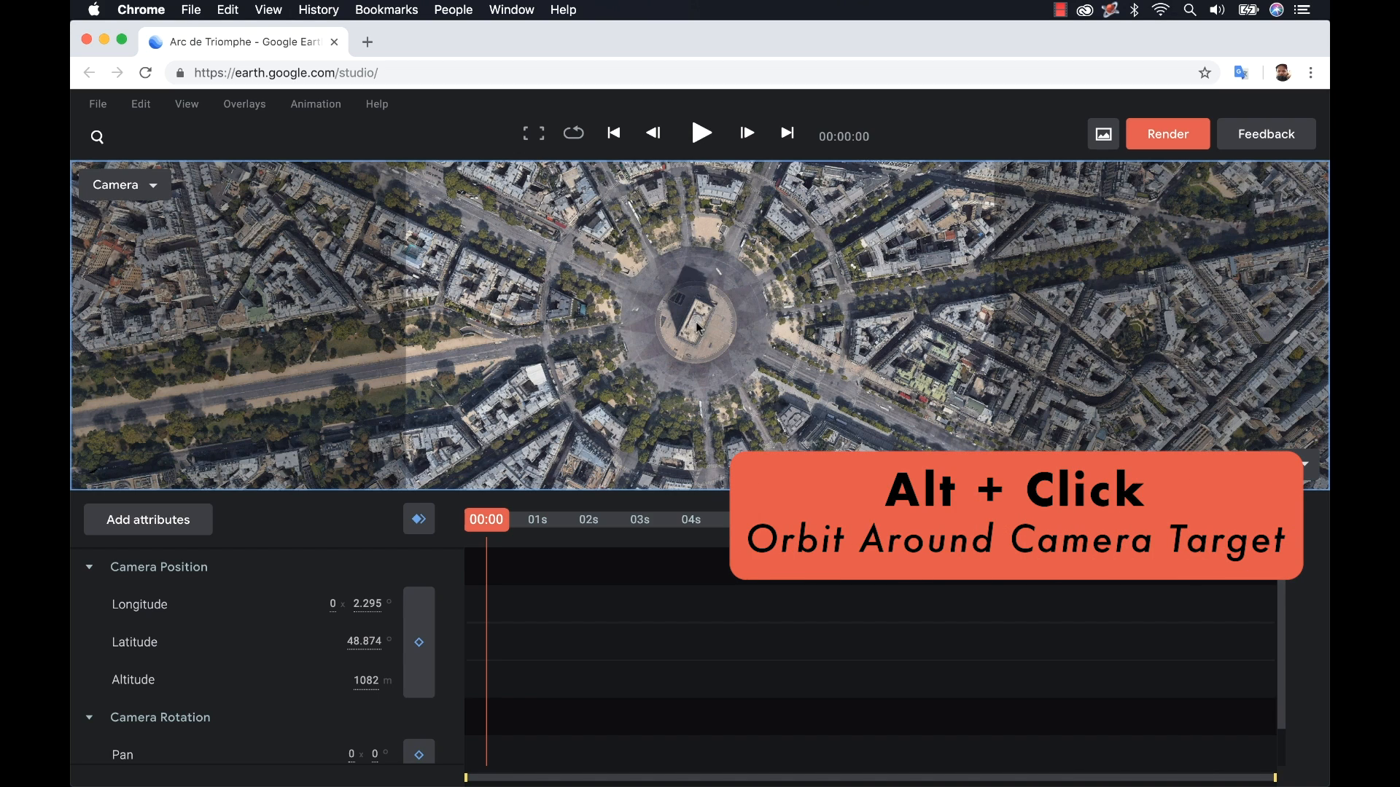
pyautogui.keyDown('alt'); pyautogui.moveTo(696, 324); pyautogui.dragTo(696, 330); pyautogui.keyUp('alt')
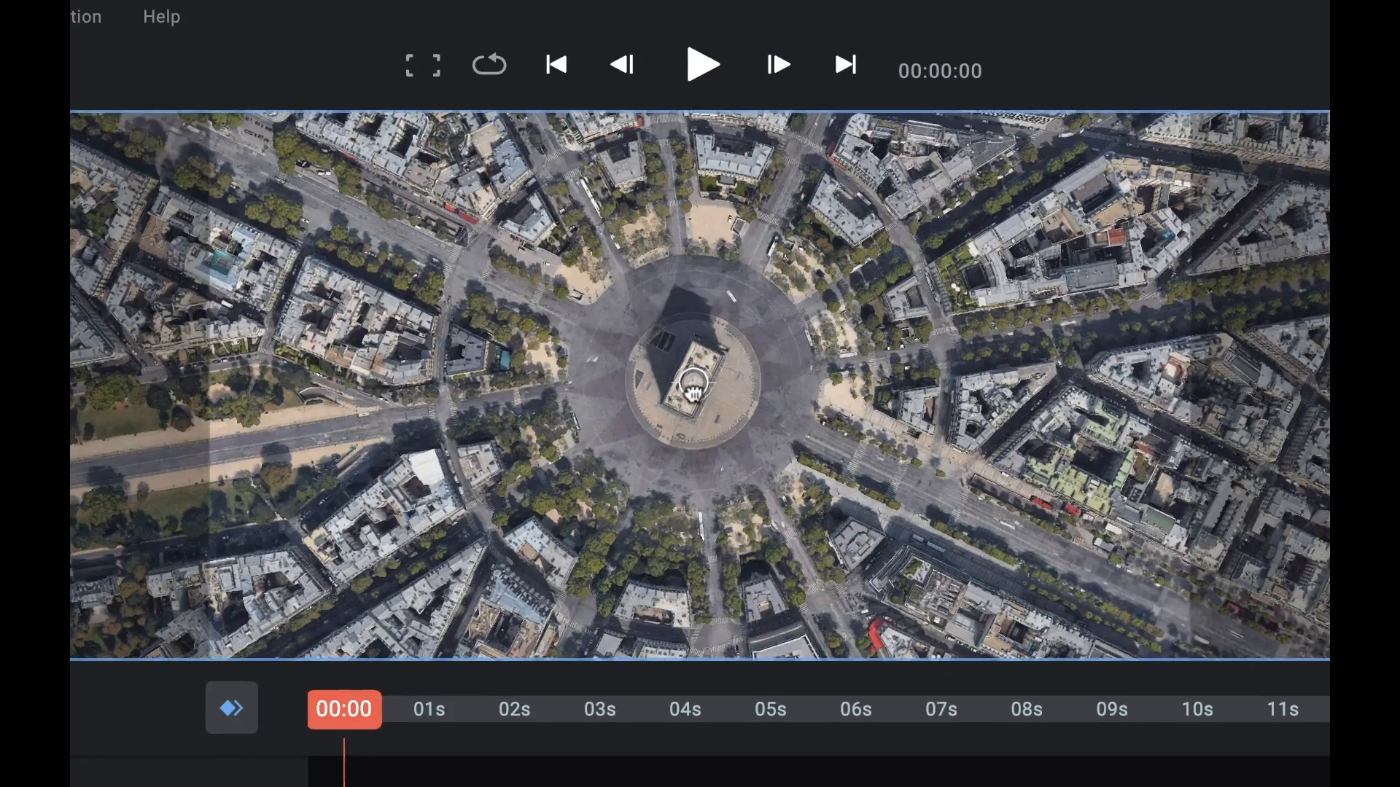
pyautogui.keyDown('alt'); pyautogui.moveTo(692, 393); pyautogui.dragTo(616, 348); pyautogui.keyUp('alt')
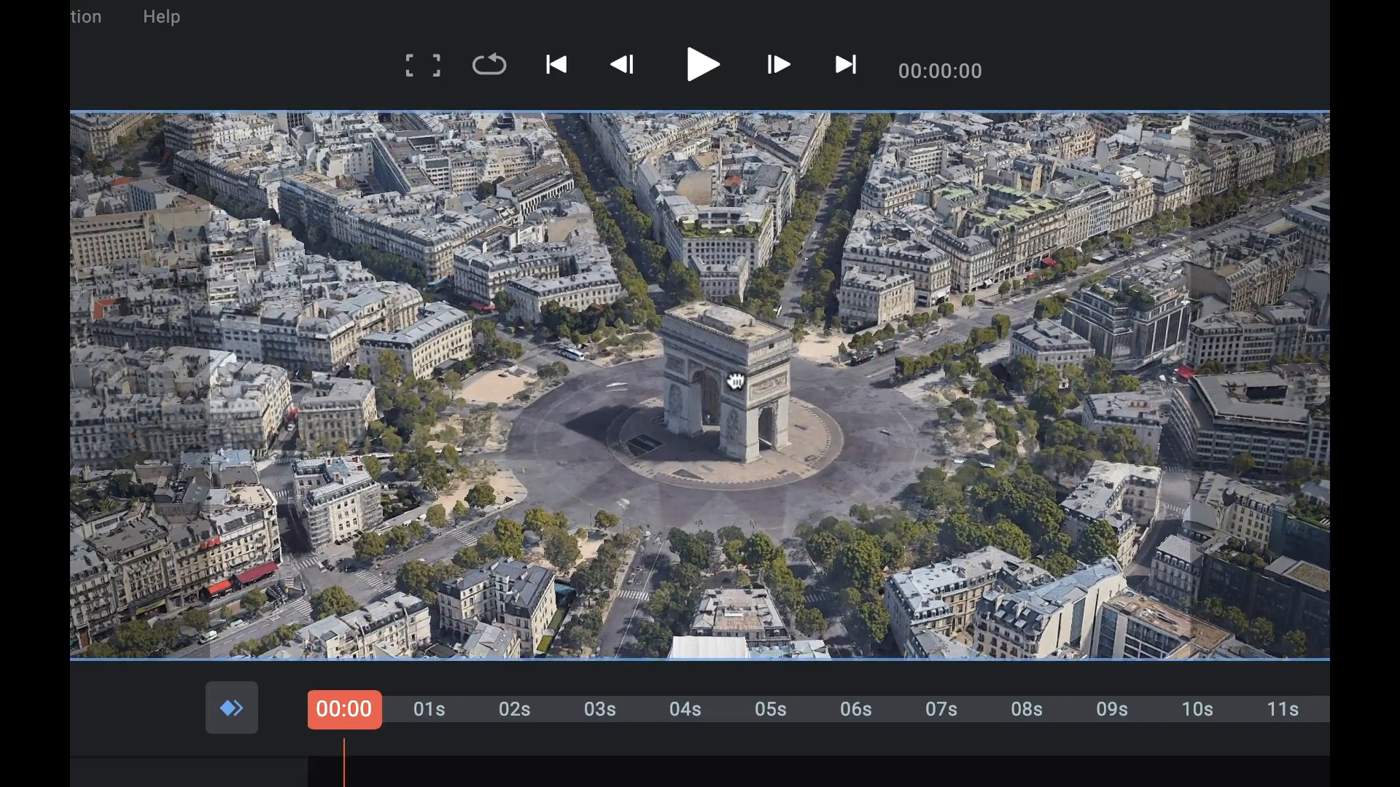
pyautogui.moveTo(735, 381); pyautogui.dragTo(699, 393)
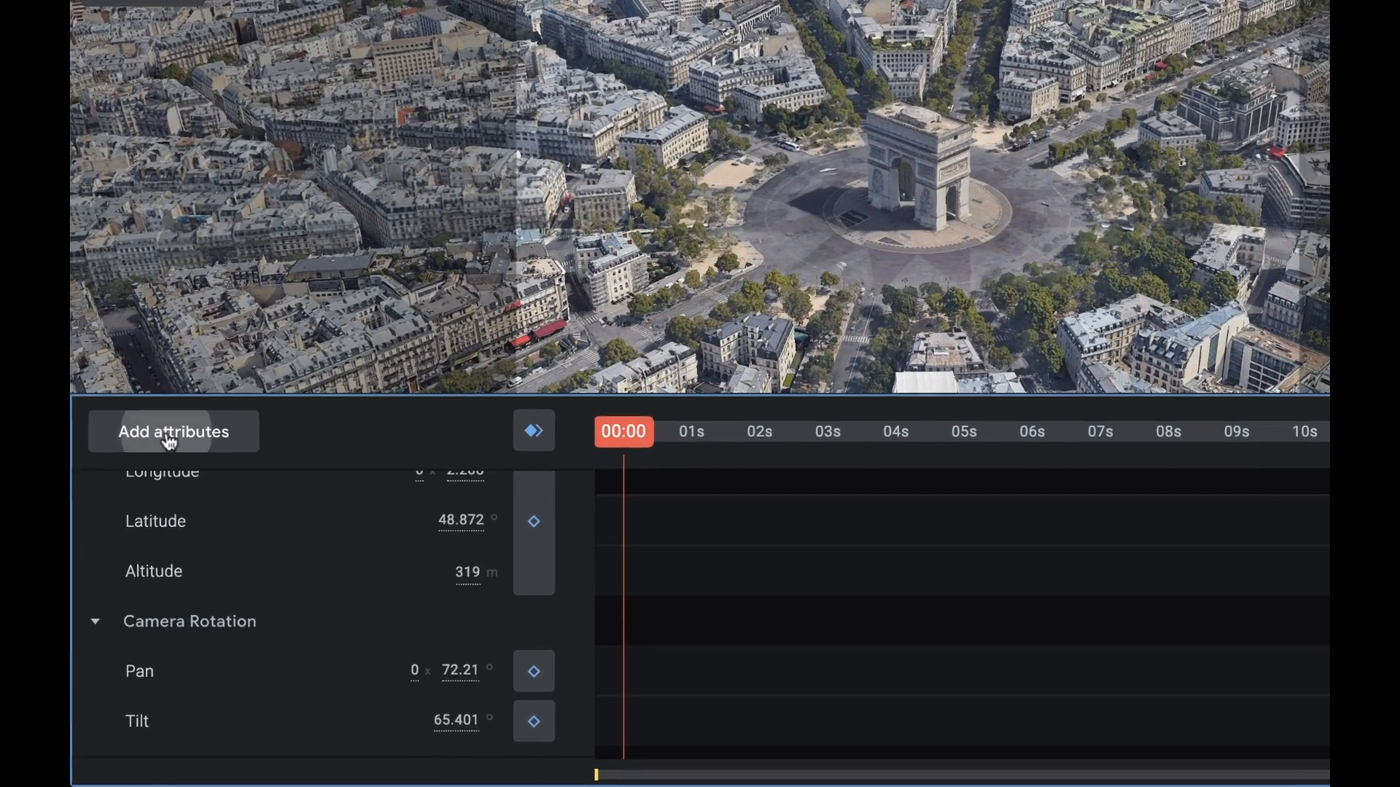
# - Add the Time of Day attribute to the project
pyautogui.click(146, 522)
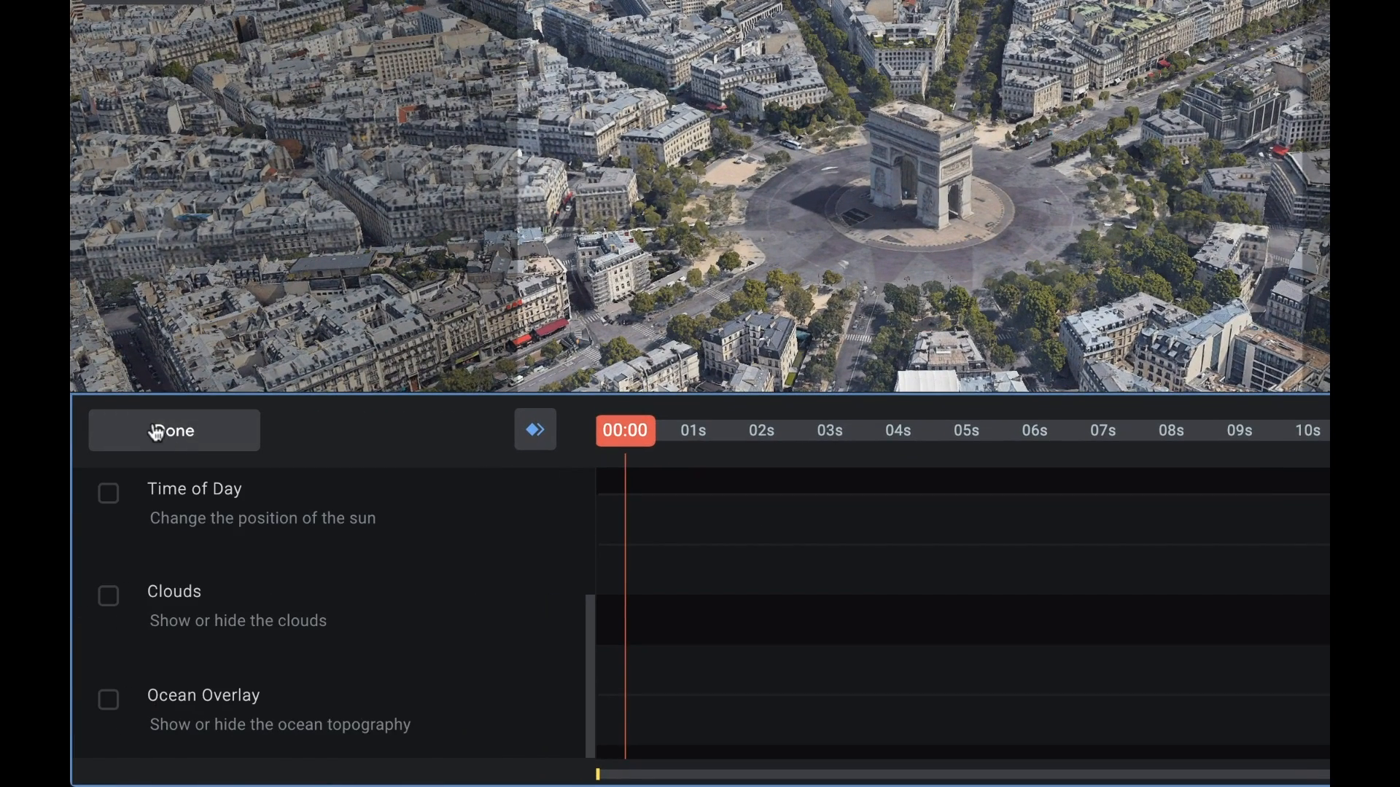
pyautogui.click(110, 493)
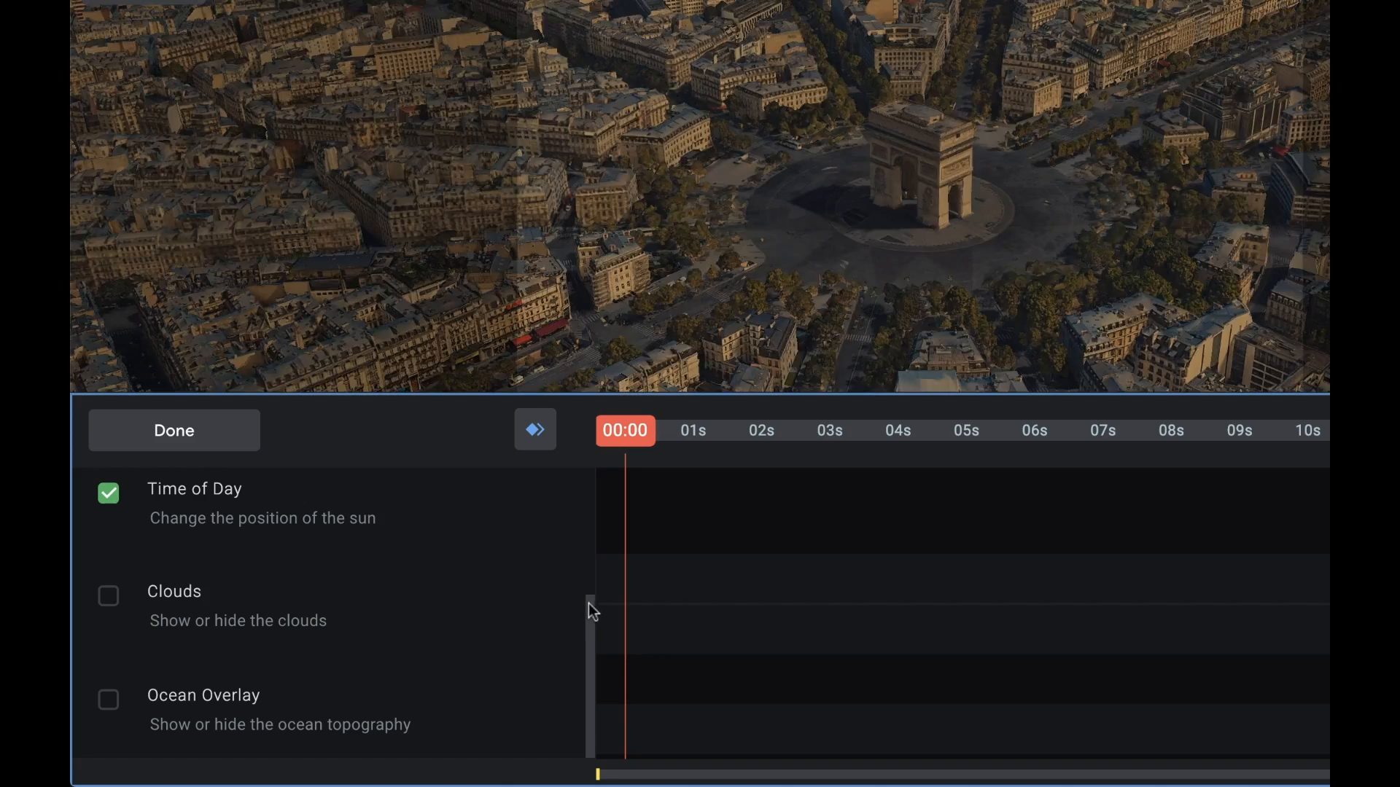
pyautogui.moveTo(592, 611); pyautogui.dragTo(597, 465)
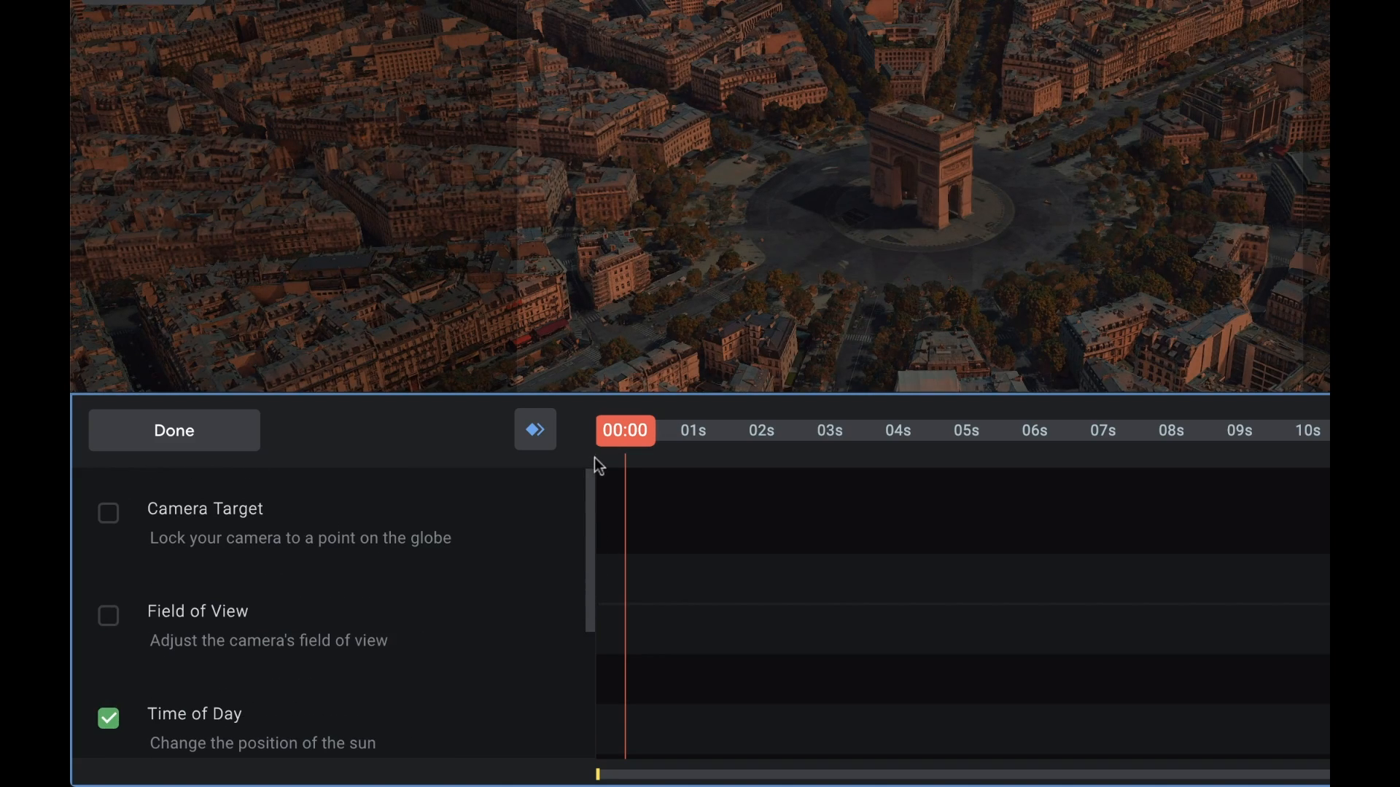
pyautogui.click(191, 431)
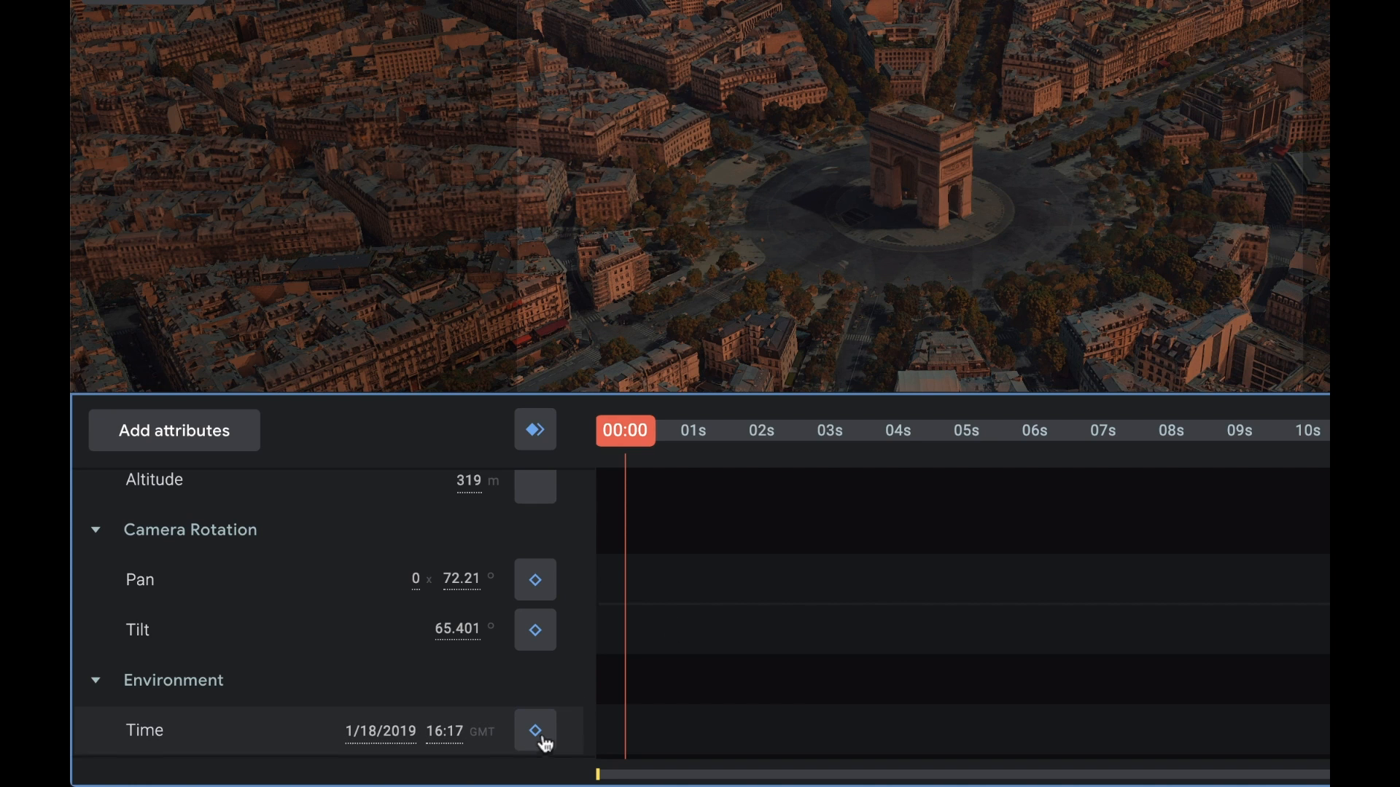
# - Set the environment time to 08:00 GMT and keyframe it at the start of the timeline
pyautogui.click(440, 734)
pyautogui.write('8')
pyautogui.press('Return')
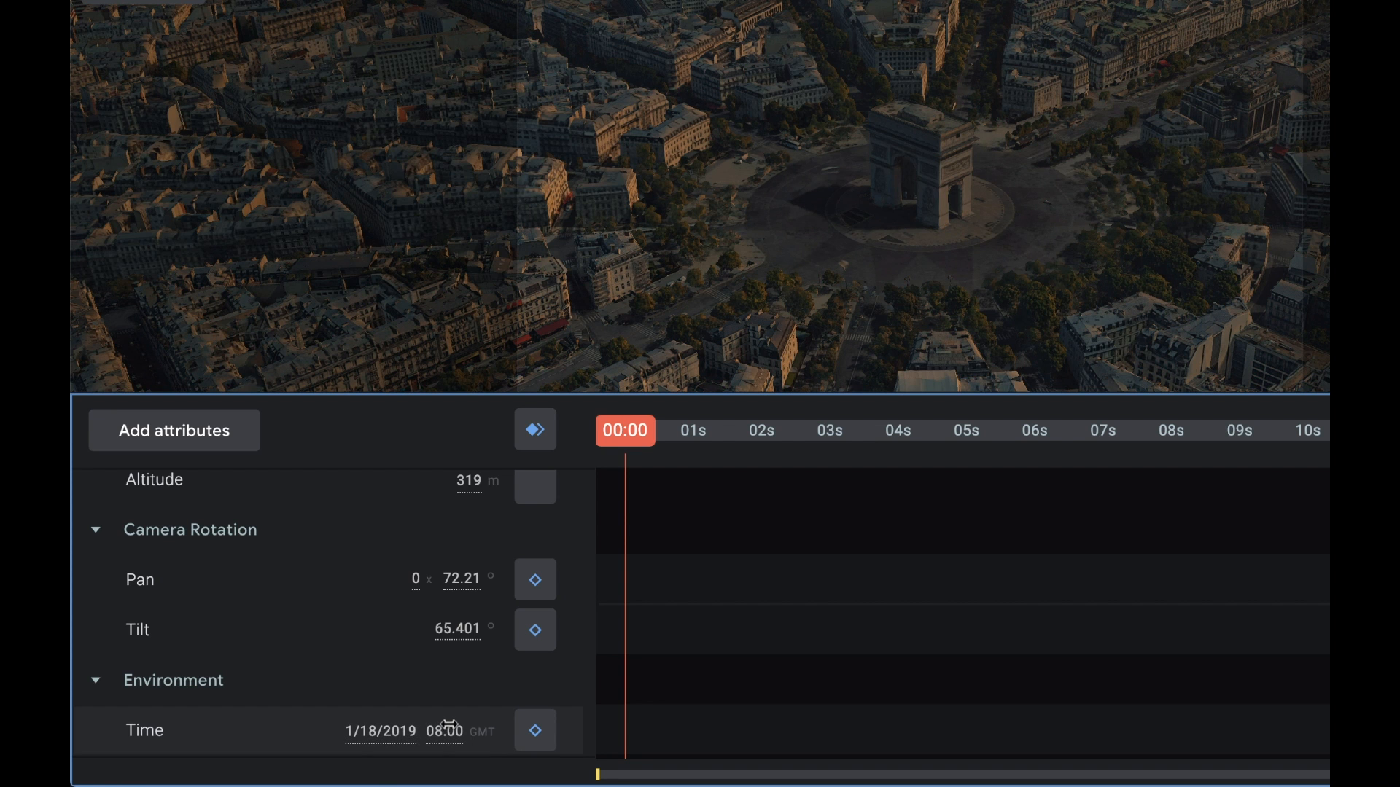
pyautogui.click(536, 734)
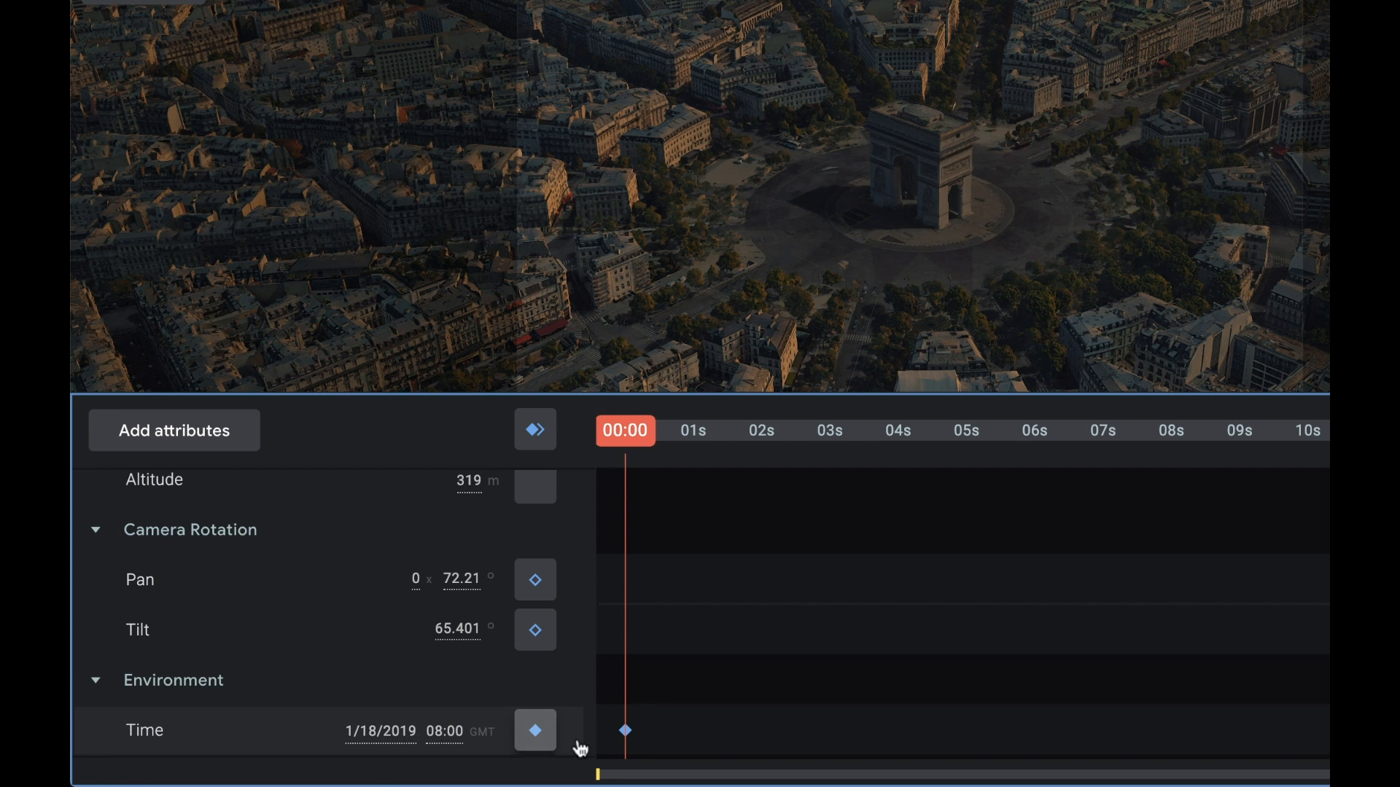
# - Set the environment time to 23:30 GMT at the 15-second mark
pyautogui.moveTo(643, 432); pyautogui.dragTo(1329, 514)
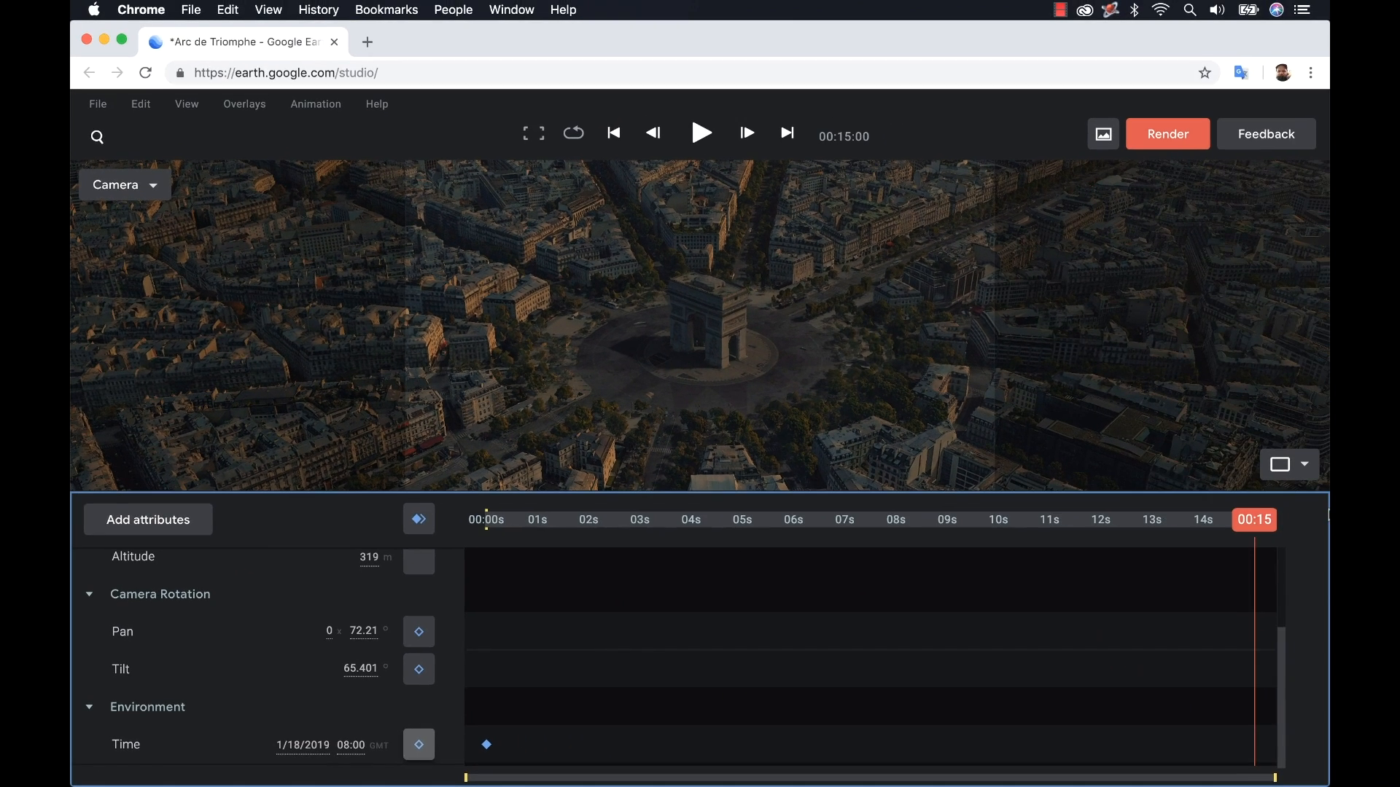
pyautogui.click(350, 747)
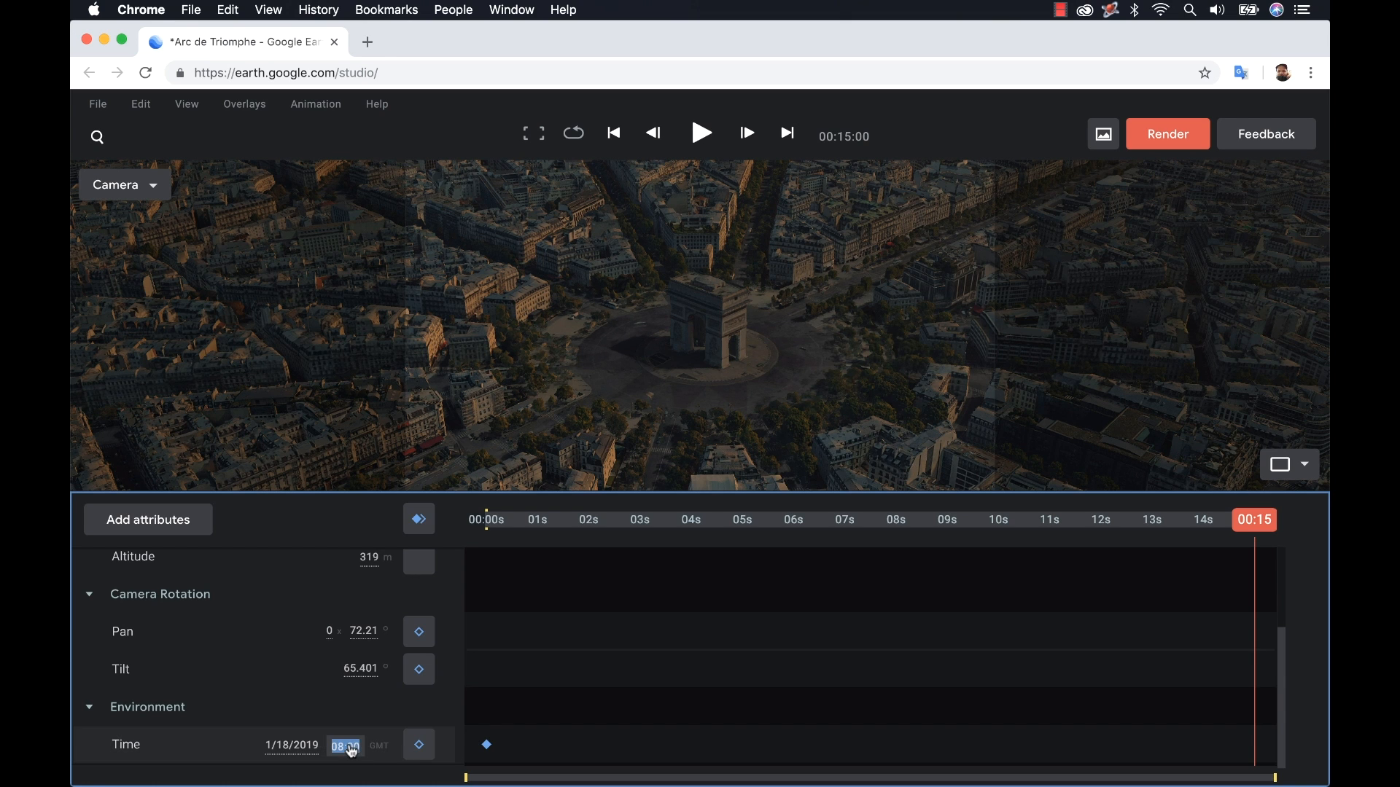
pyautogui.write('23:30')
pyautogui.press('Return')
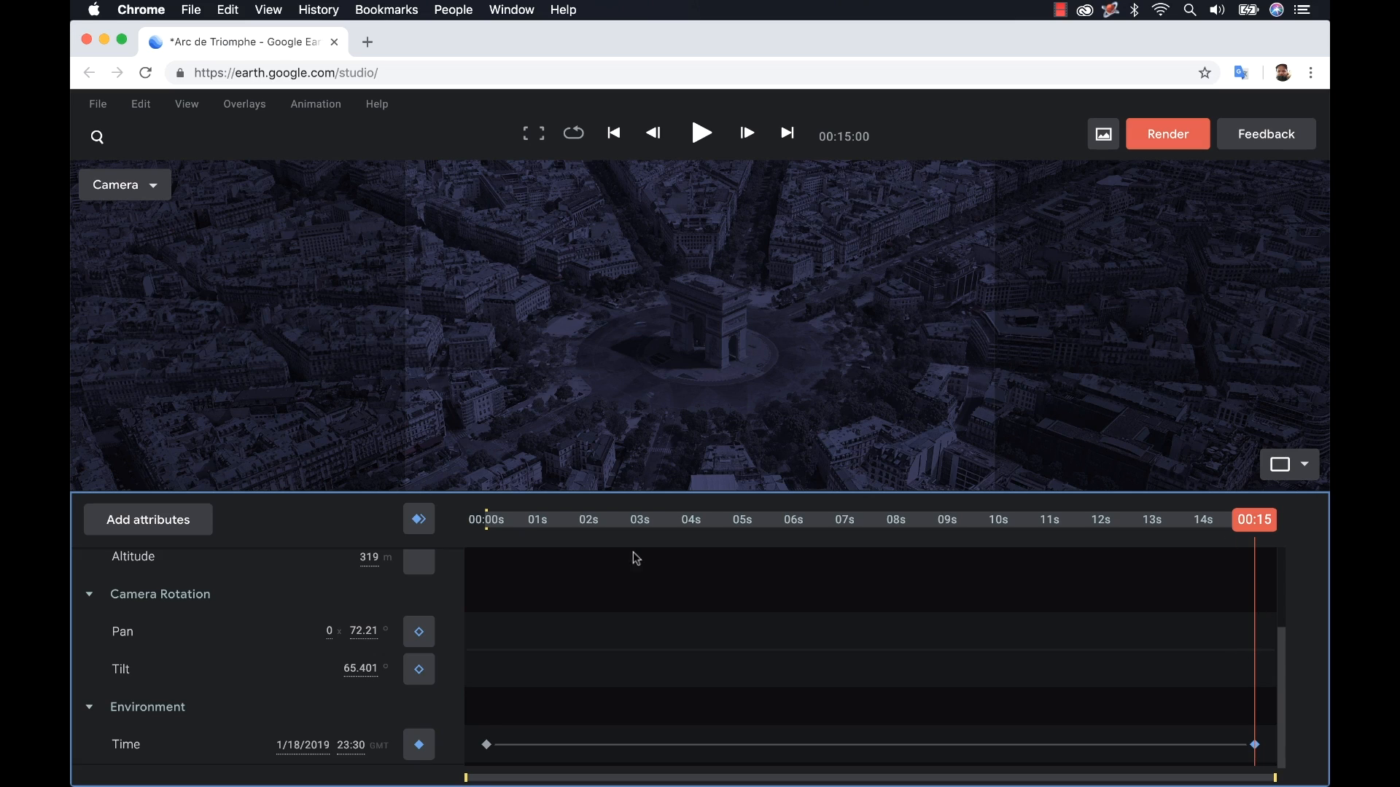
# - Scrub through the timeline to preview the changing daylight over the city, and return to the start
pyautogui.moveTo(505, 524); pyautogui.dragTo(654, 584)
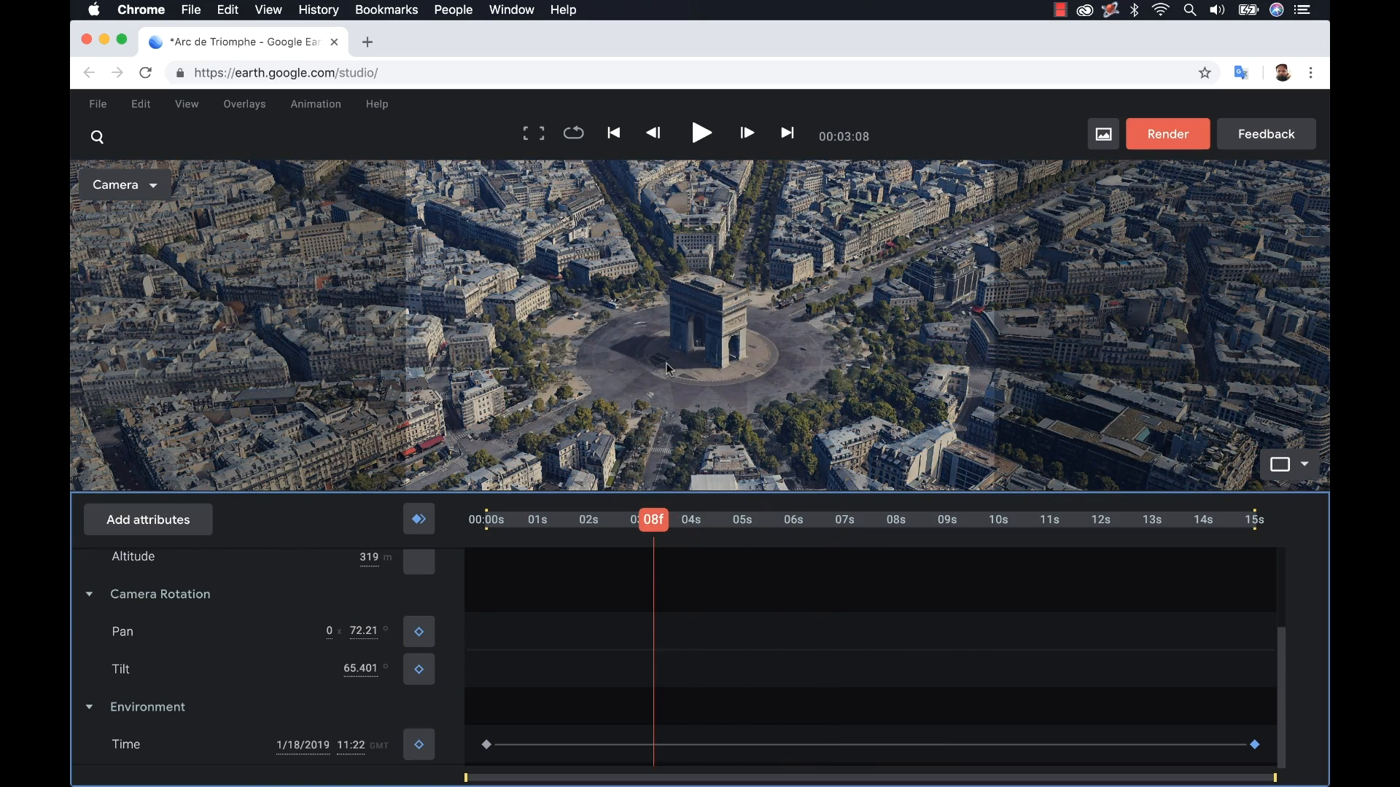
pyautogui.moveTo(652, 528); pyautogui.dragTo(779, 501)
pyautogui.moveTo(879, 503); pyautogui.dragTo(558, 522)
pyautogui.press('Home')
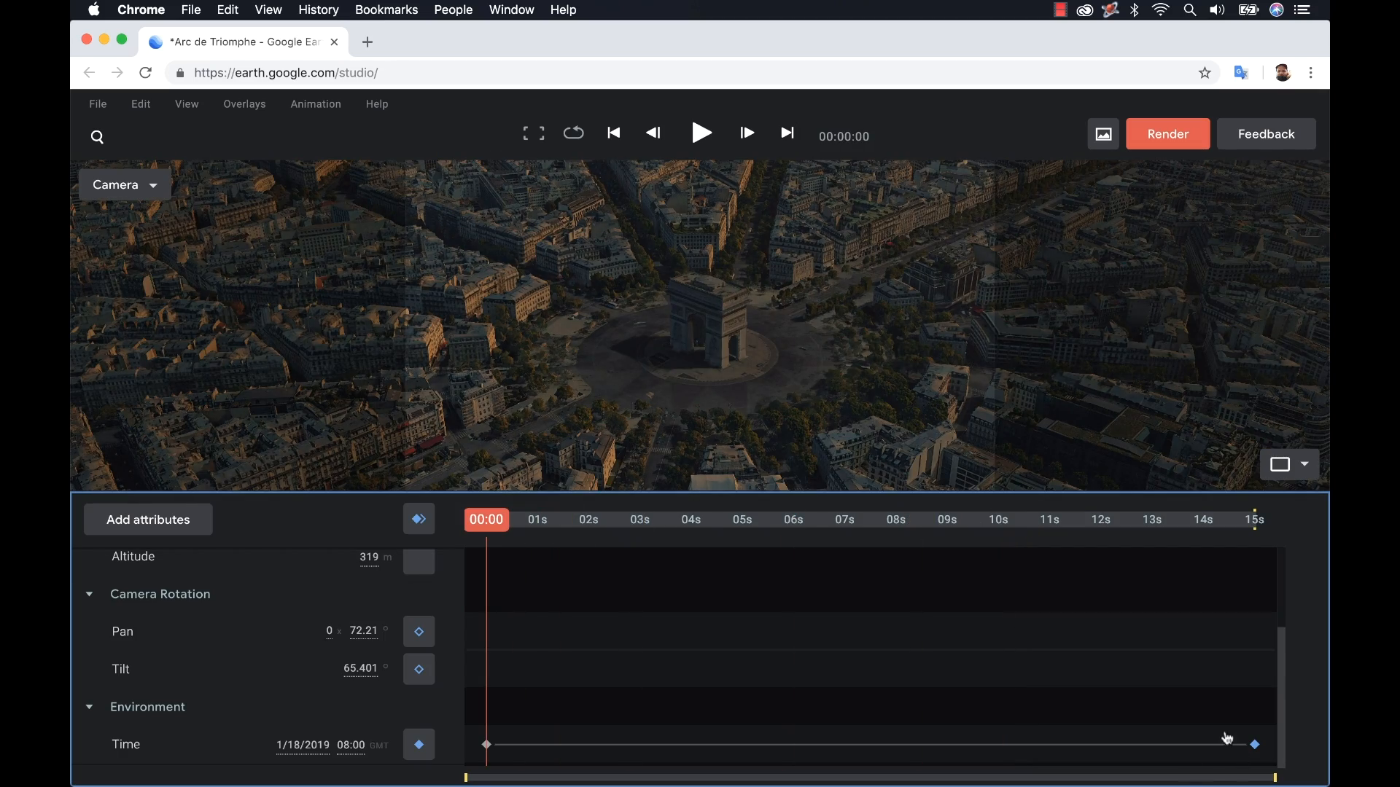
# - Change the time keyframe at the 15-second mark to 11:00 GMT
pyautogui.click(583, 520)
pyautogui.moveTo(617, 520); pyautogui.dragTo(1328, 518)
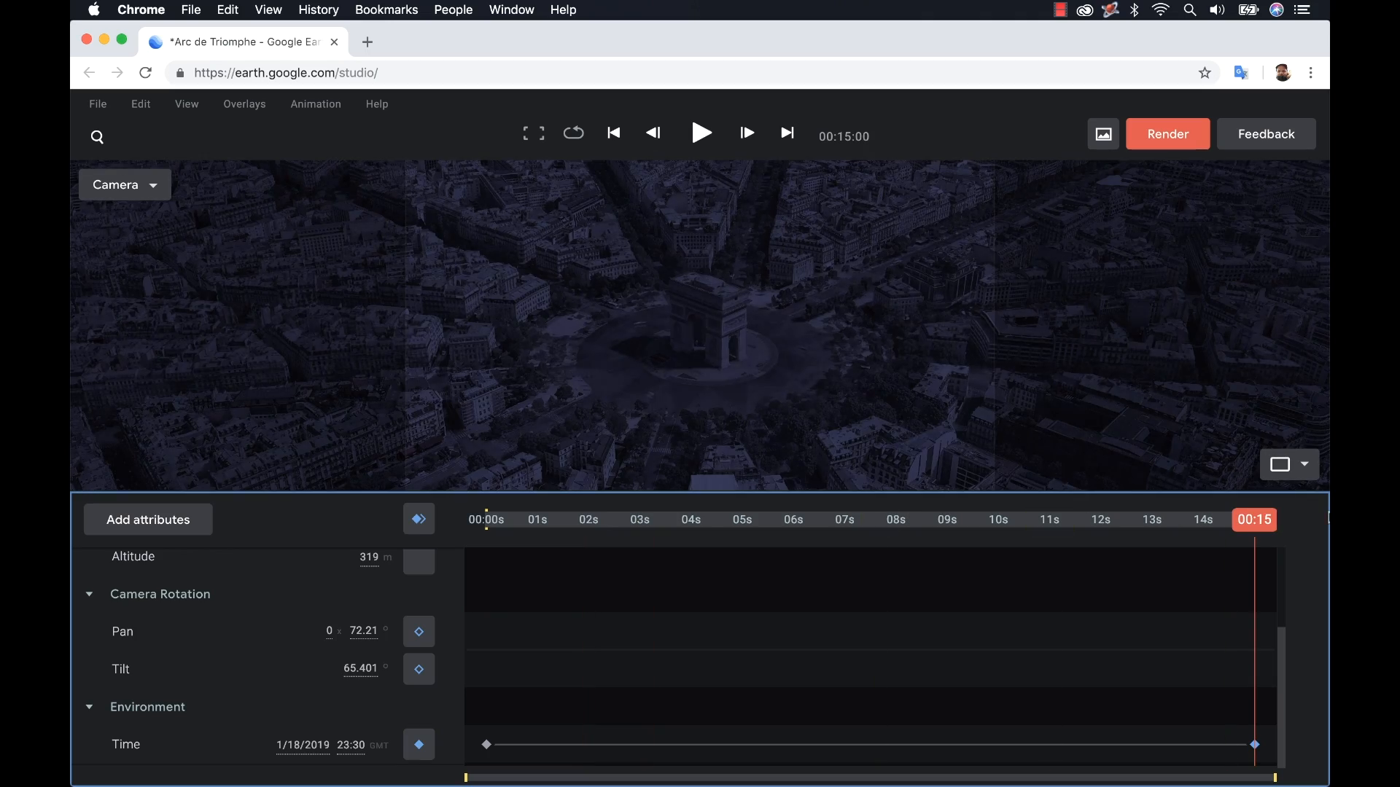
pyautogui.click(351, 746)
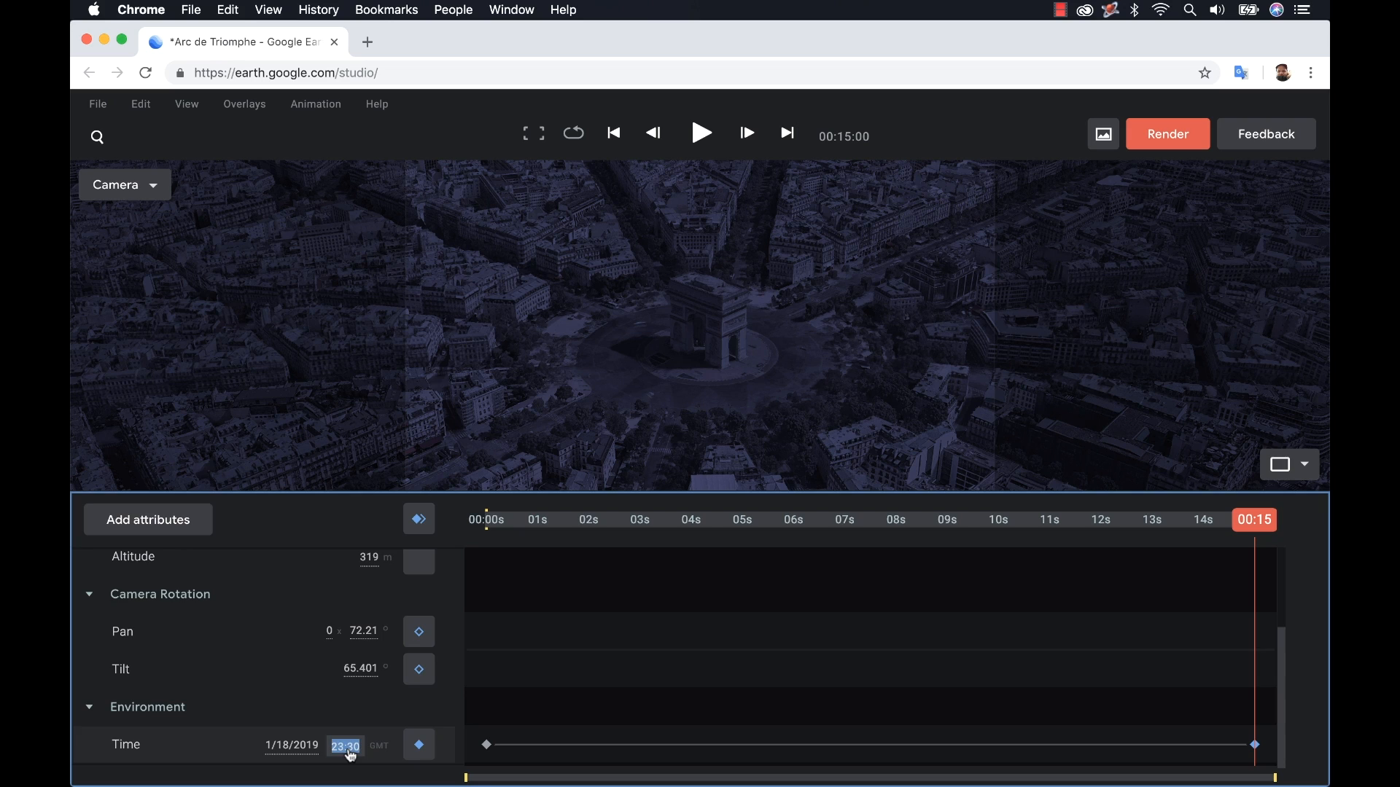
pyautogui.write('11:00')
pyautogui.press('Return')
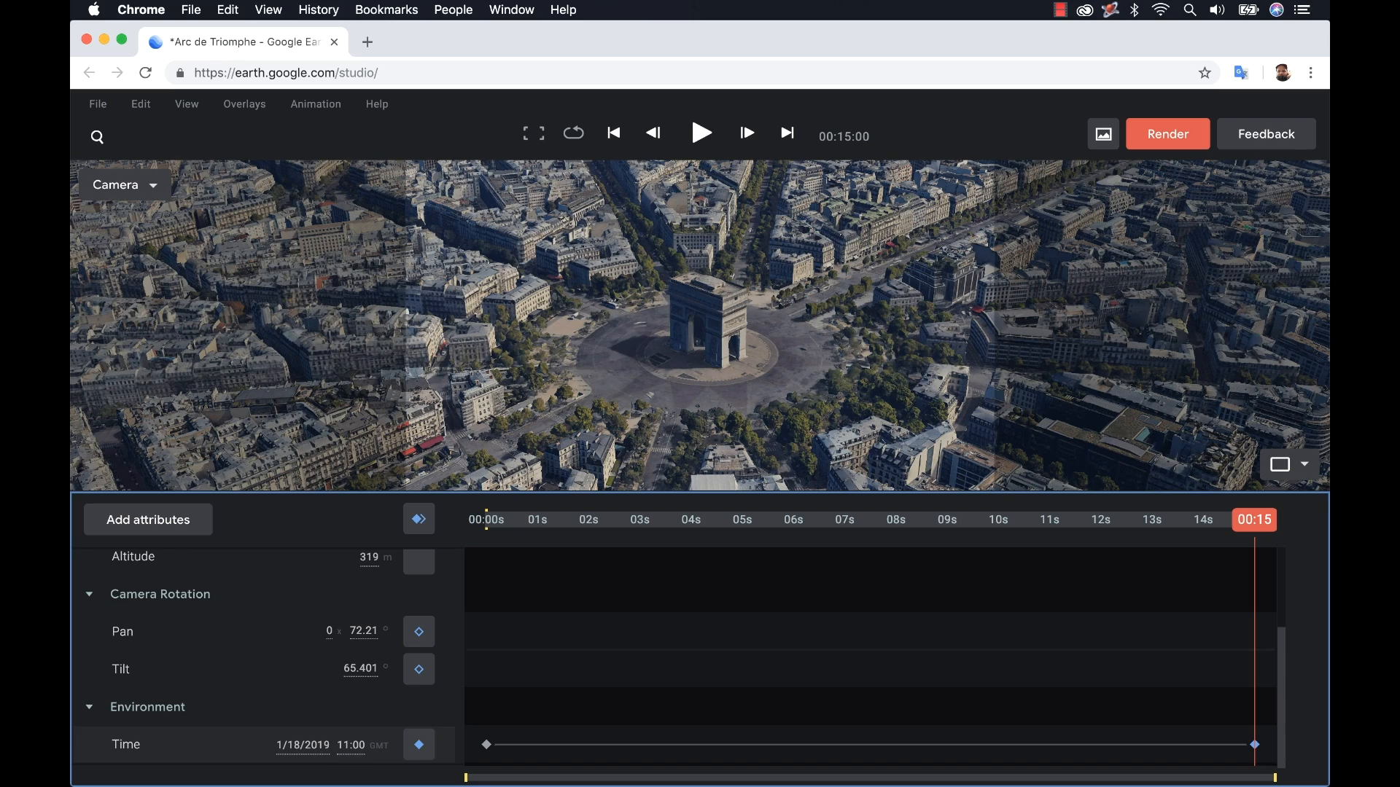
# - Change the time keyframe at the start of the timeline to 10:00 GMT
pyautogui.moveTo(518, 523); pyautogui.dragTo(256, 628)
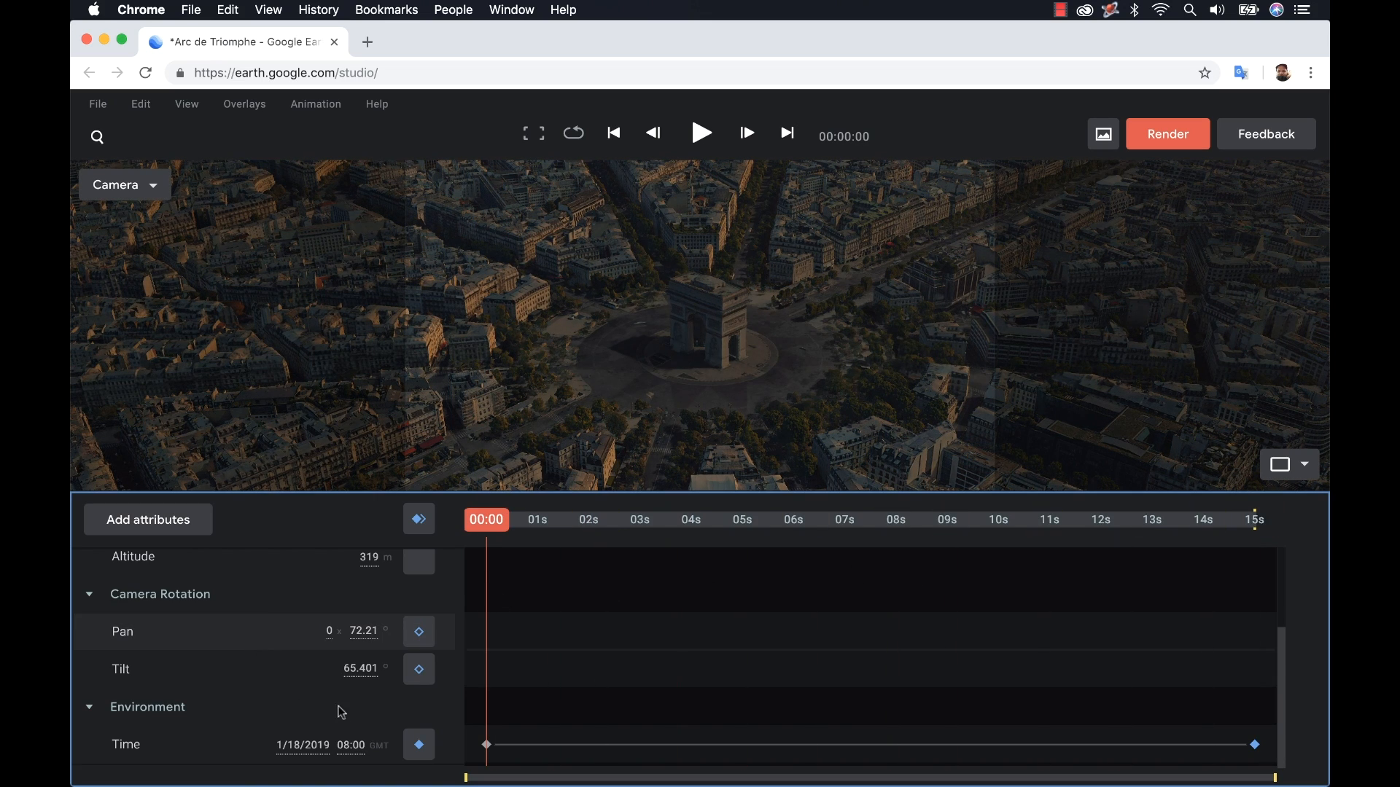
pyautogui.click(349, 746)
pyautogui.write('10:00')
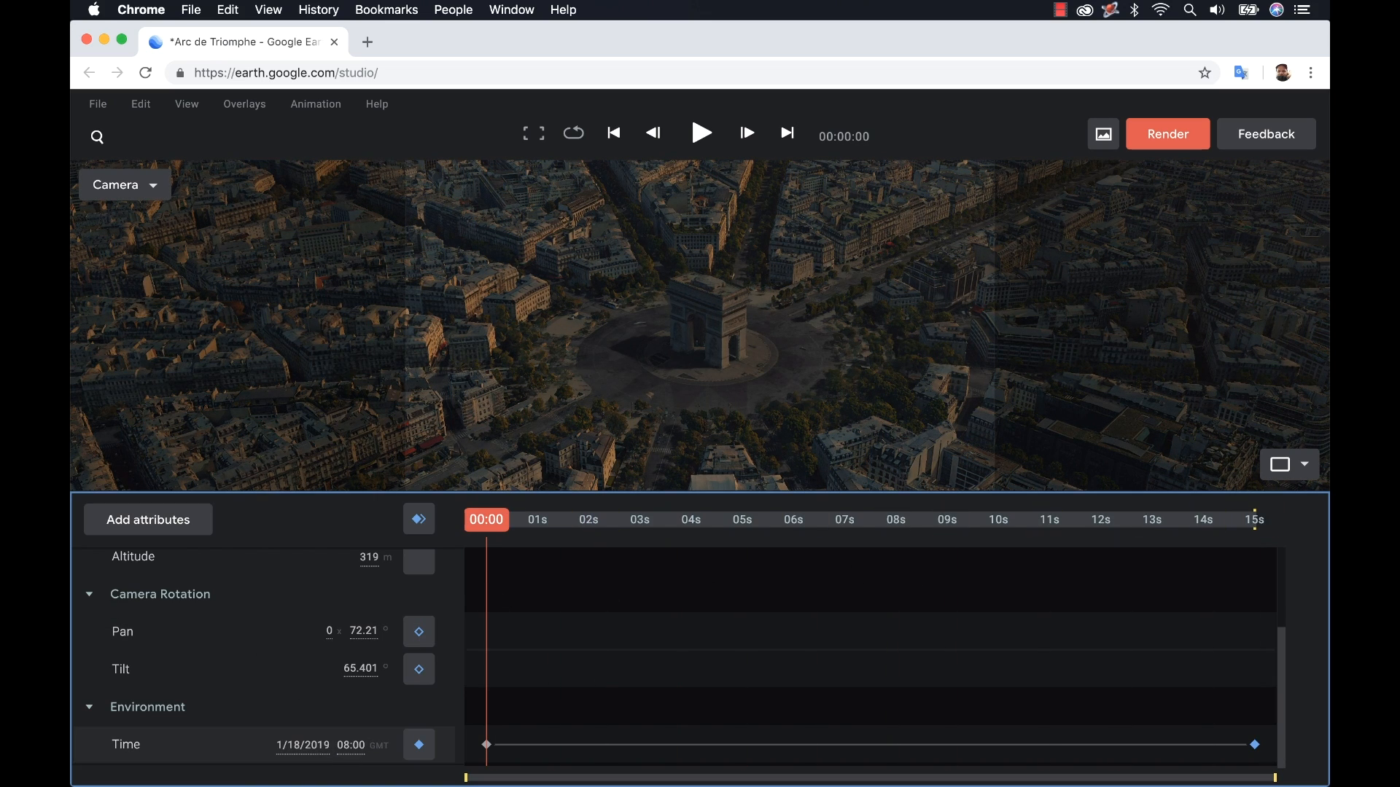
pyautogui.press('Return')
# - Record keyframes for all attributes at the start of the timeline
pyautogui.moveTo(519, 525); pyautogui.dragTo(424, 561)
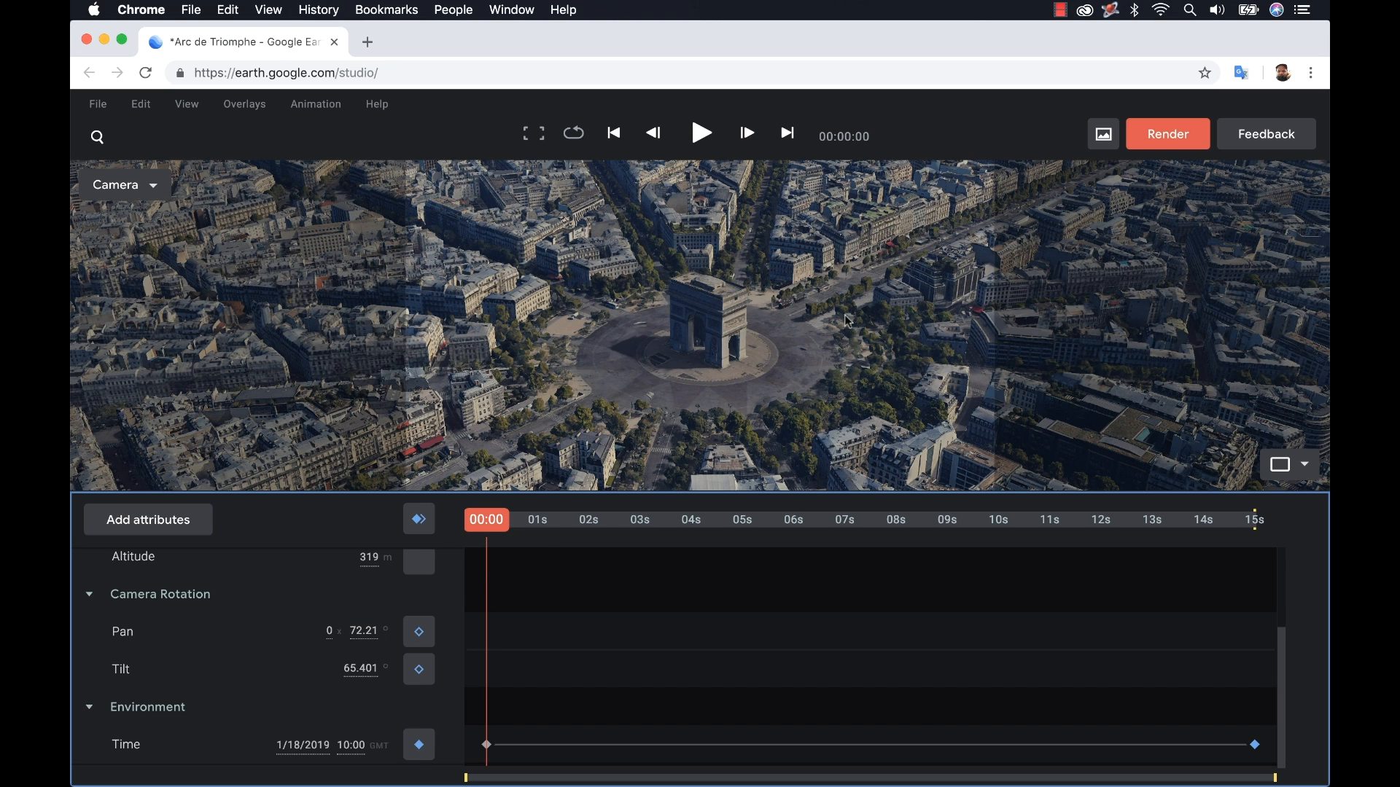
pyautogui.click(420, 521)
pyautogui.scroll(3, 552, 623)
# - At the 15-second mark, orbit the camera to about 97.5° pan, 57.4° tilt and 393 m altitude, and record keyframes for all attributes
pyautogui.moveTo(502, 527); pyautogui.dragTo(1328, 524)
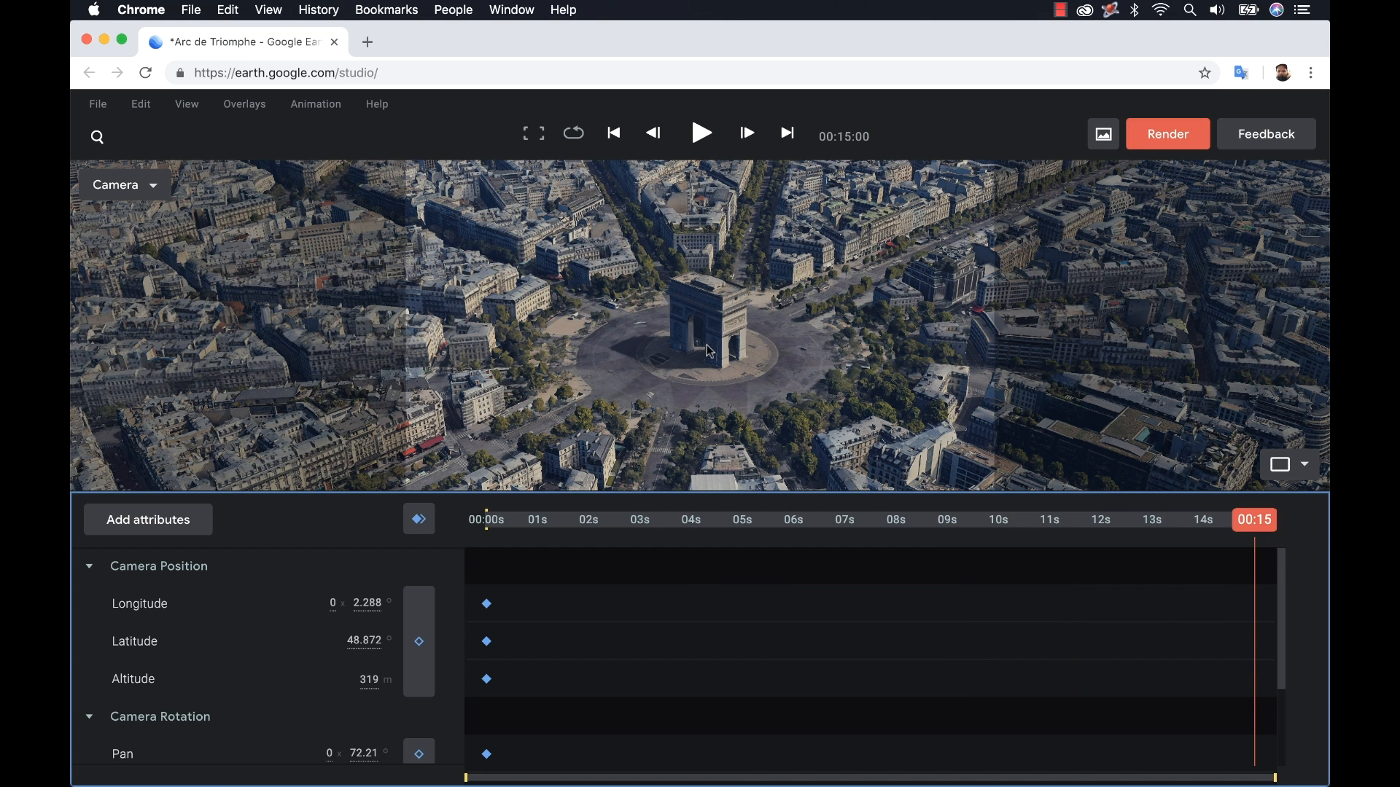
pyautogui.moveTo(705, 346); pyautogui.dragTo(800, 357, button='middle')
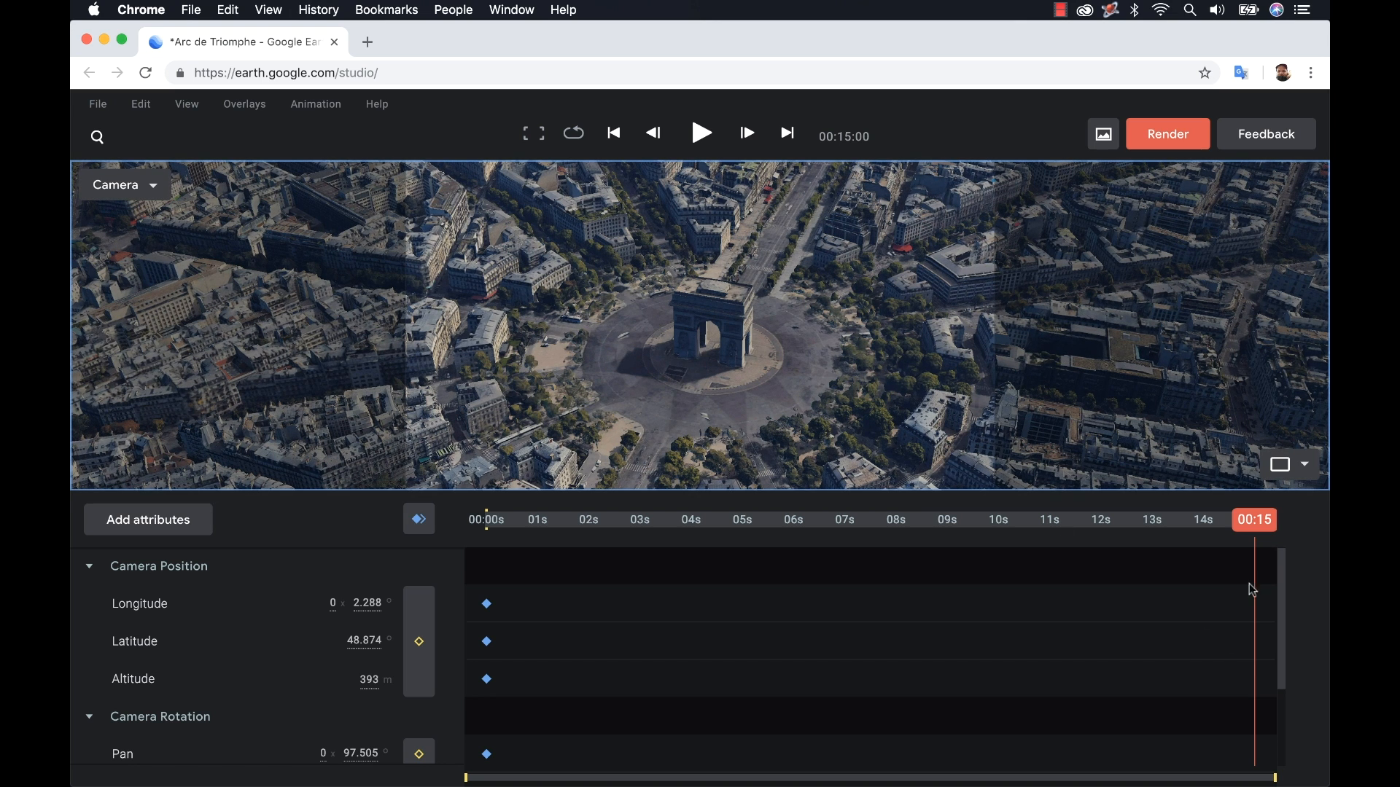
pyautogui.click(418, 663)
pyautogui.scroll(-2, 655, 650)
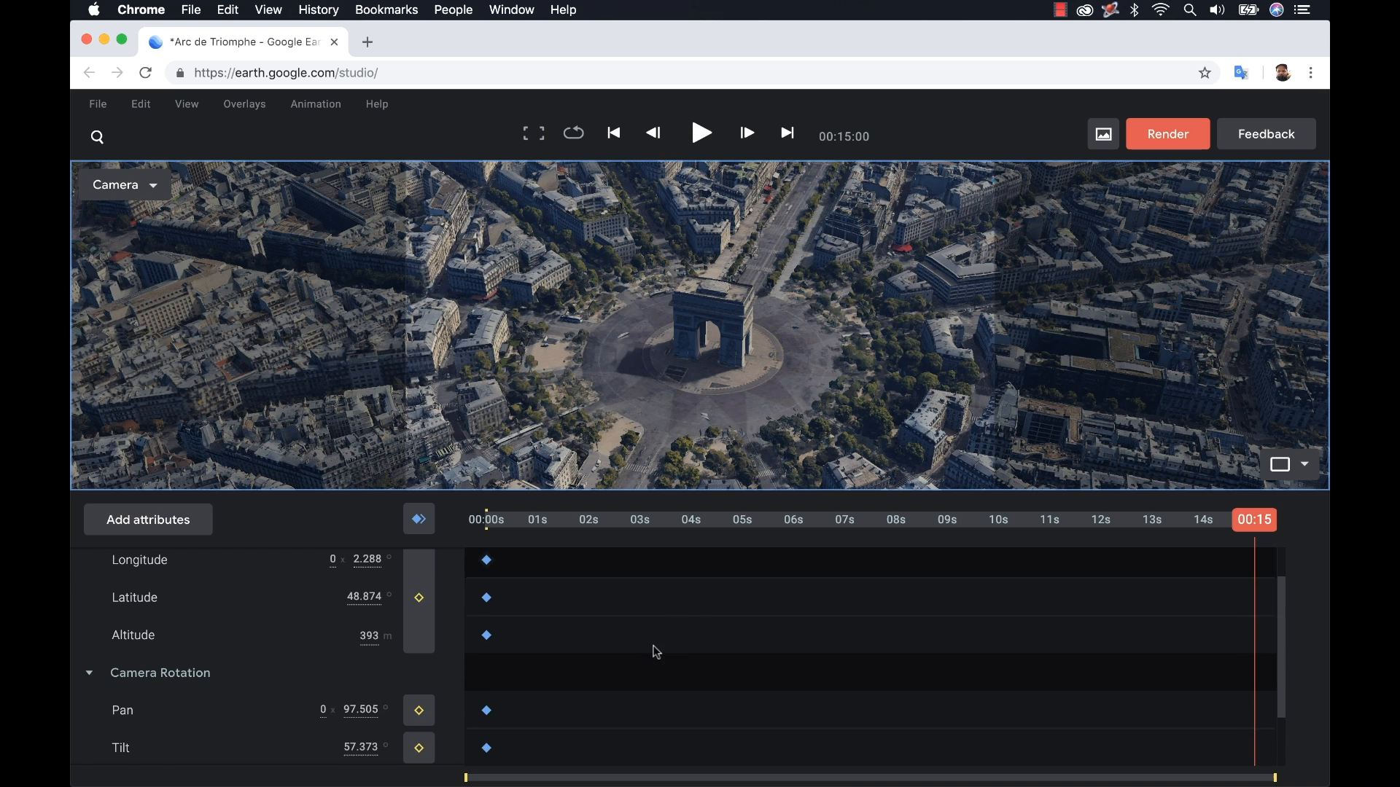
pyautogui.scroll(-1, 653, 654)
pyautogui.scroll(-1, 652, 647)
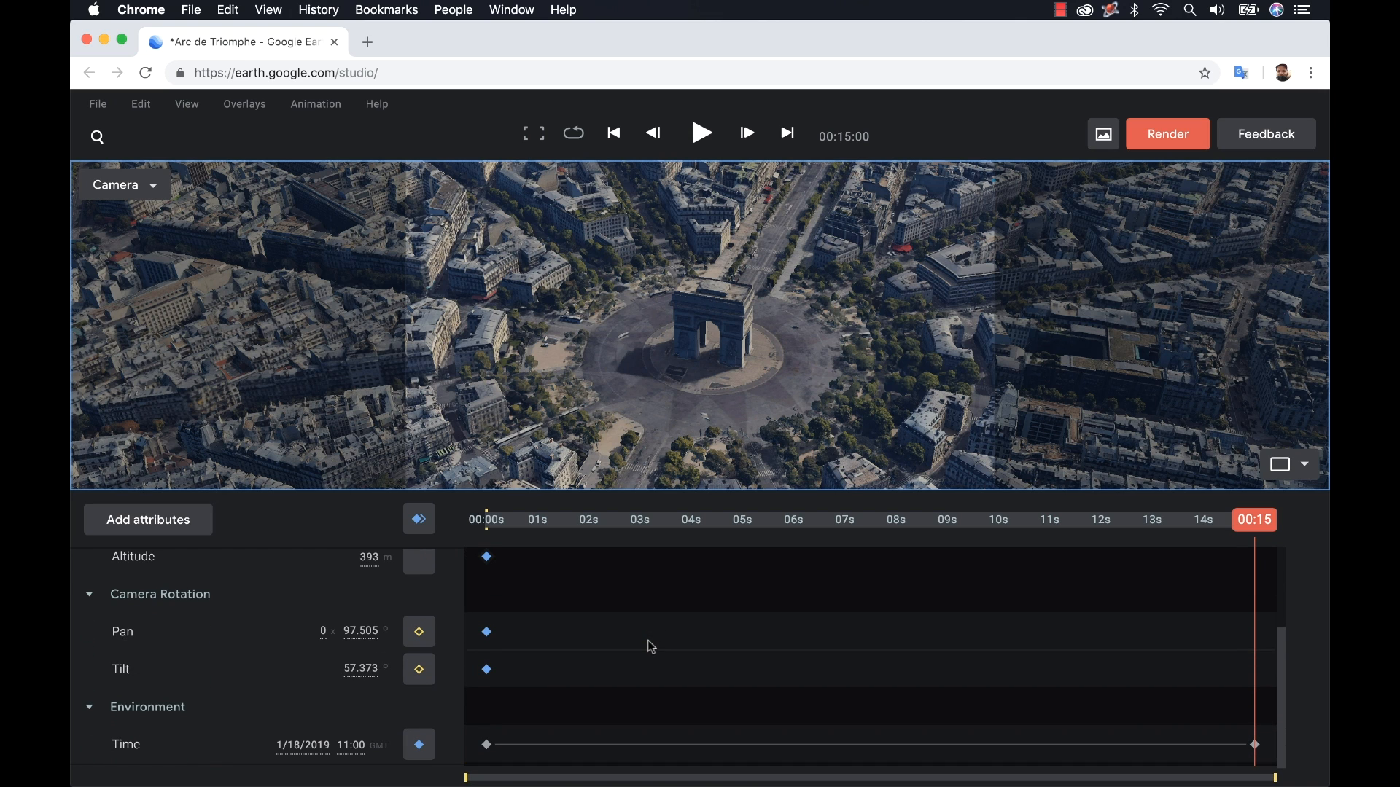
pyautogui.scroll(3, 646, 640)
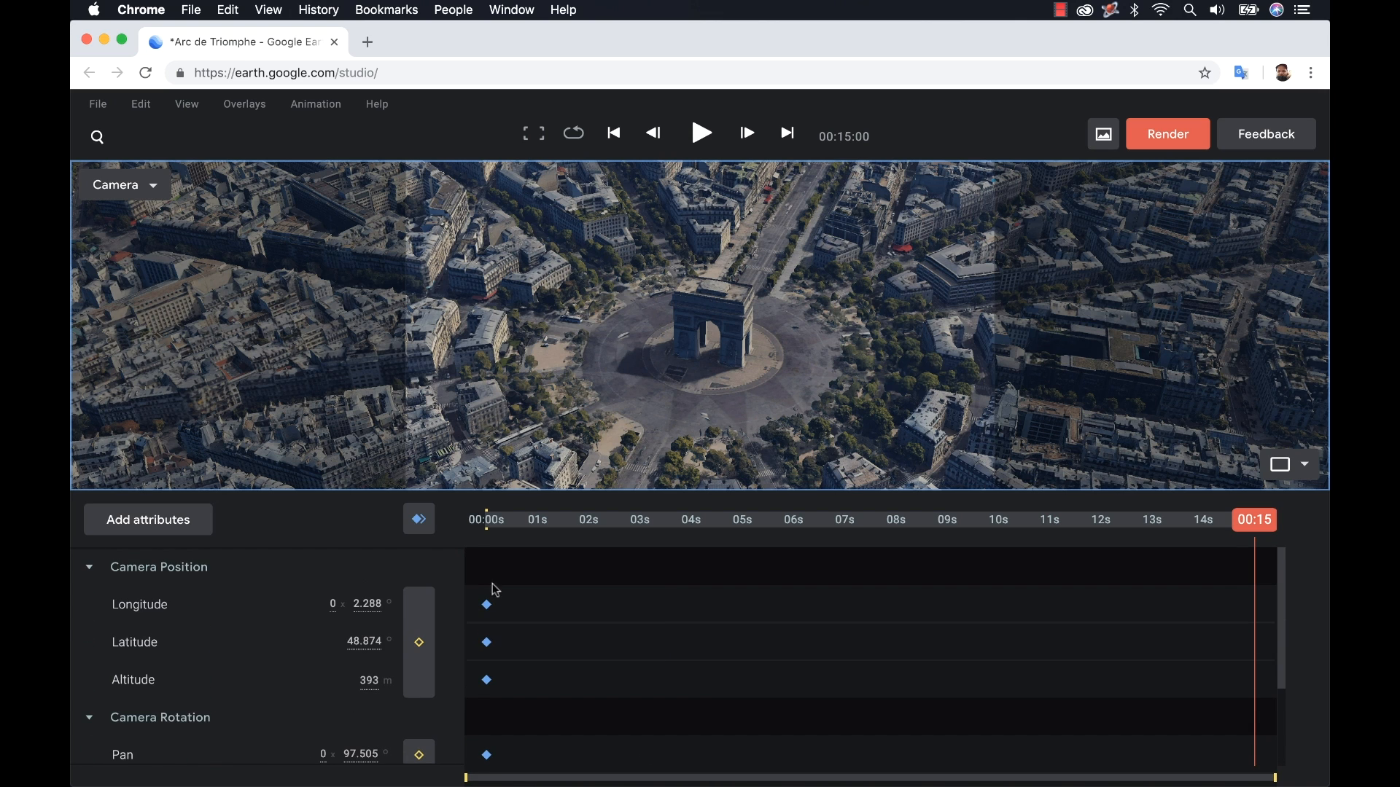
pyautogui.click(419, 520)
pyautogui.scroll(-3, 645, 642)
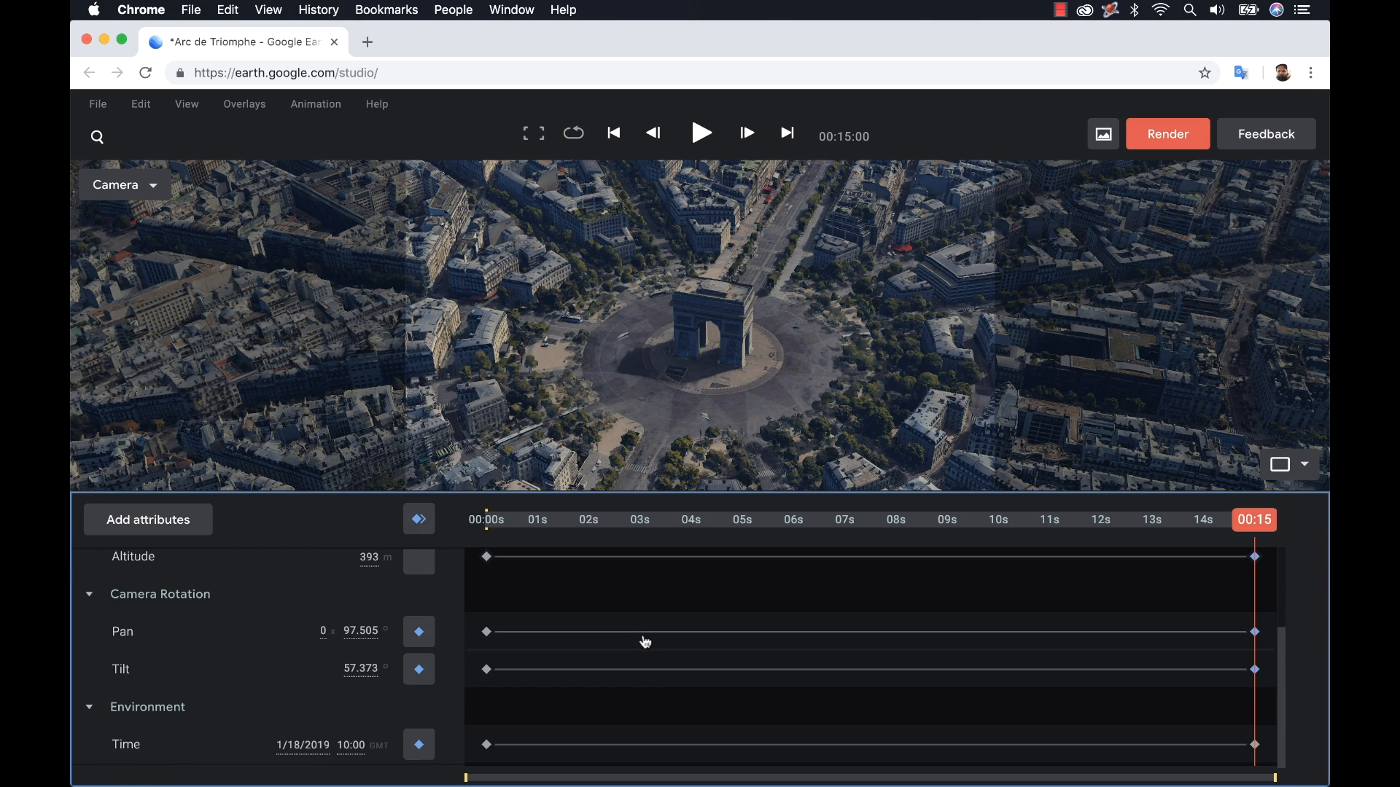
pyautogui.scroll(3, 646, 641)
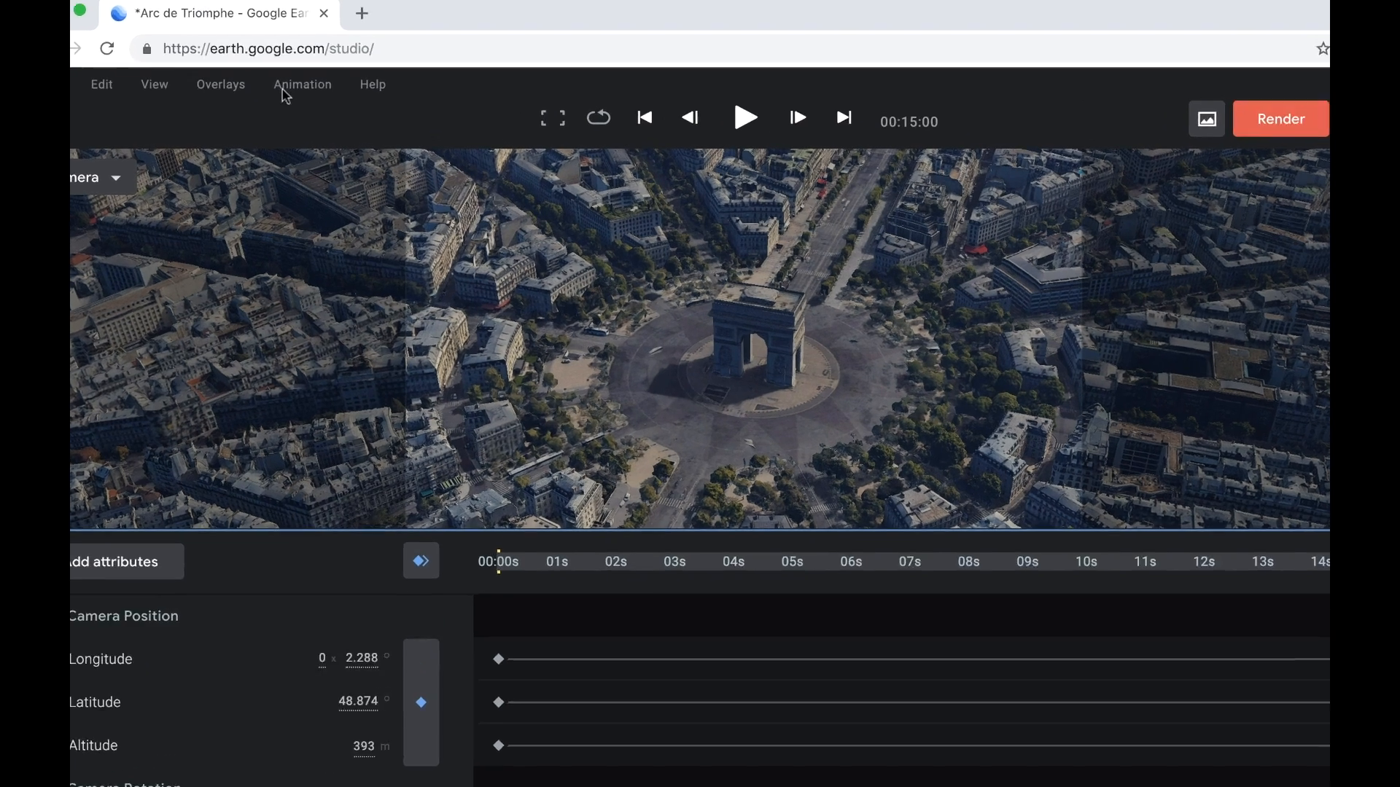
# - Apply Ease Out to the longitude, latitude and altitude keyframes at the start of the timeline
pyautogui.click(315, 104)
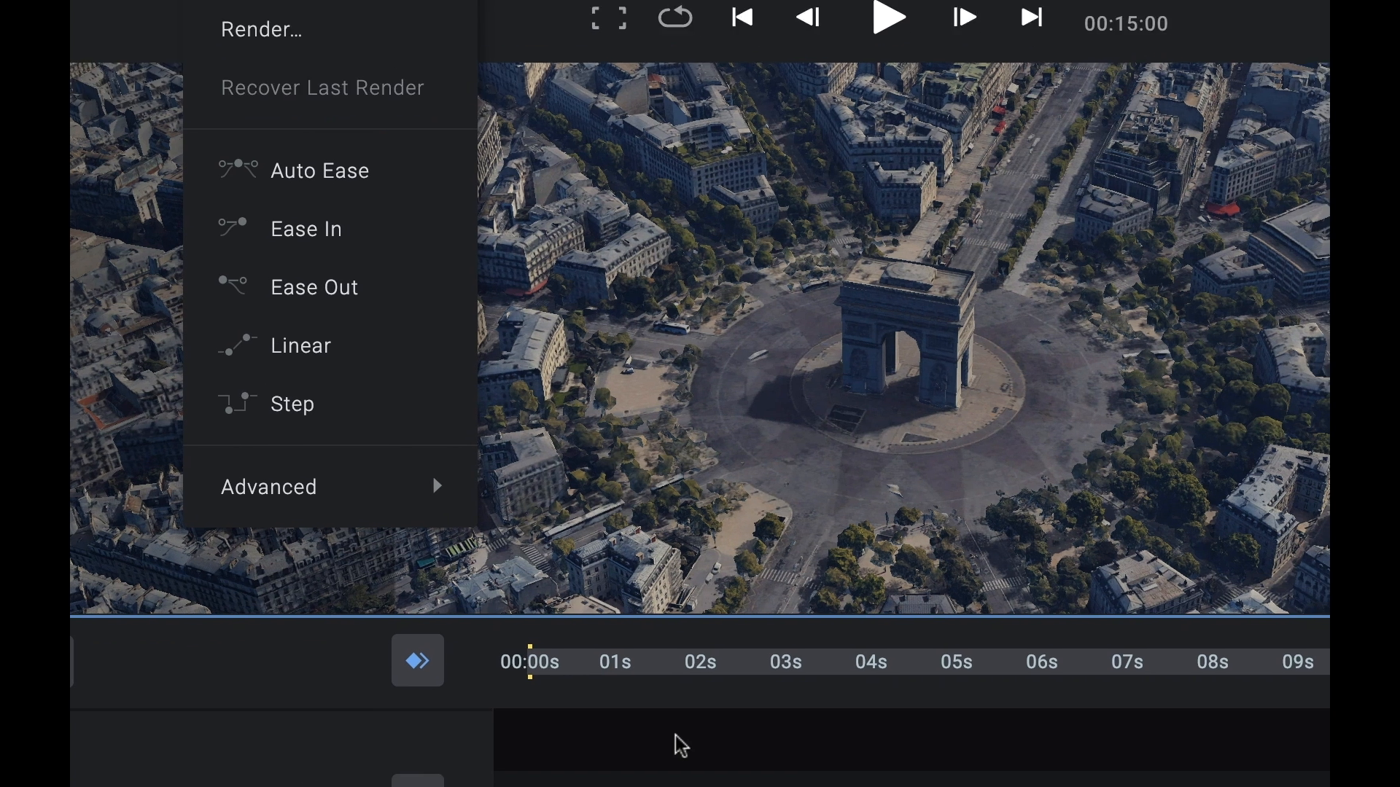
pyautogui.click(675, 737)
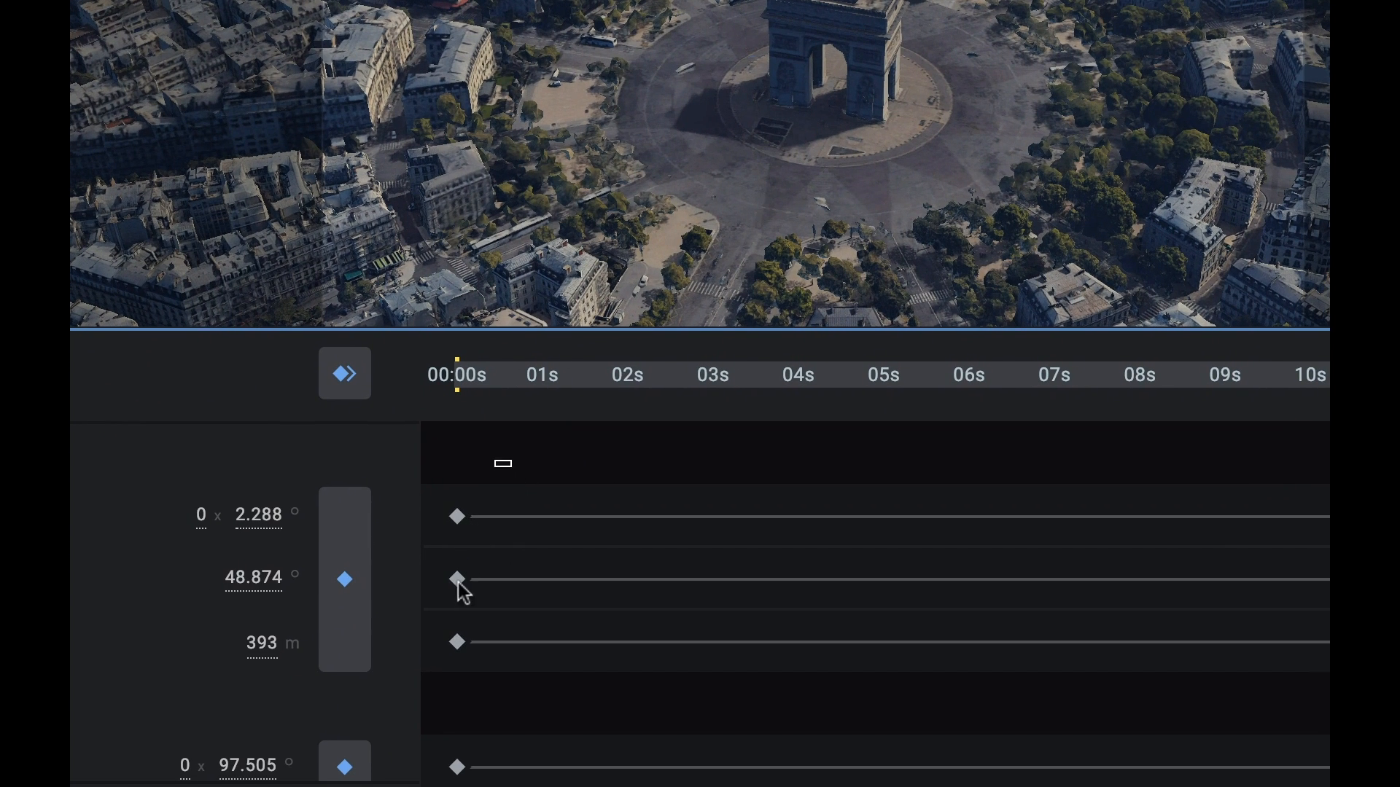
pyautogui.moveTo(460, 584); pyautogui.dragTo(429, 694)
pyautogui.rightClick(460, 519)
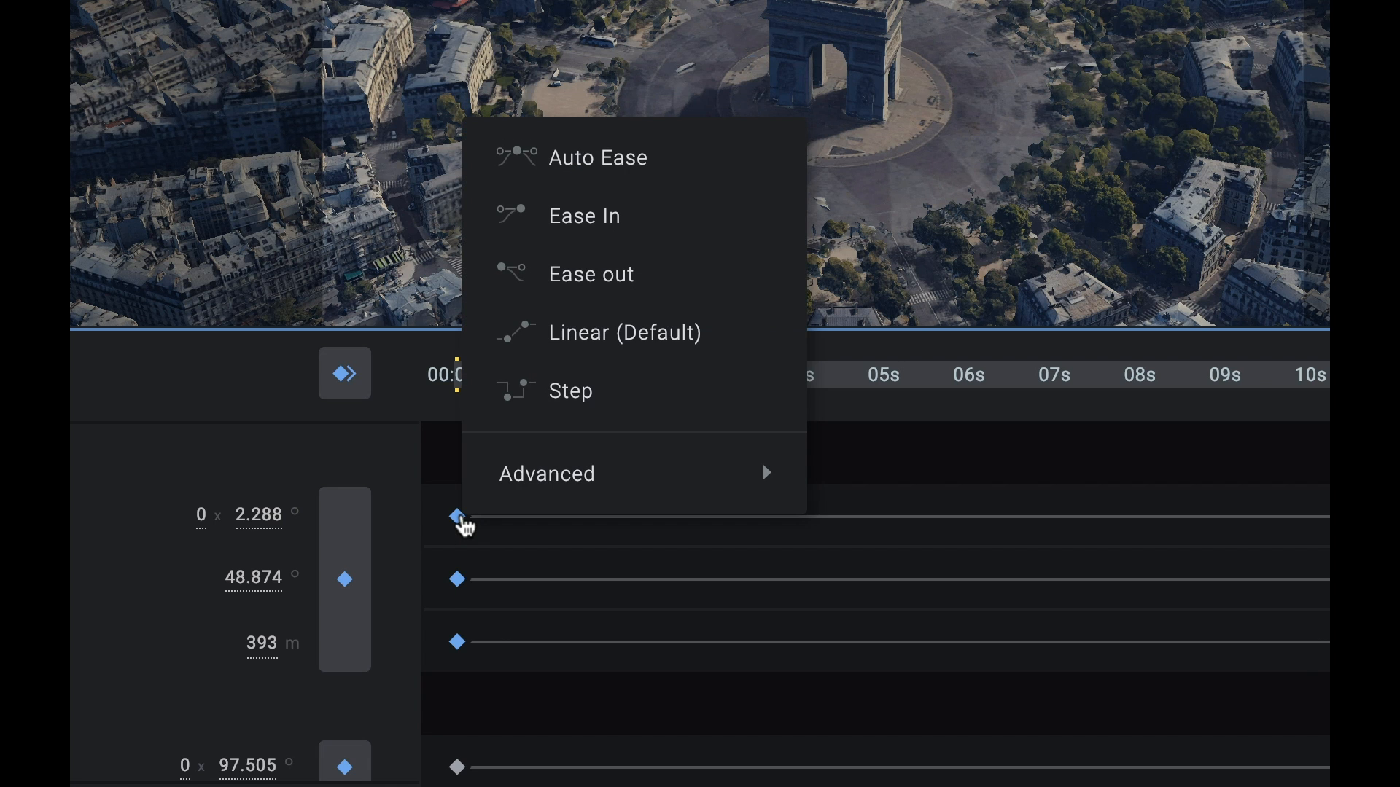
pyautogui.click(587, 284)
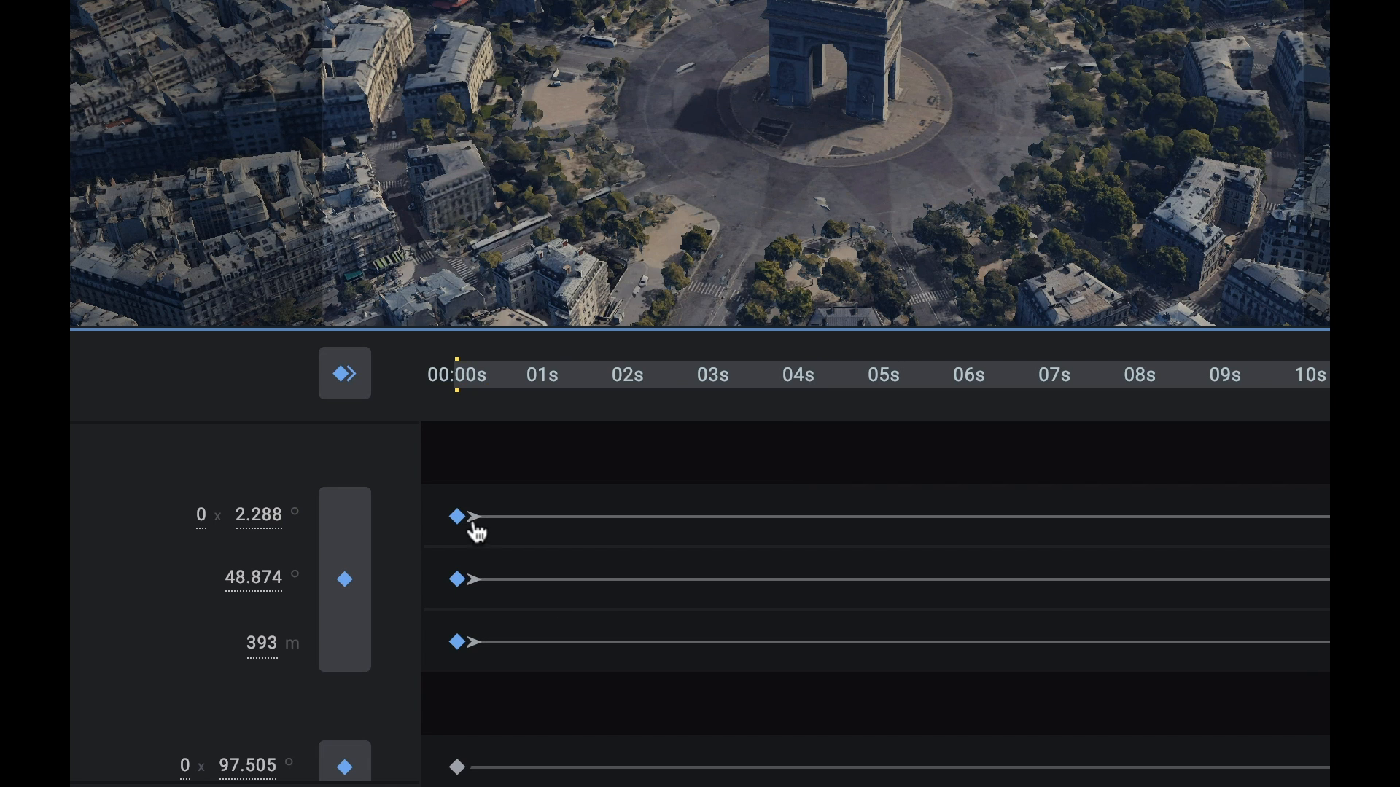
# - Apply Ease Out to the camera's pan and tilt keyframes at the start of the timeline
pyautogui.scroll(-3, 549, 719)
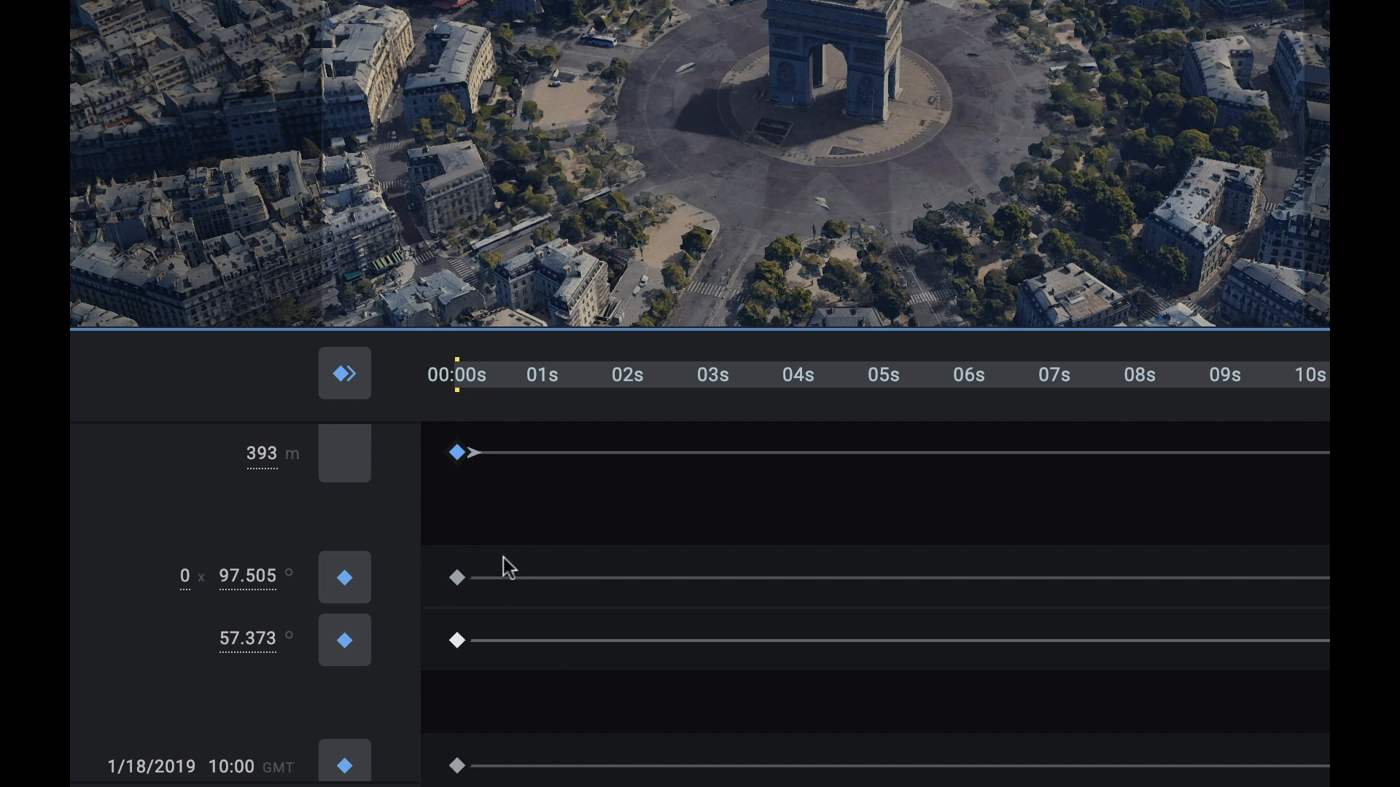
pyautogui.moveTo(445, 656); pyautogui.dragTo(446, 667)
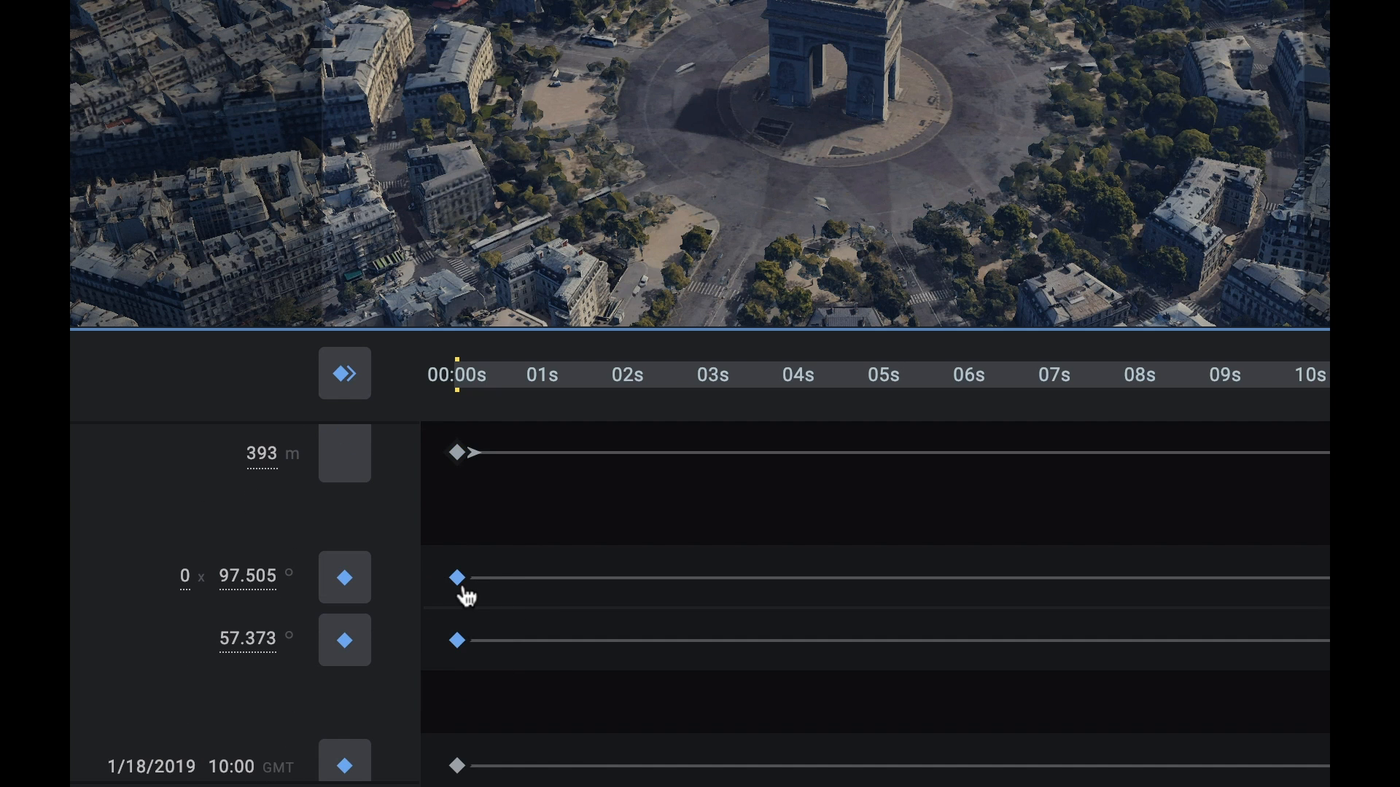
pyautogui.rightClick(465, 589)
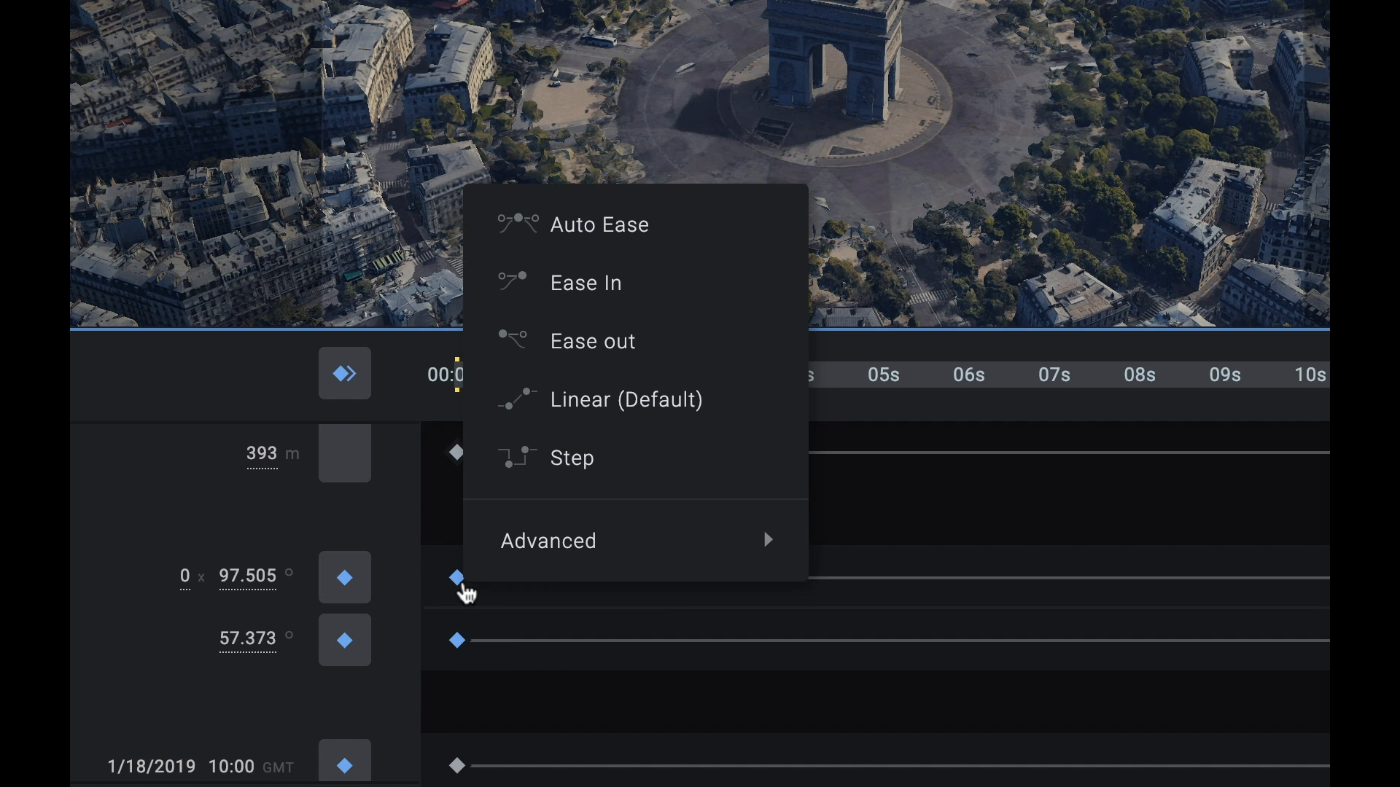
pyautogui.click(592, 343)
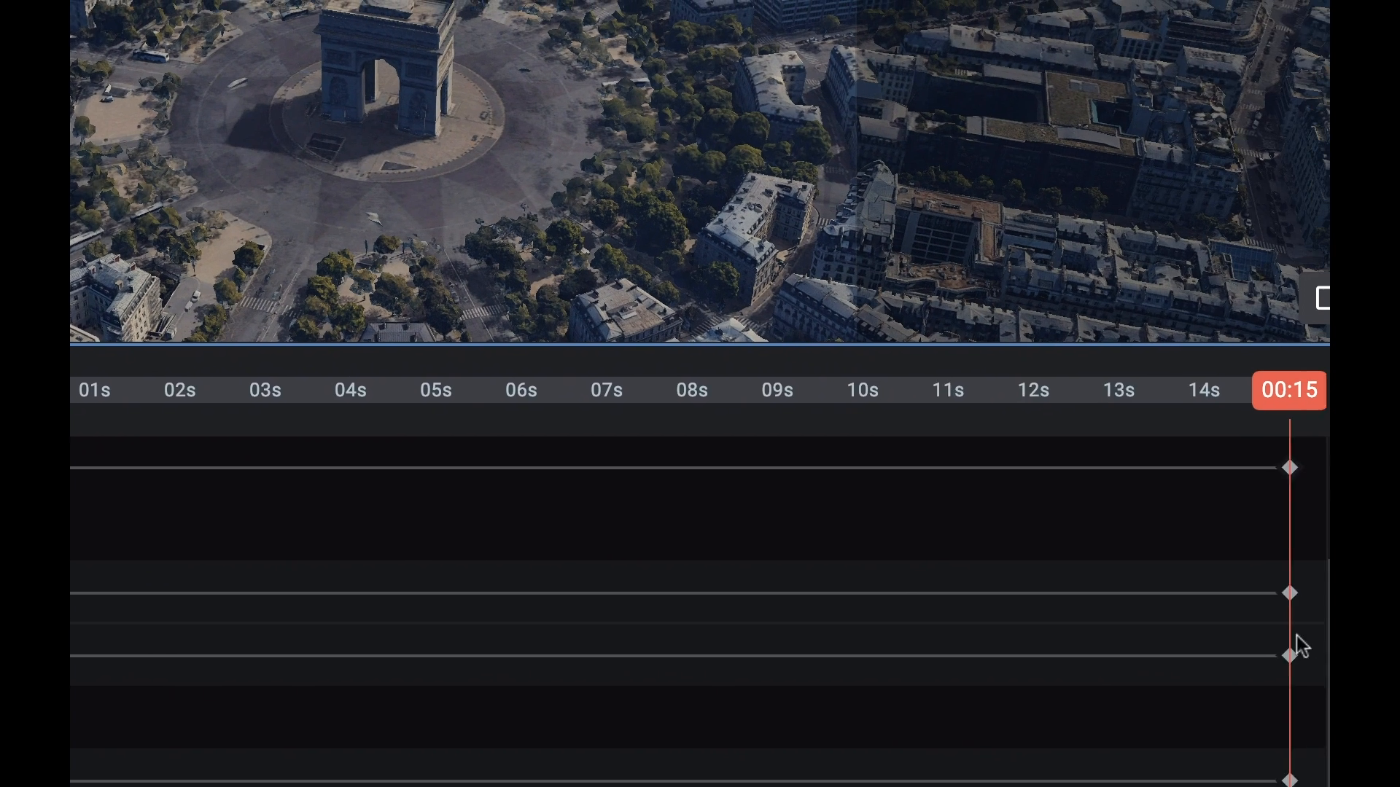
# - Apply Ease In to all camera position and rotation keyframes at the 15-second mark
pyautogui.moveTo(1172, 711); pyautogui.dragTo(1240, 361)
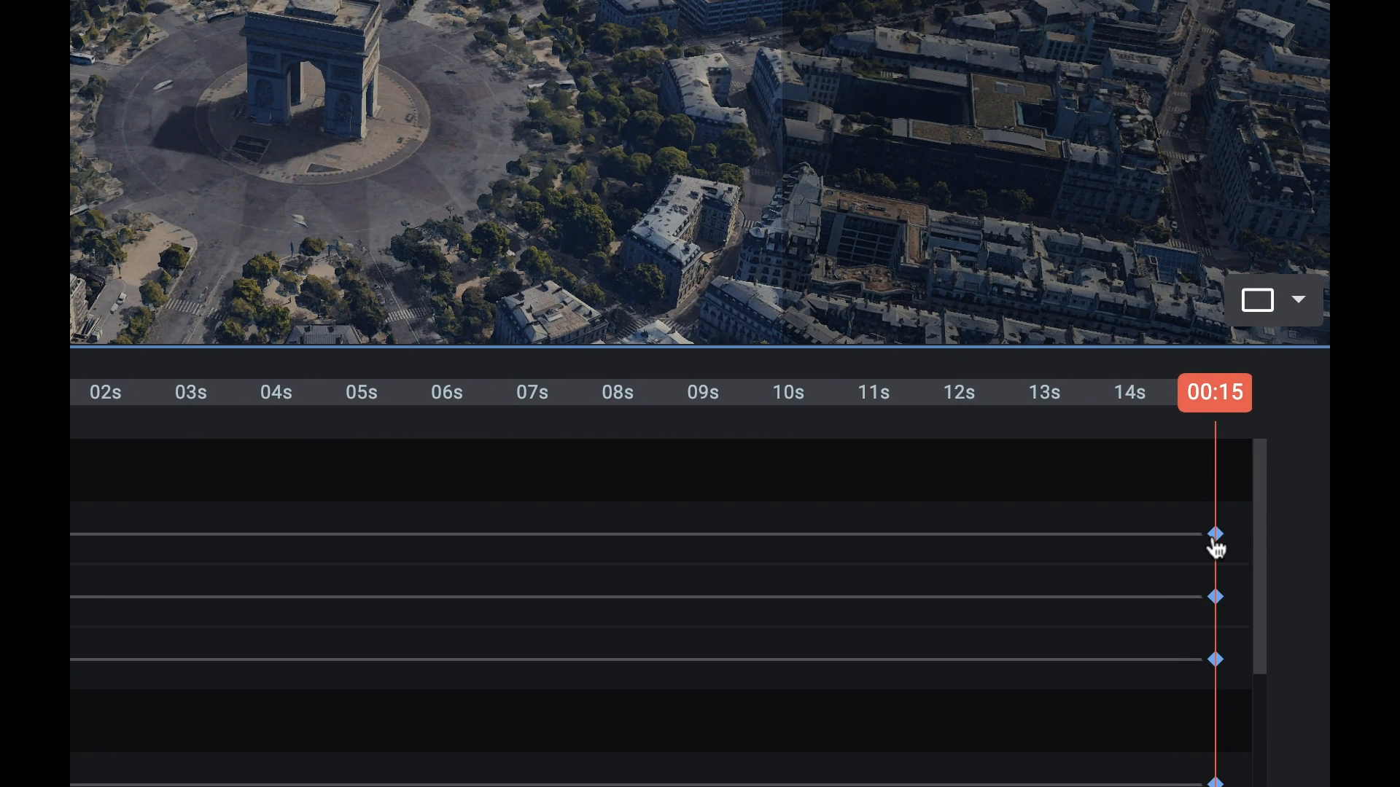
pyautogui.rightClick(1217, 541)
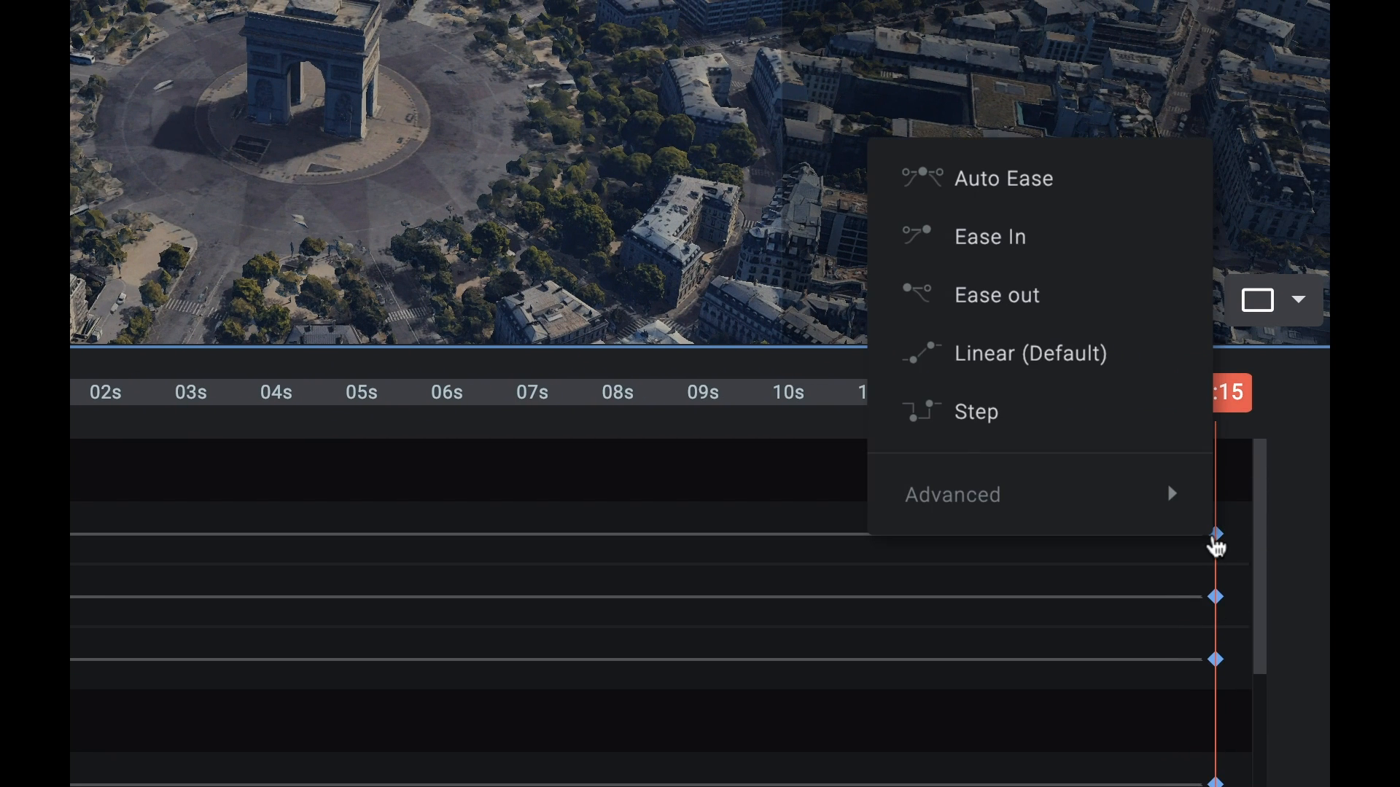
pyautogui.click(1004, 239)
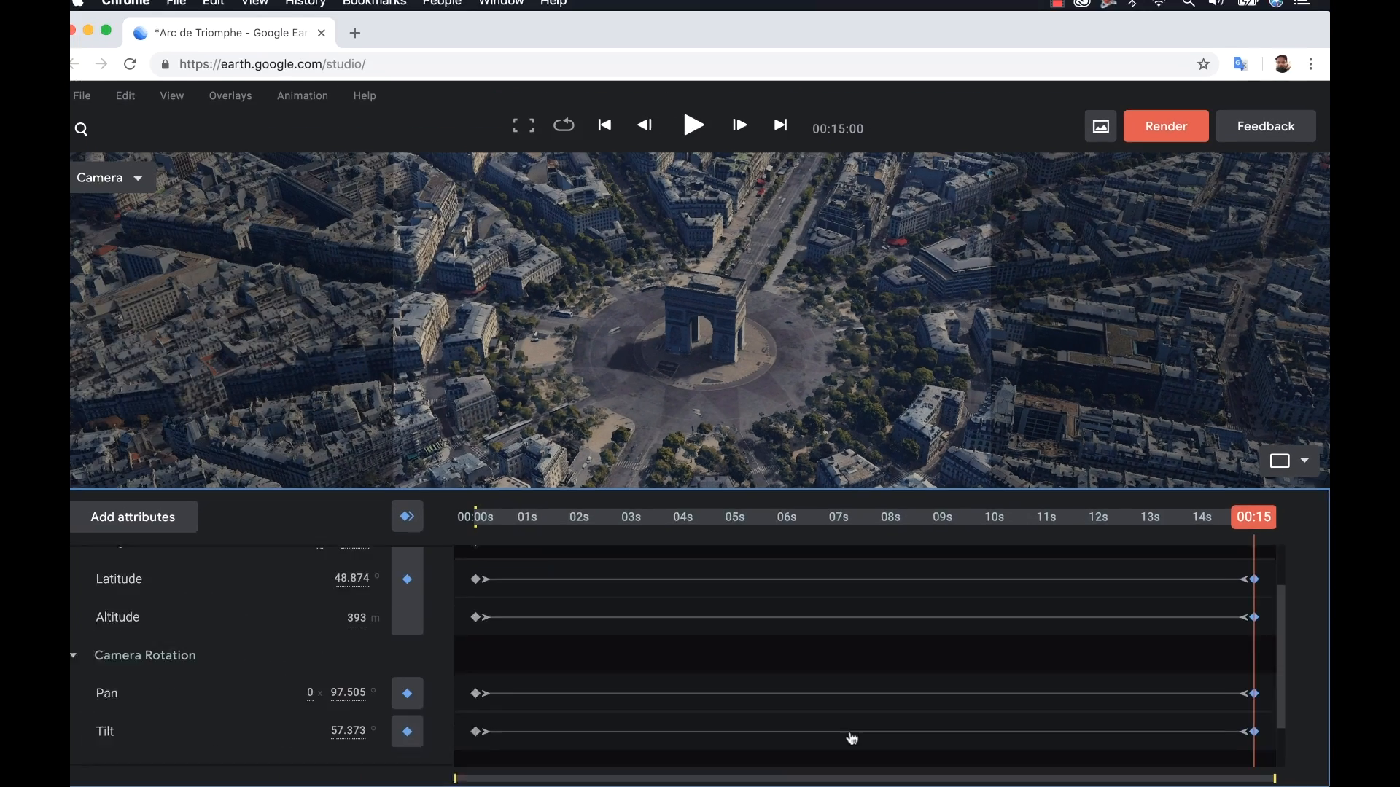
pyautogui.scroll(-3, 645, 736)
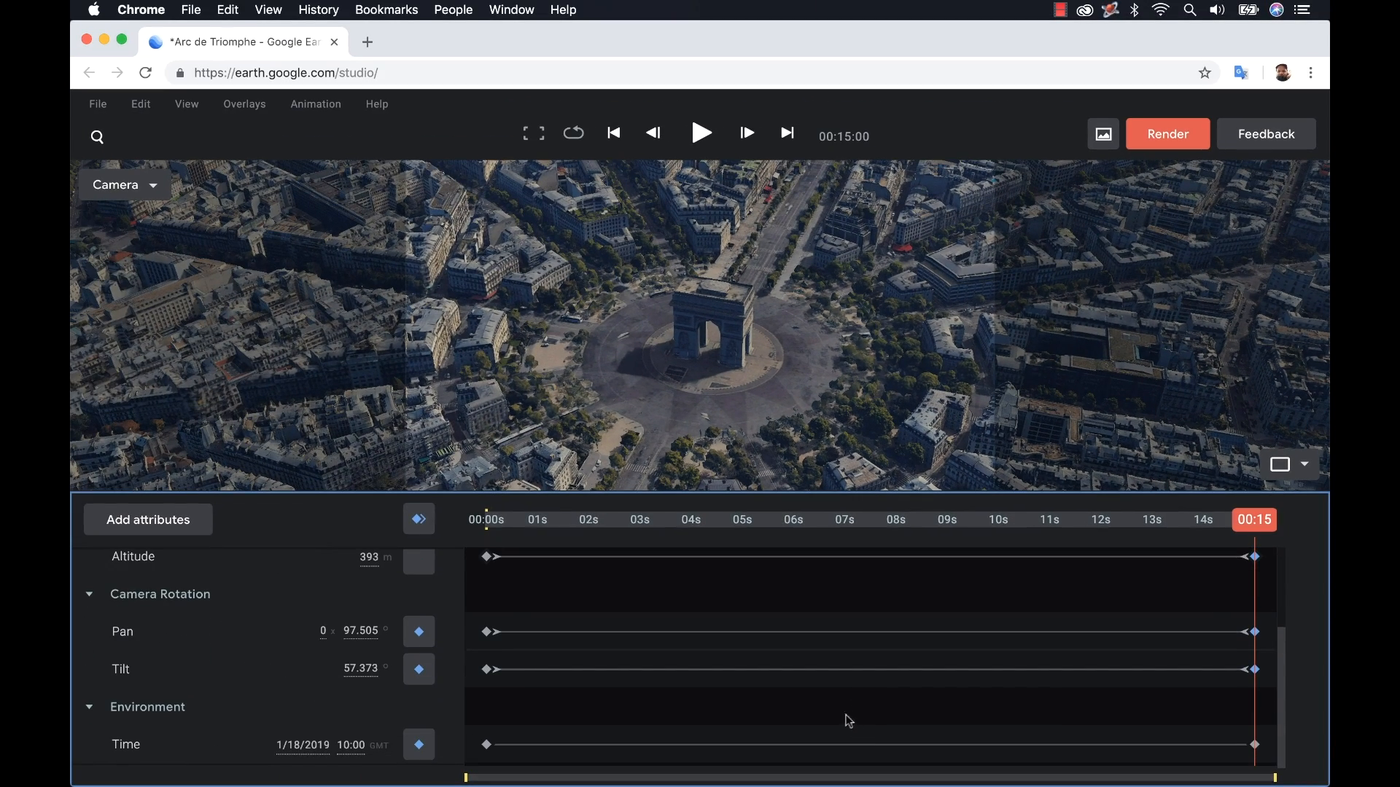
pyautogui.scroll(3, 846, 713)
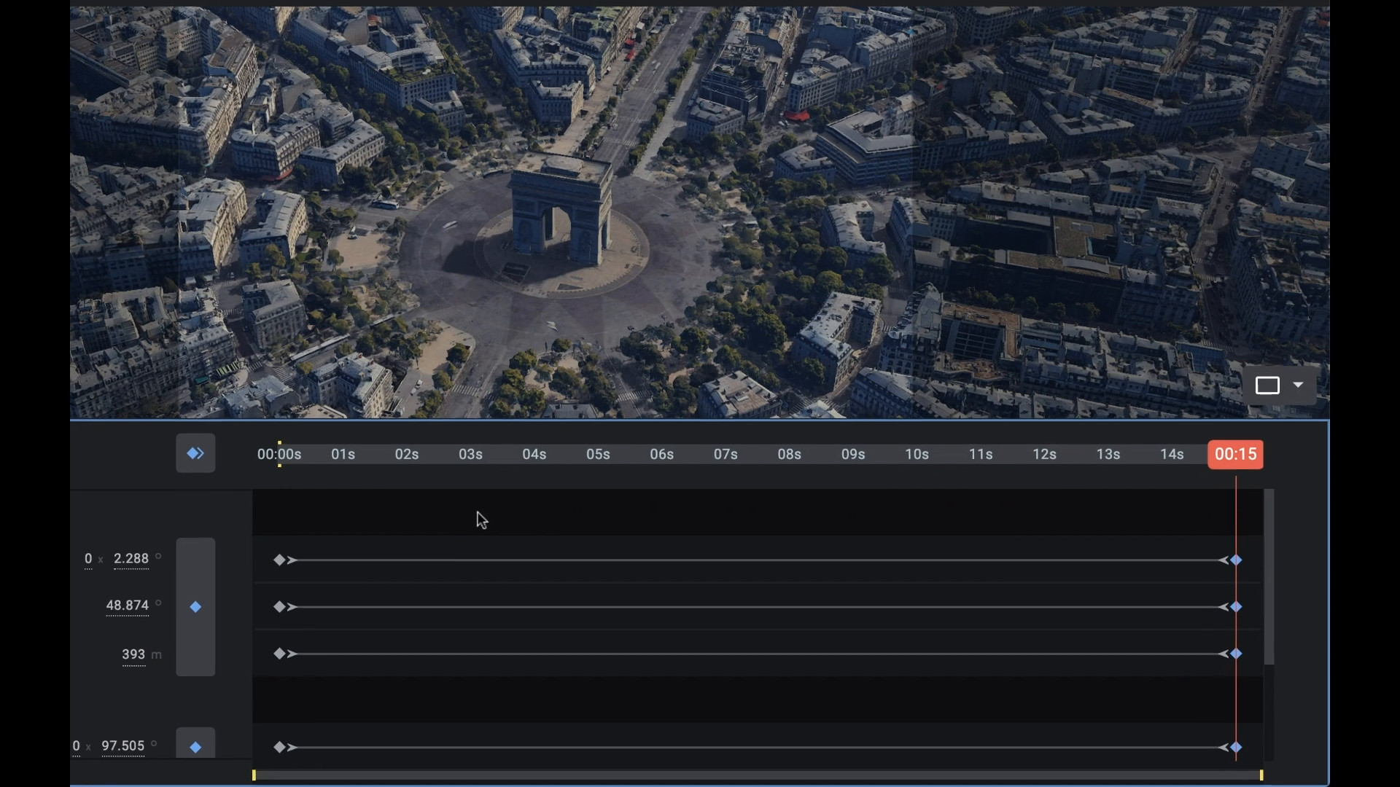
# - Switch the timeline to the value graph and display the longitude curve
pyautogui.rightClick(646, 564)
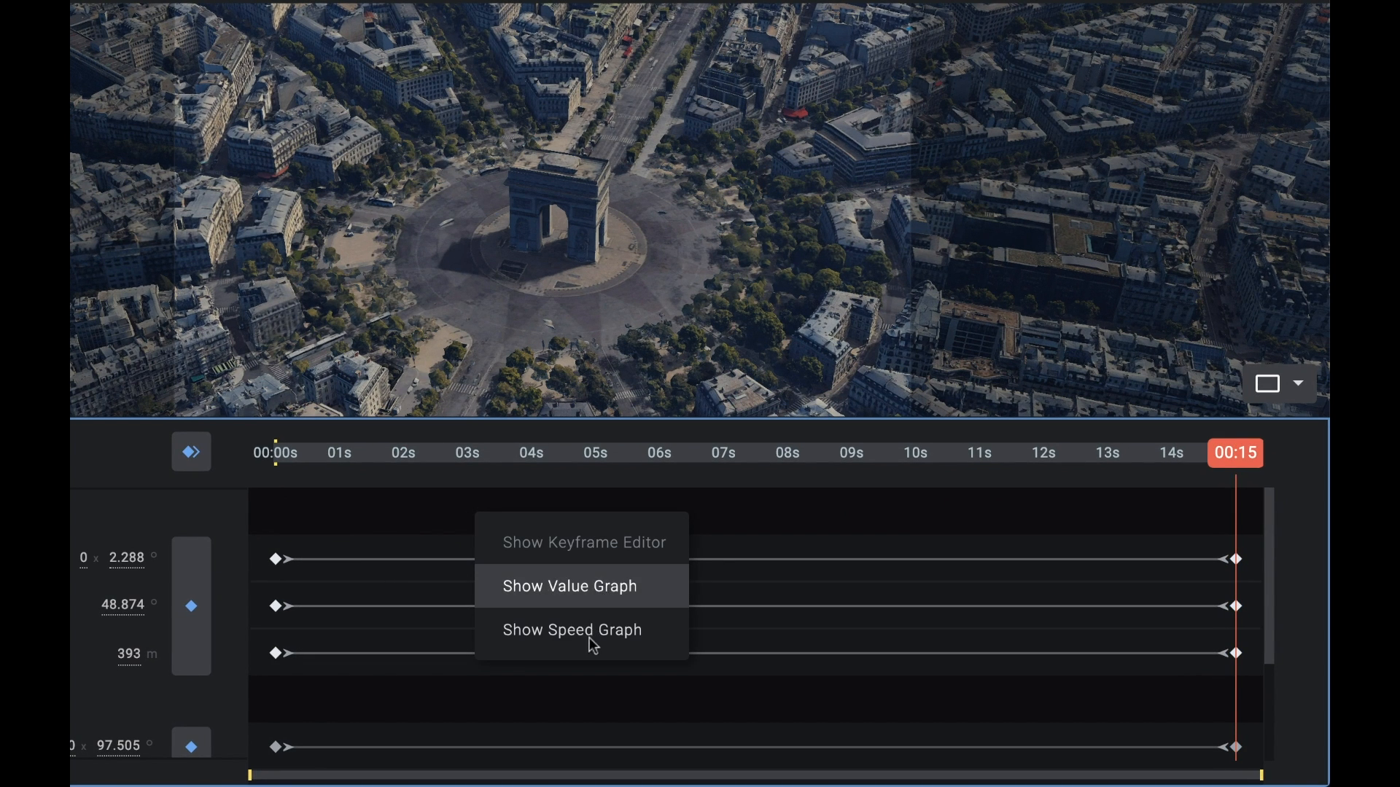
pyautogui.click(587, 593)
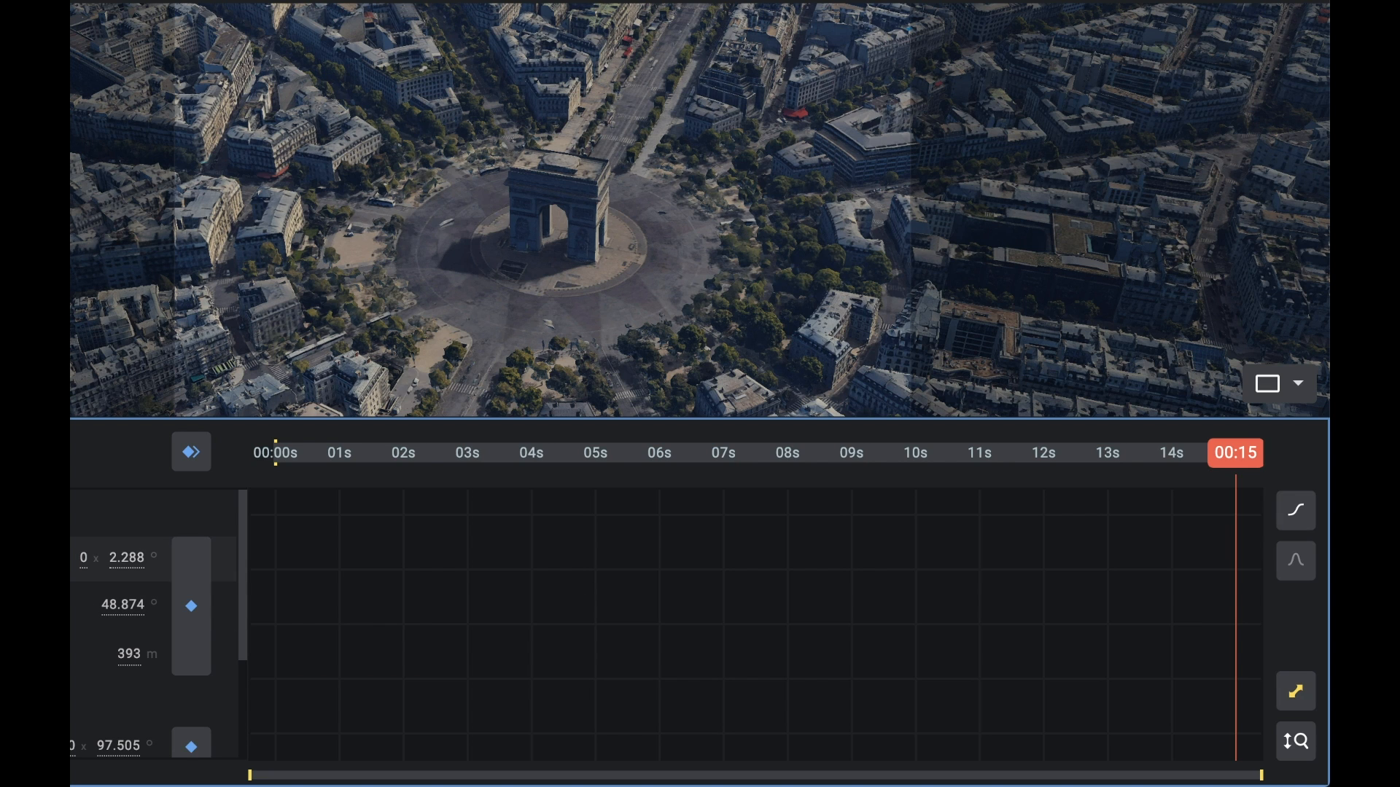
pyautogui.click(73, 560)
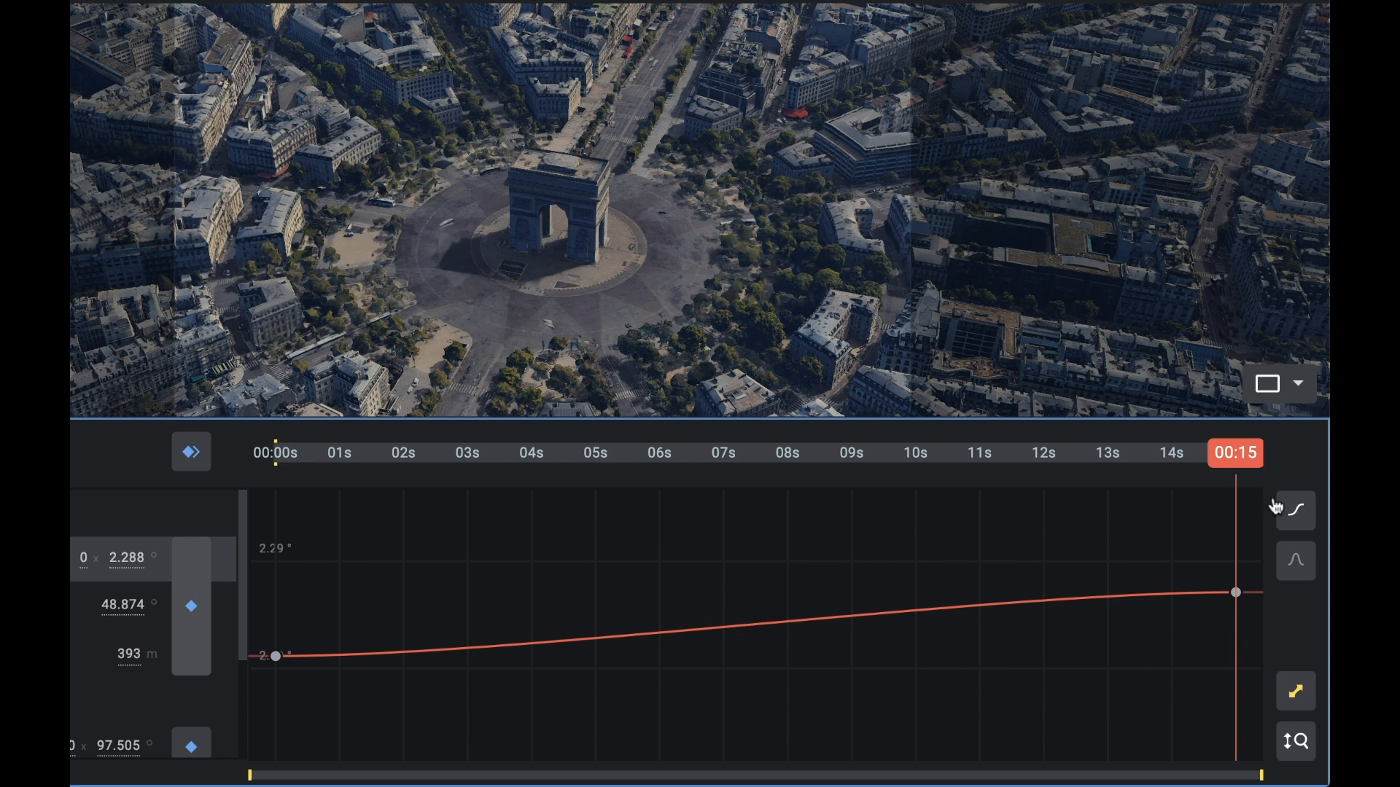
# - Adjust the starting ease handle to about 2 seconds in the longitude speed graph, and return to the keyframe editor
pyautogui.rightClick(373, 582)
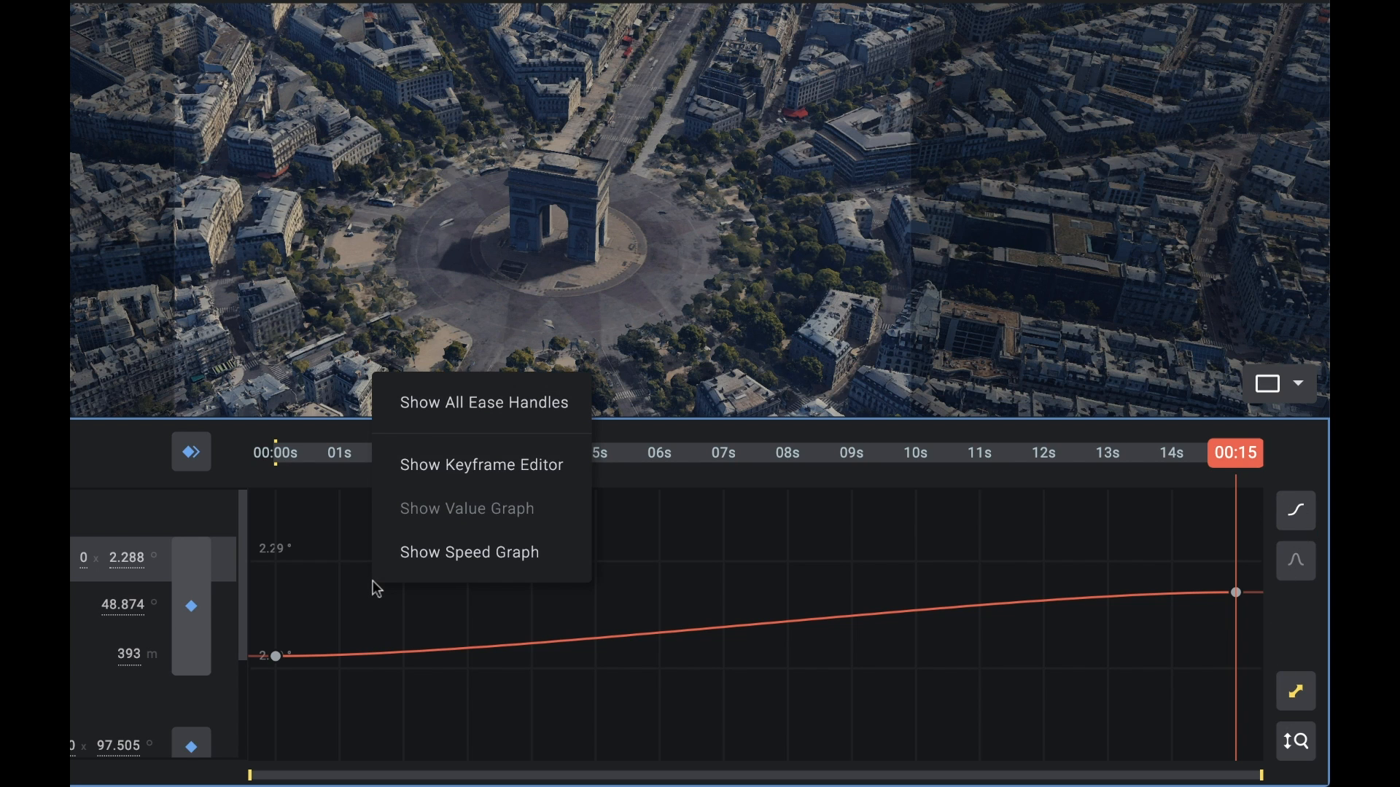
pyautogui.click(470, 555)
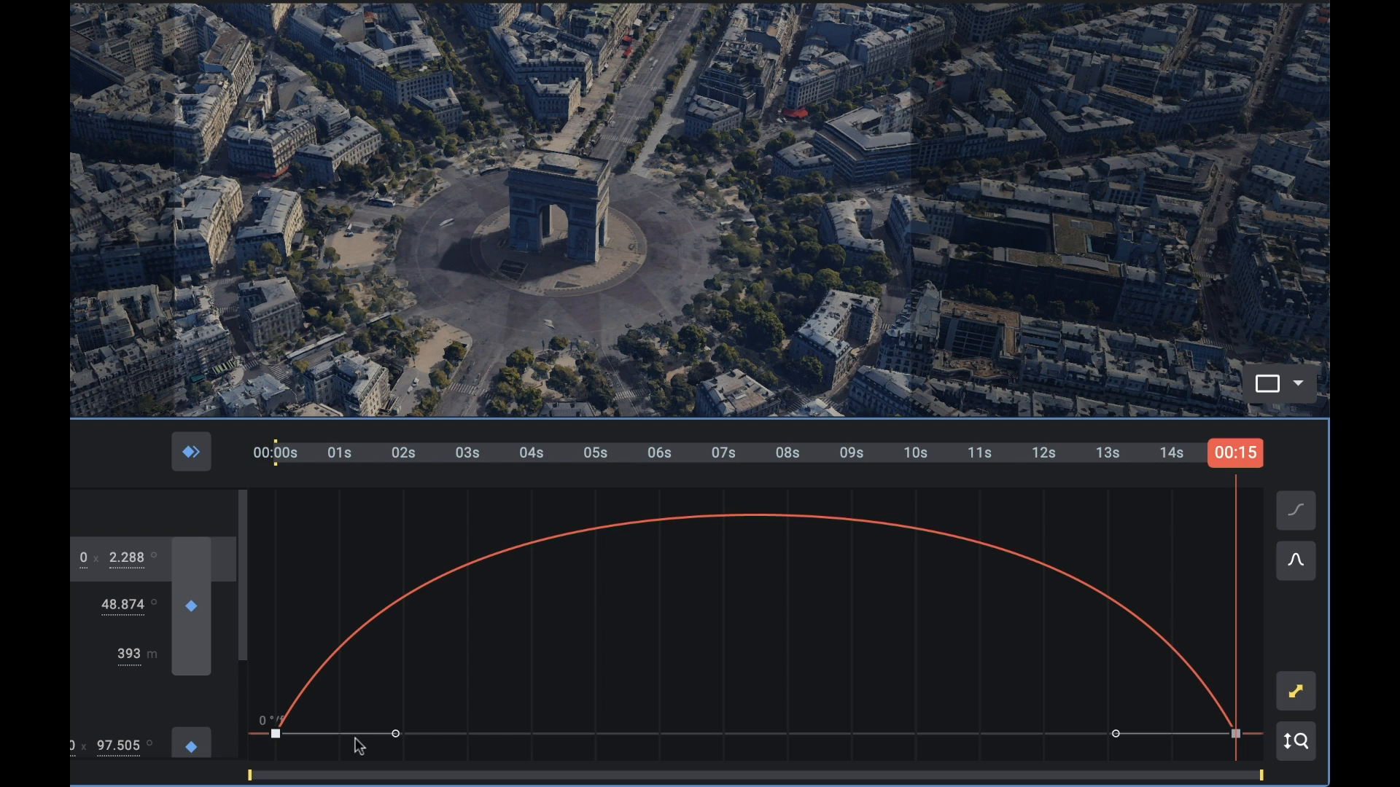
pyautogui.moveTo(442, 745)
pyautogui.mouseDown()
pyautogui.moveTo(576, 747)
pyautogui.moveTo(416, 746)
pyautogui.mouseUp()
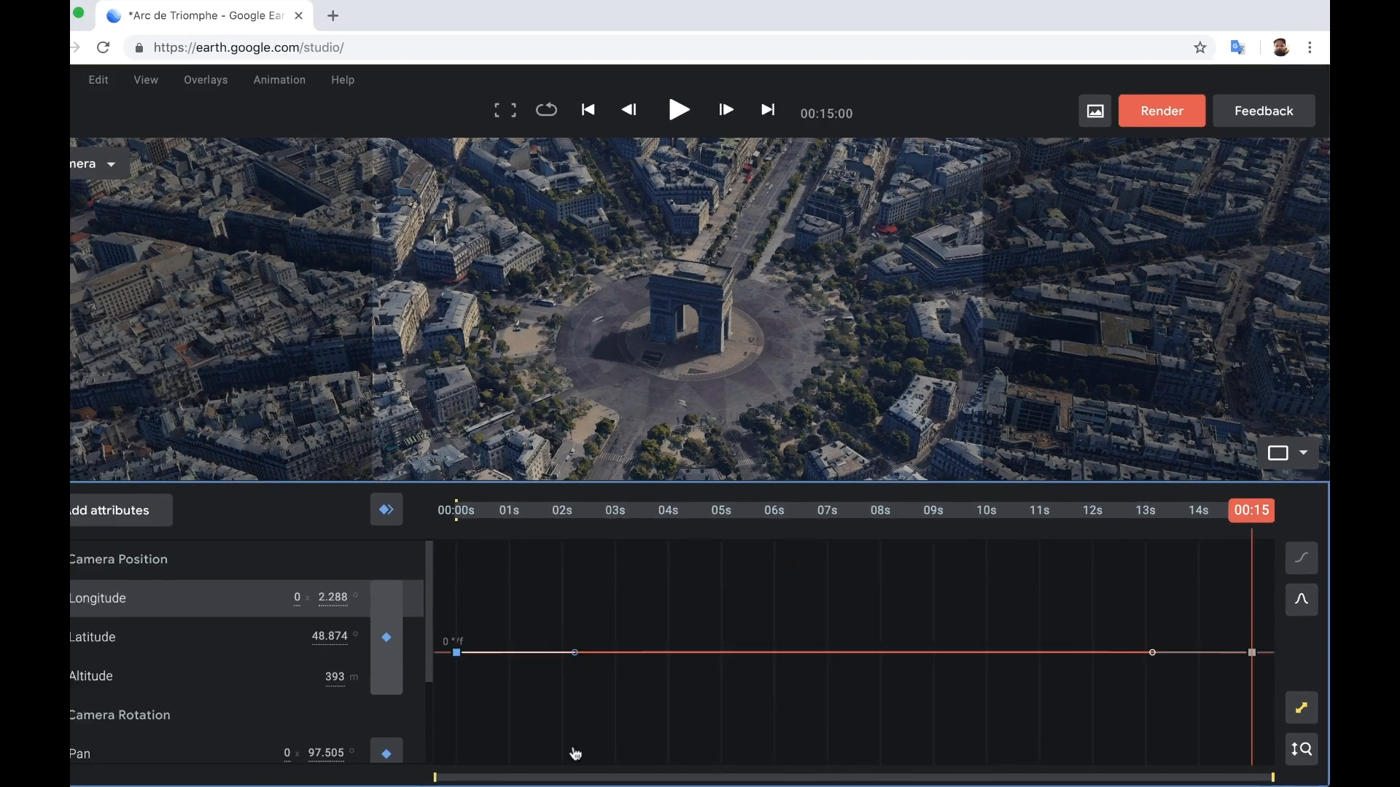
pyautogui.rightClick(387, 546)
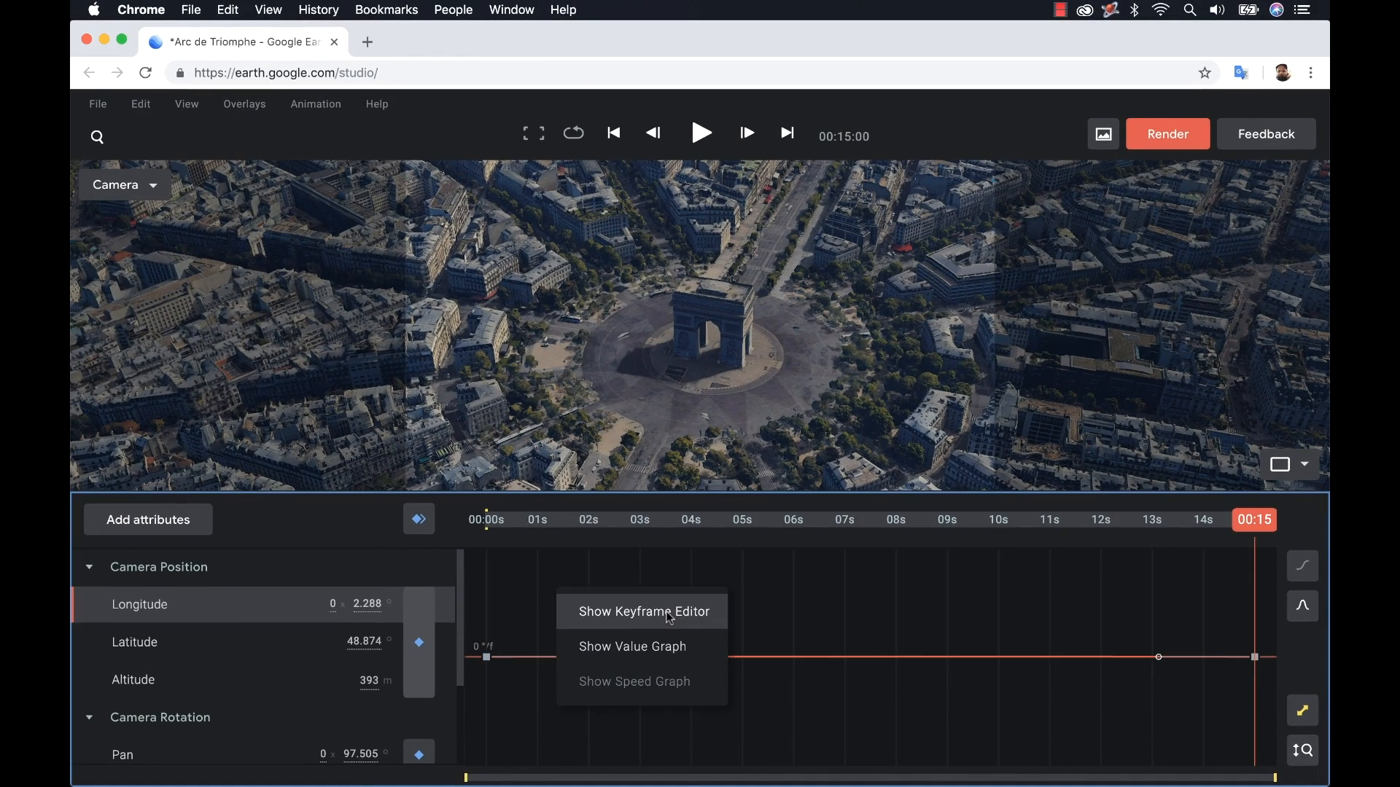
pyautogui.click(670, 616)
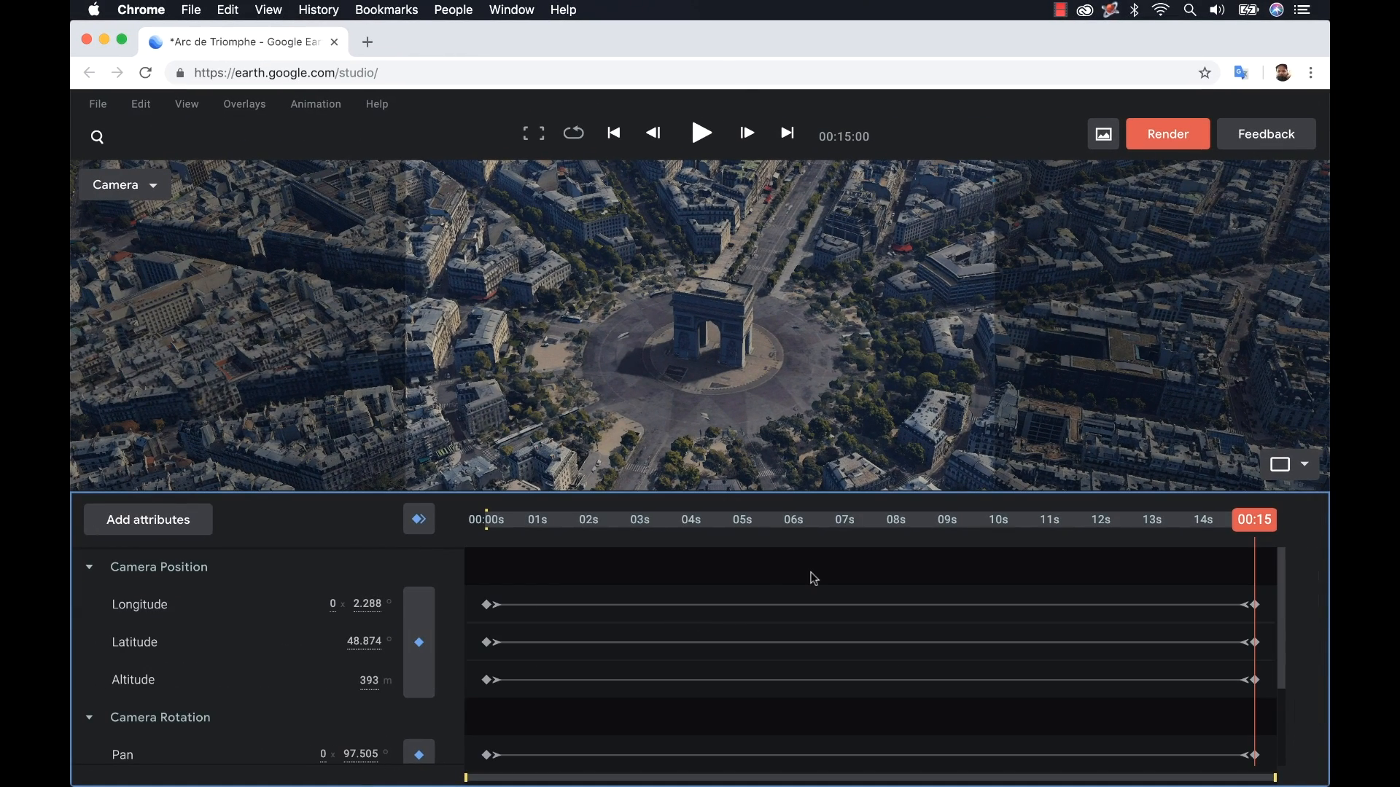
# - Scrub the animation to 00:06:20 and open its render settings
pyautogui.moveTo(573, 519); pyautogui.dragTo(828, 544)
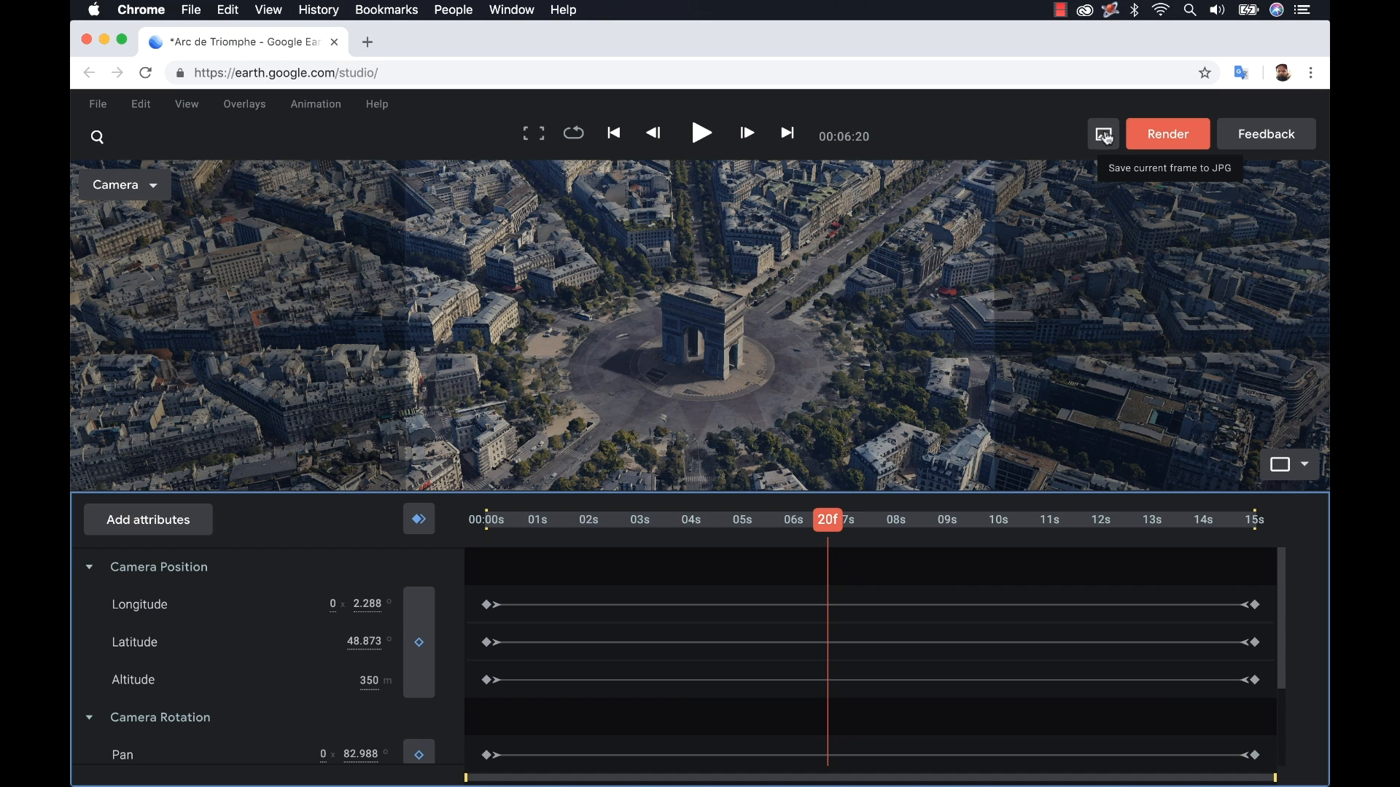
pyautogui.click(1169, 136)
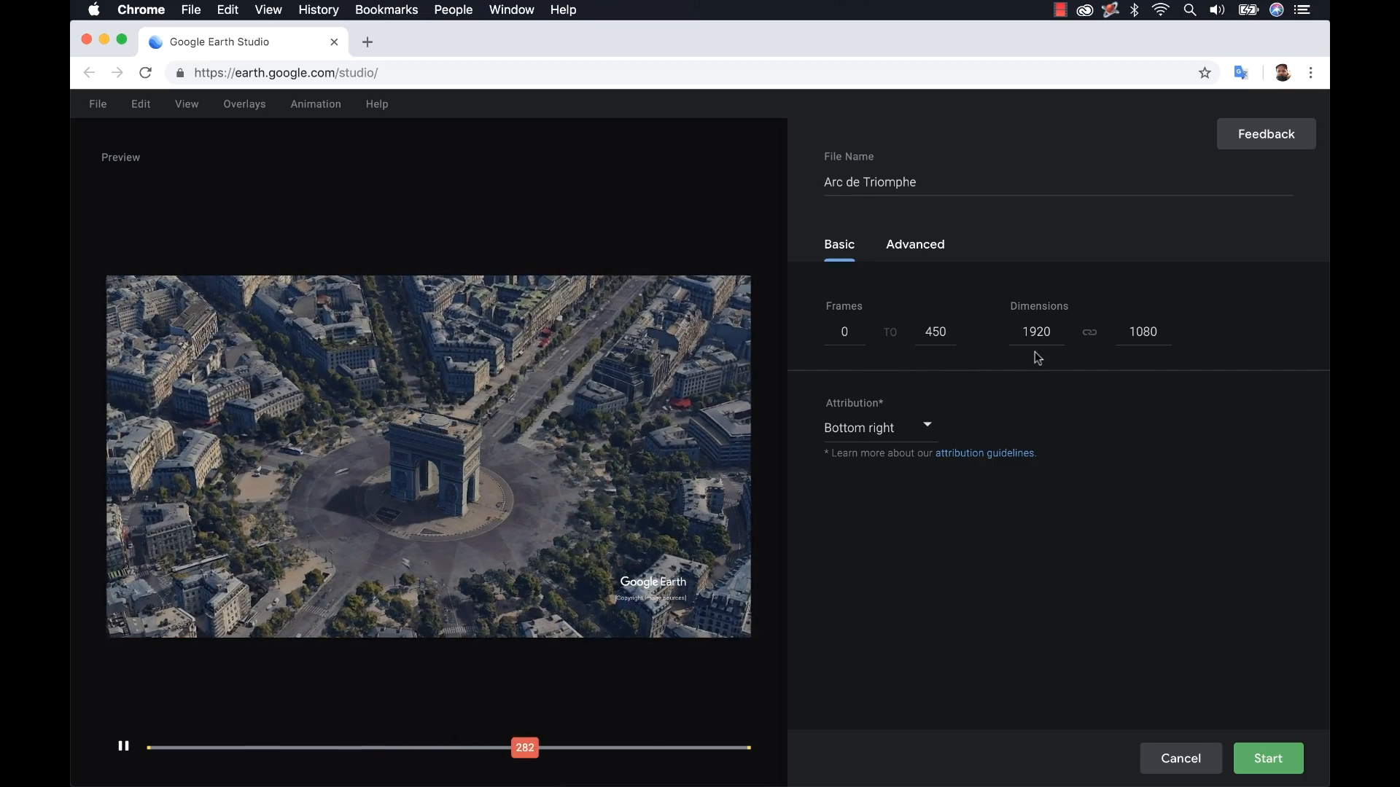
# - Examine the advanced render settings, including 3D tracking data export and the texture quality choices
pyautogui.click(920, 246)
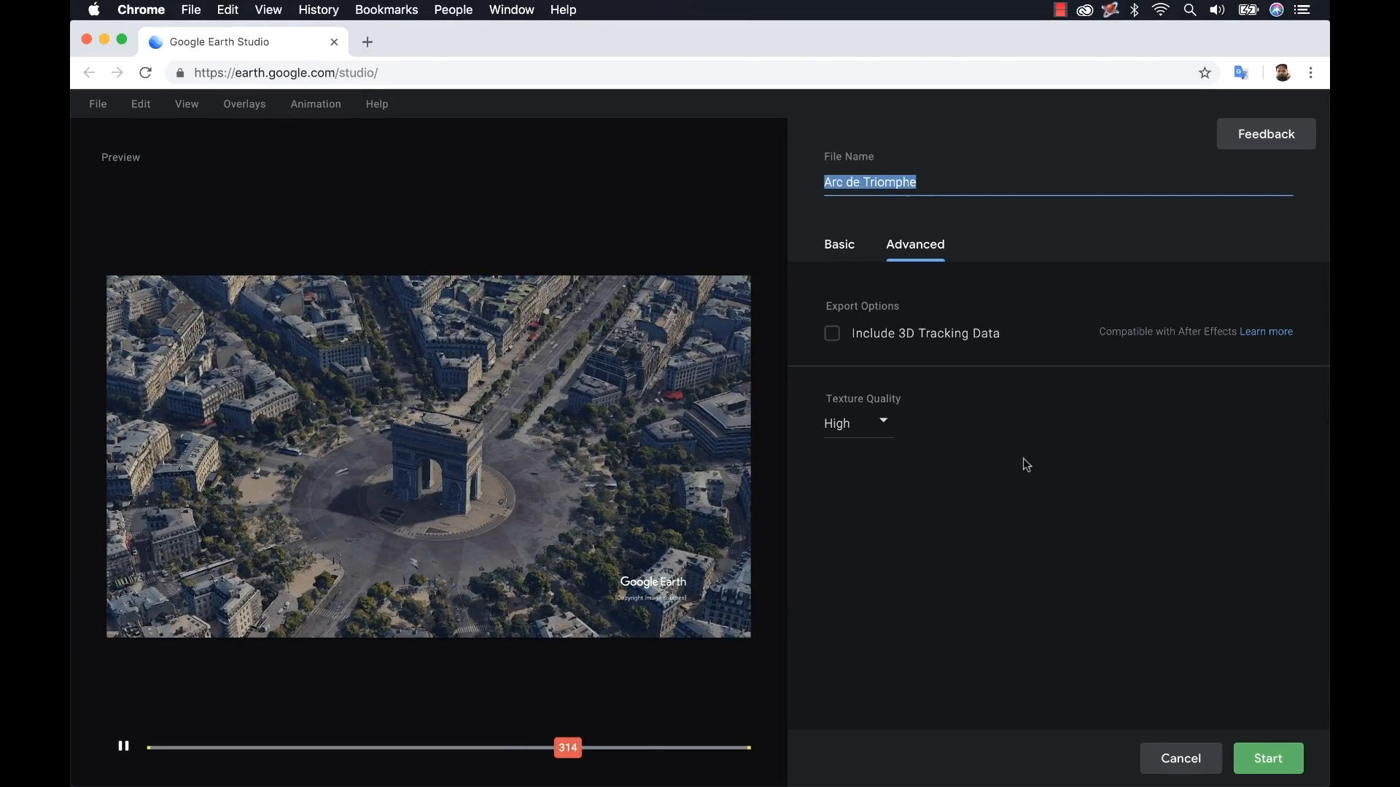
pyautogui.click(886, 431)
pyautogui.click(951, 434)
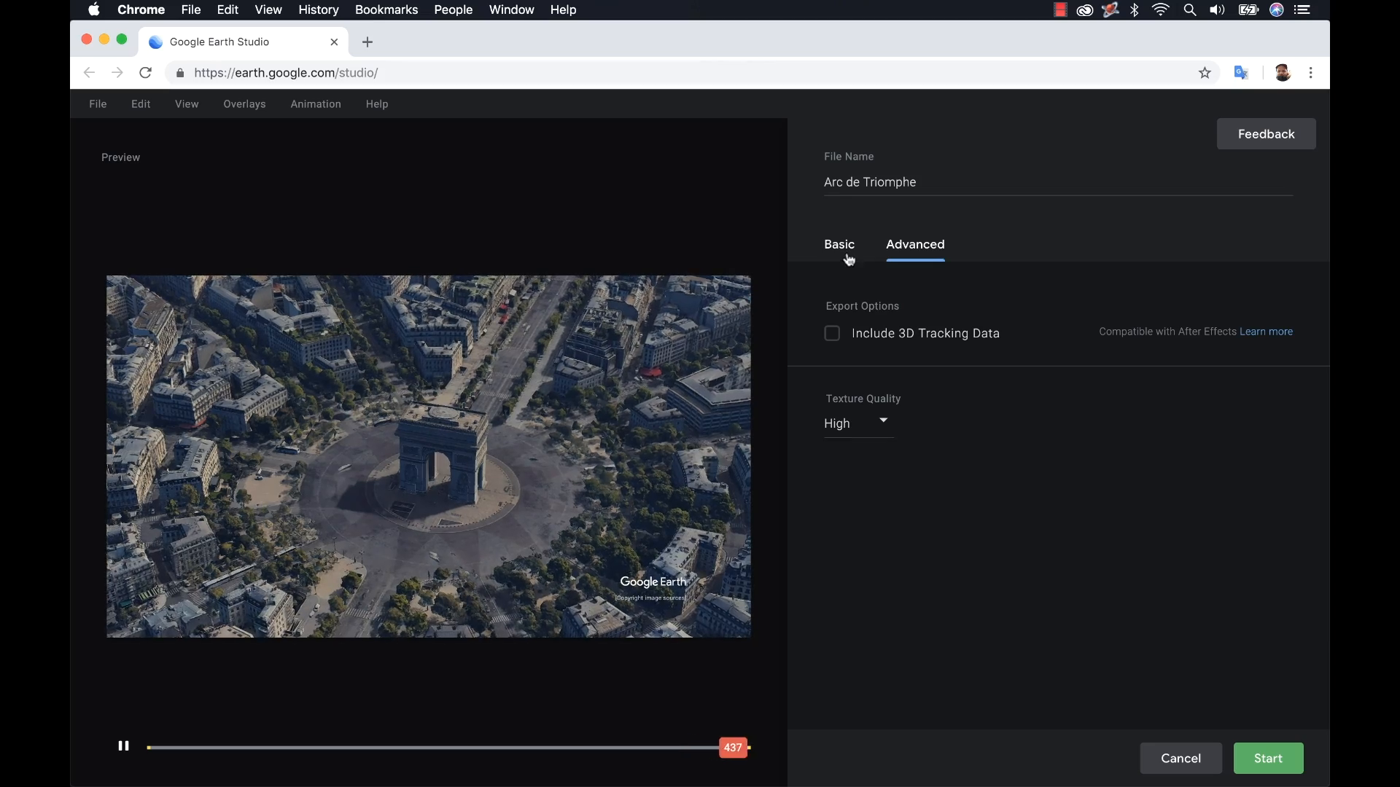
# - Examine the attribution placement choices in the basic render settings, leaving Bottom right selected
pyautogui.click(847, 255)
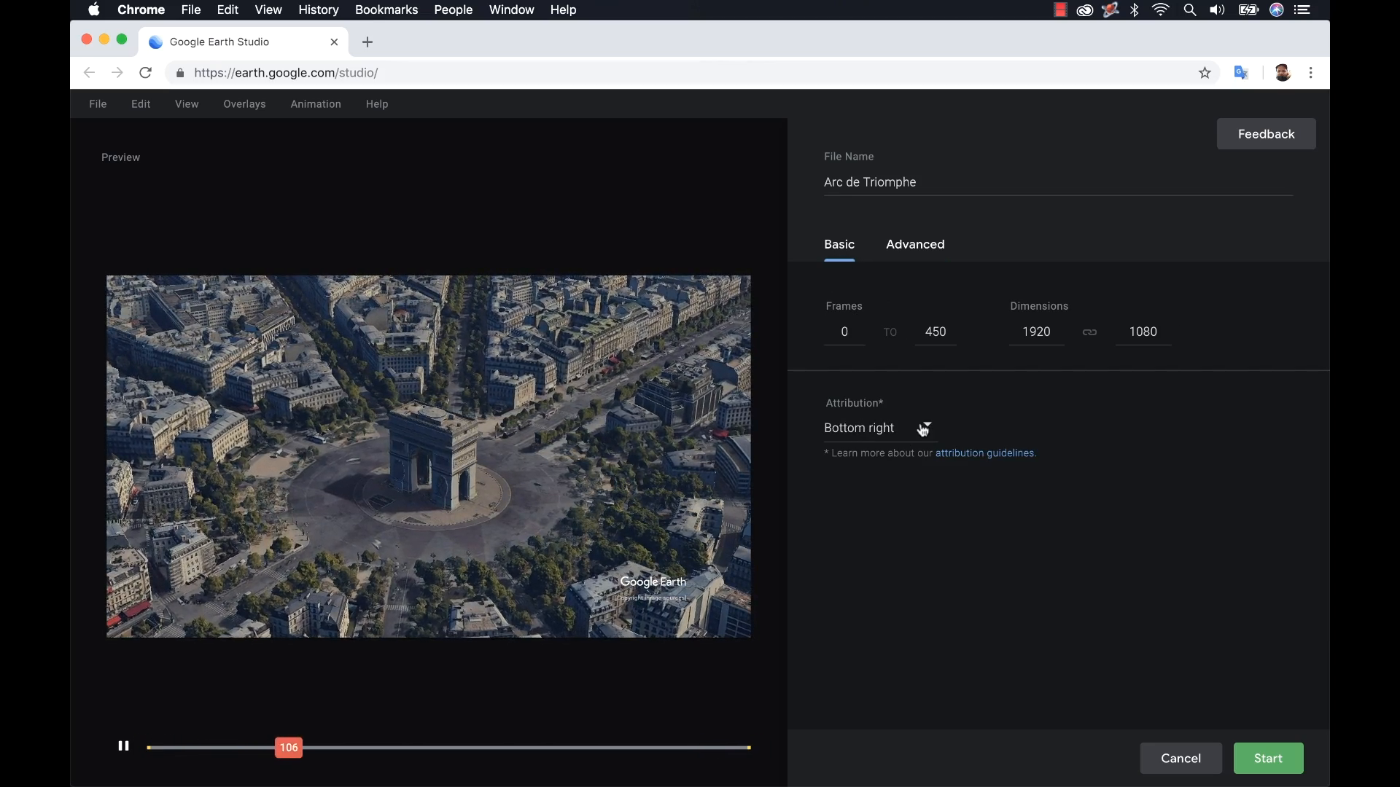
pyautogui.click(923, 429)
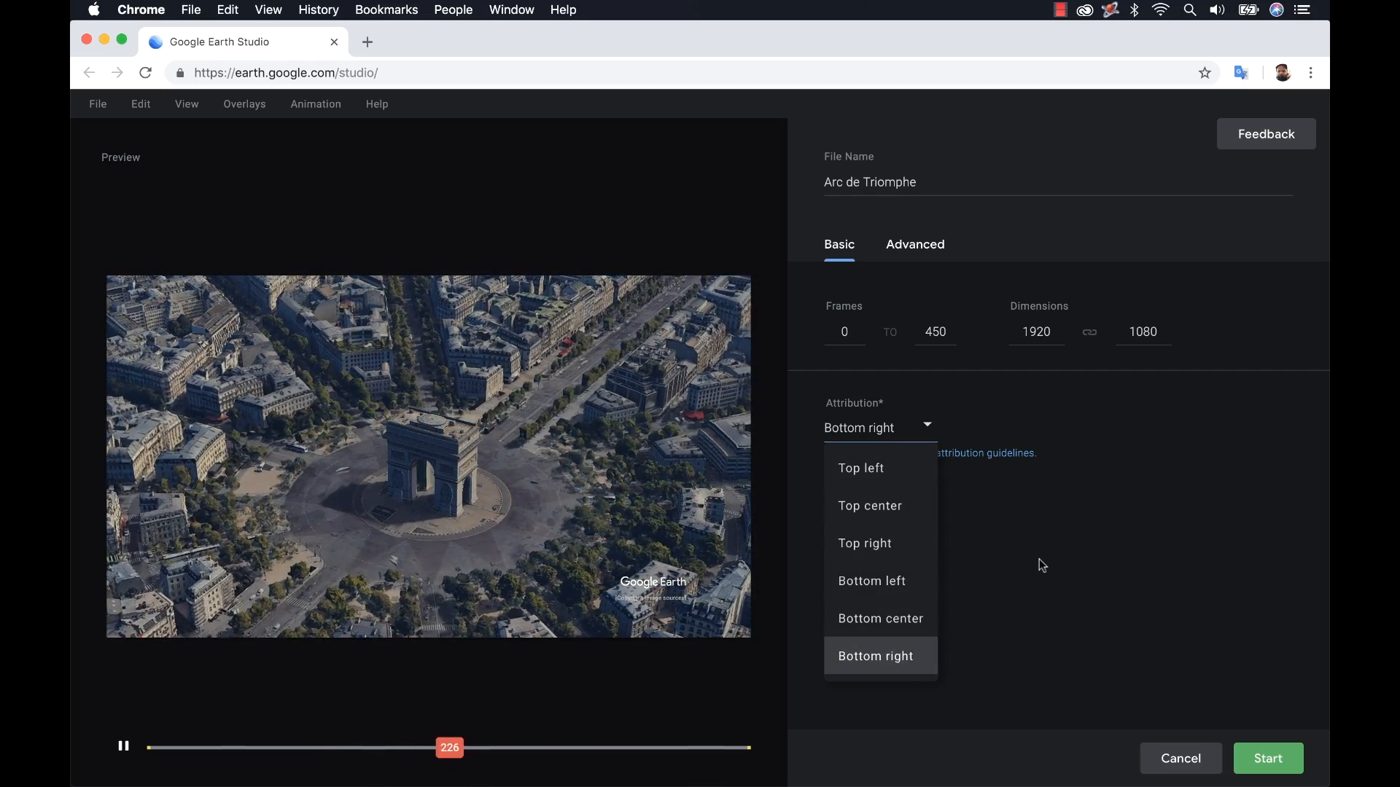
pyautogui.click(1041, 565)
pyautogui.click(924, 427)
pyautogui.click(926, 430)
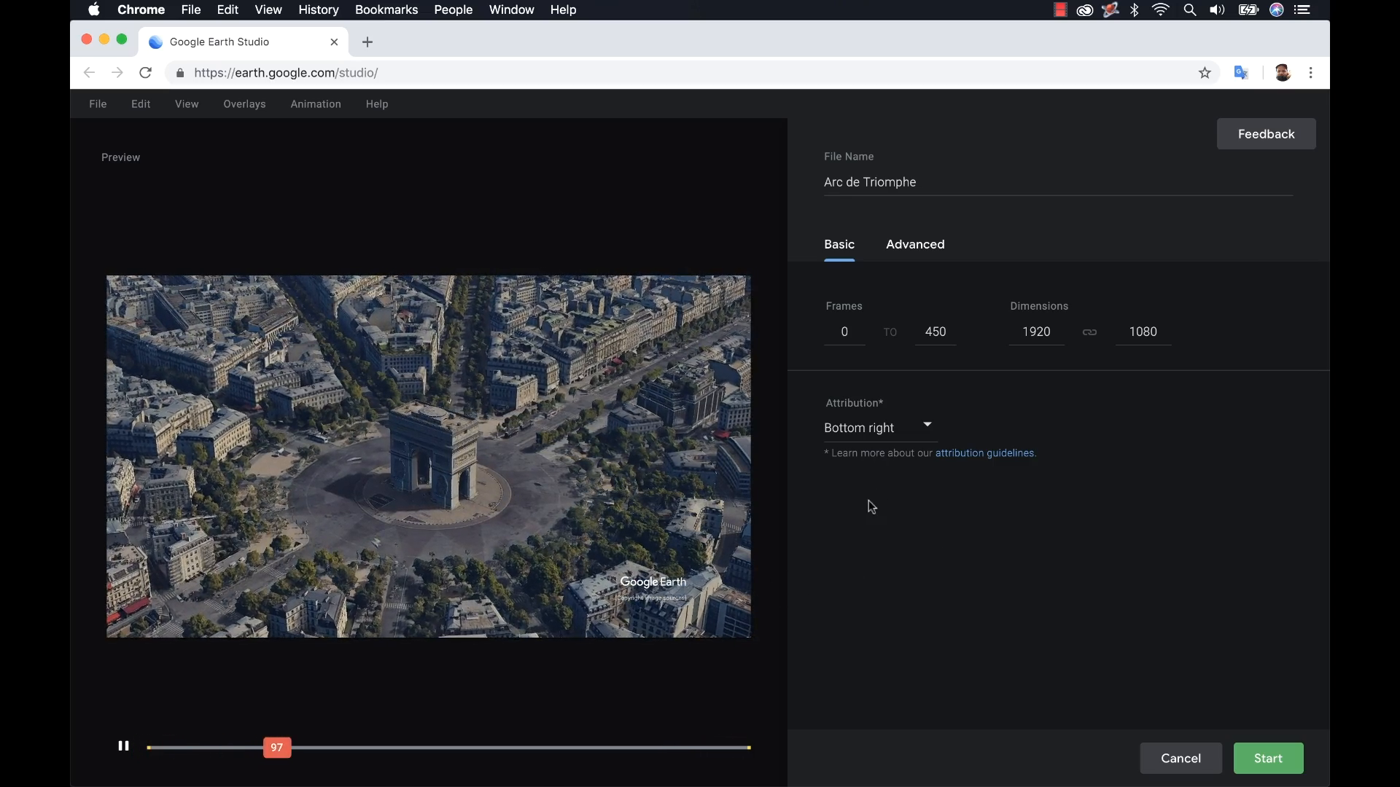
# - Start rendering Arc de Triomphe frames 0 to 450 at 1920 x 1080 and dismiss the browser's file storage permission request
pyautogui.click(1283, 759)
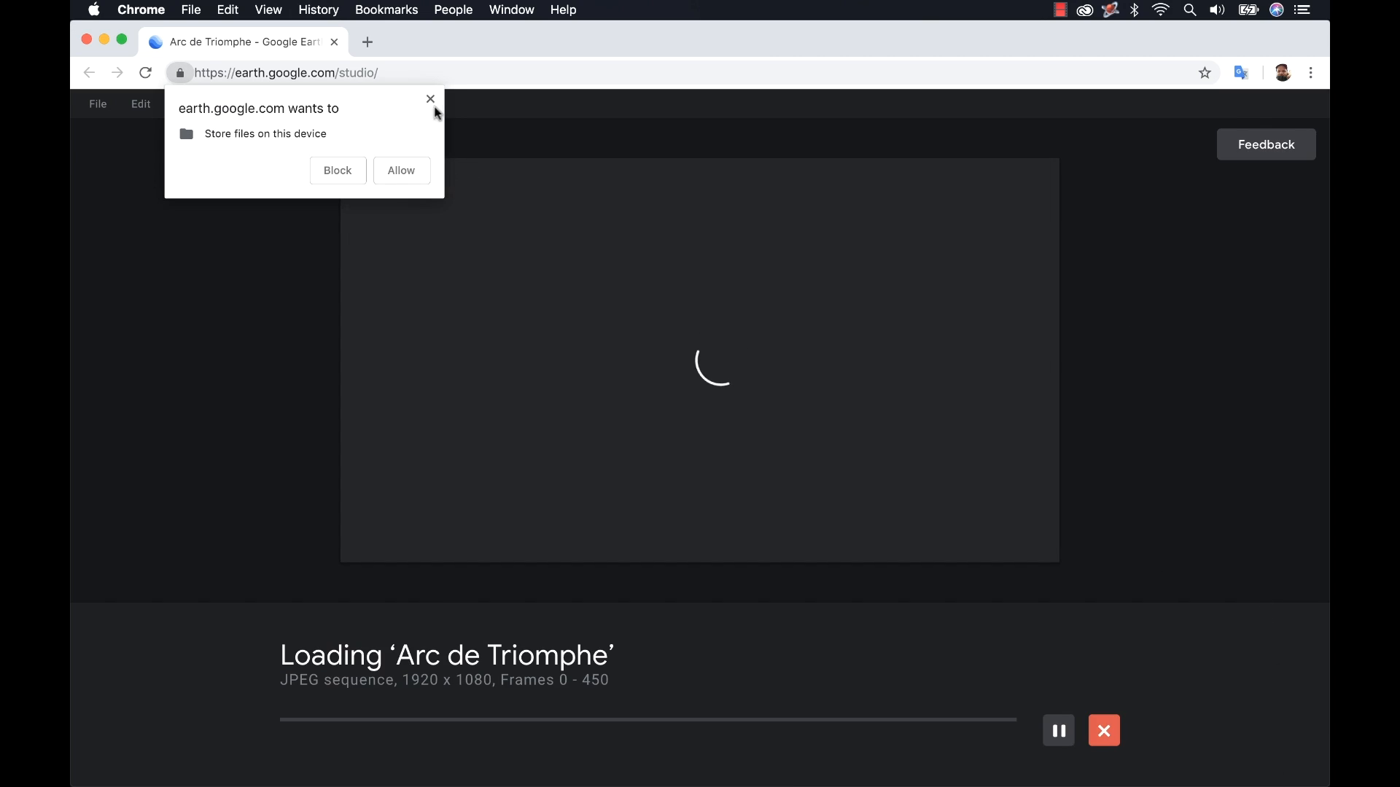
pyautogui.click(430, 100)
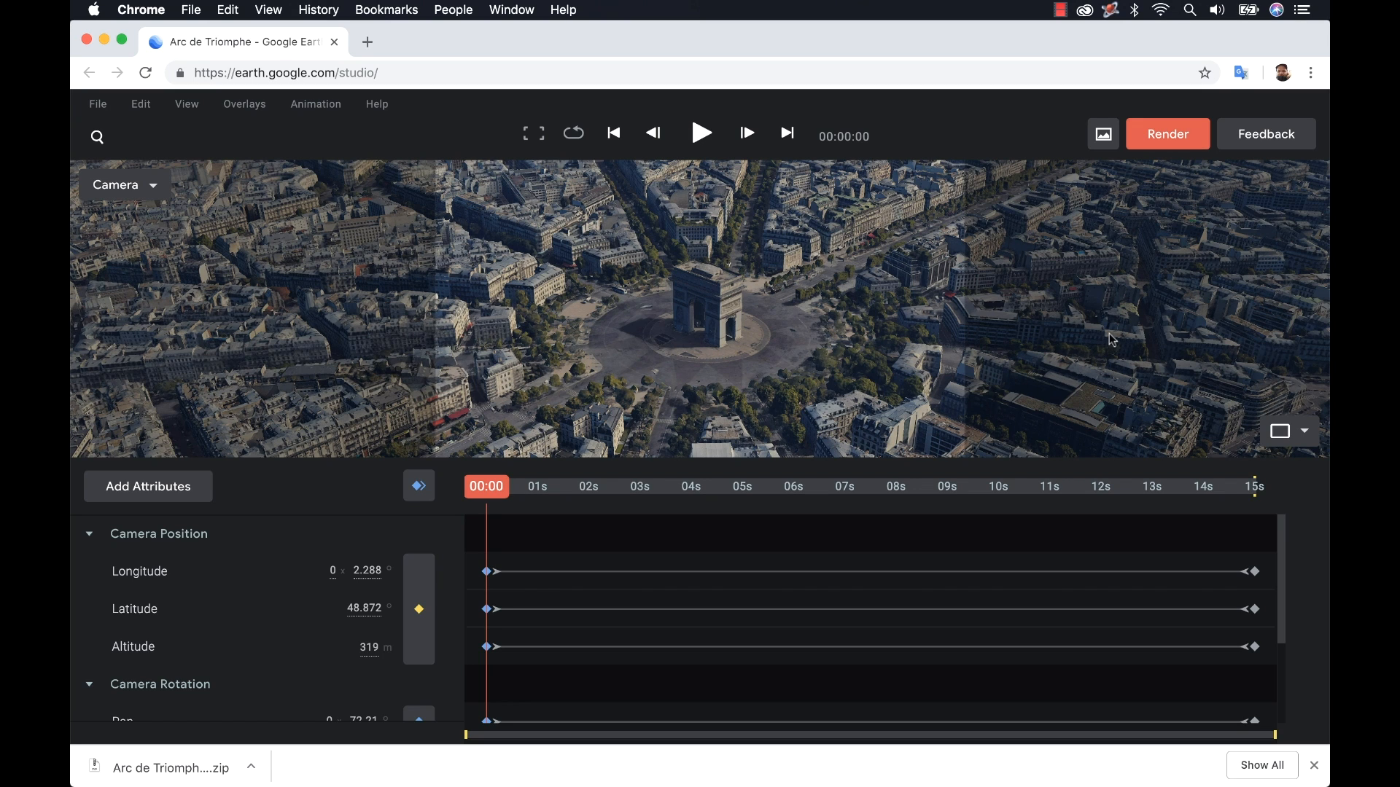
# - Switch to Finder and unzip both Arc de Triomphe.zip and Arc de Triomphe (1).zip in Downloads
pyautogui.press('super+Tab')
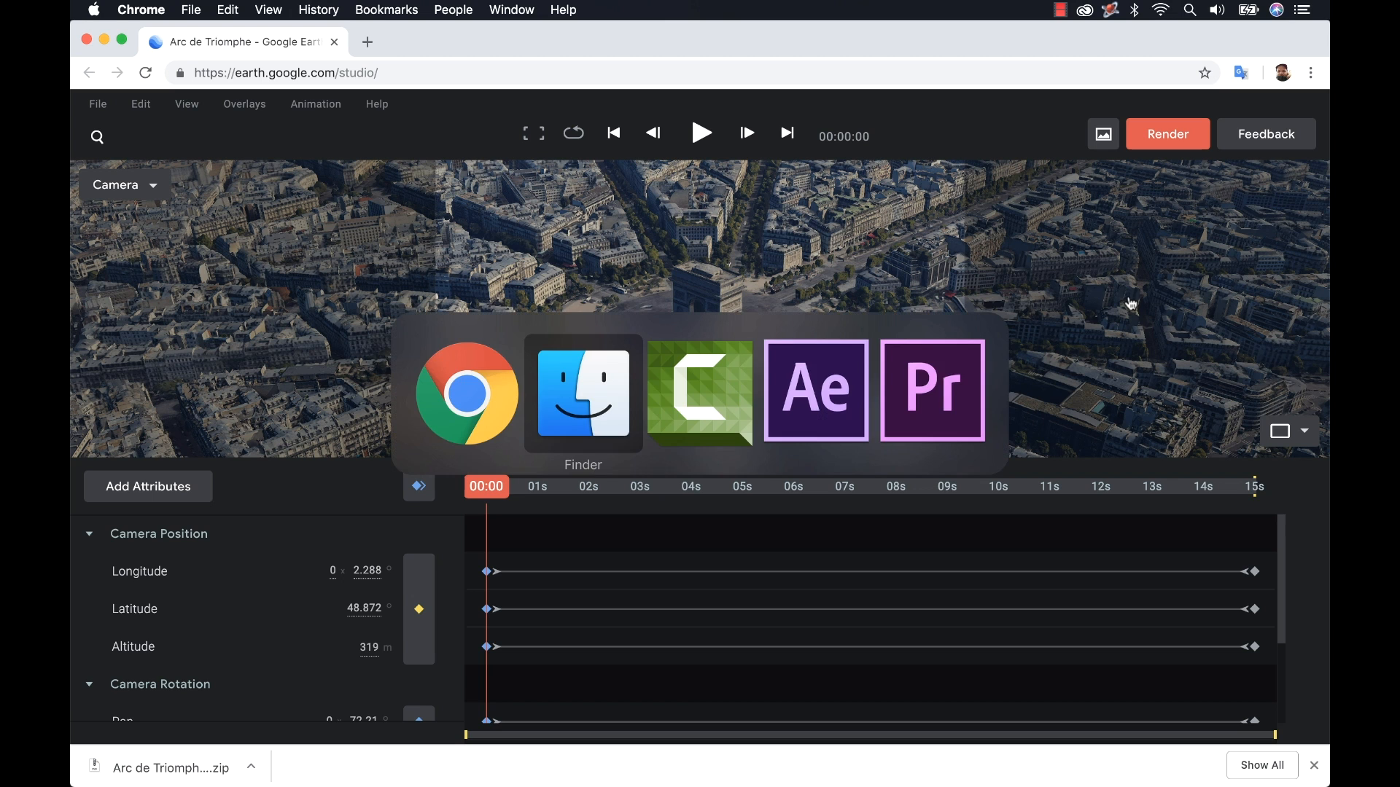
pyautogui.click(586, 396)
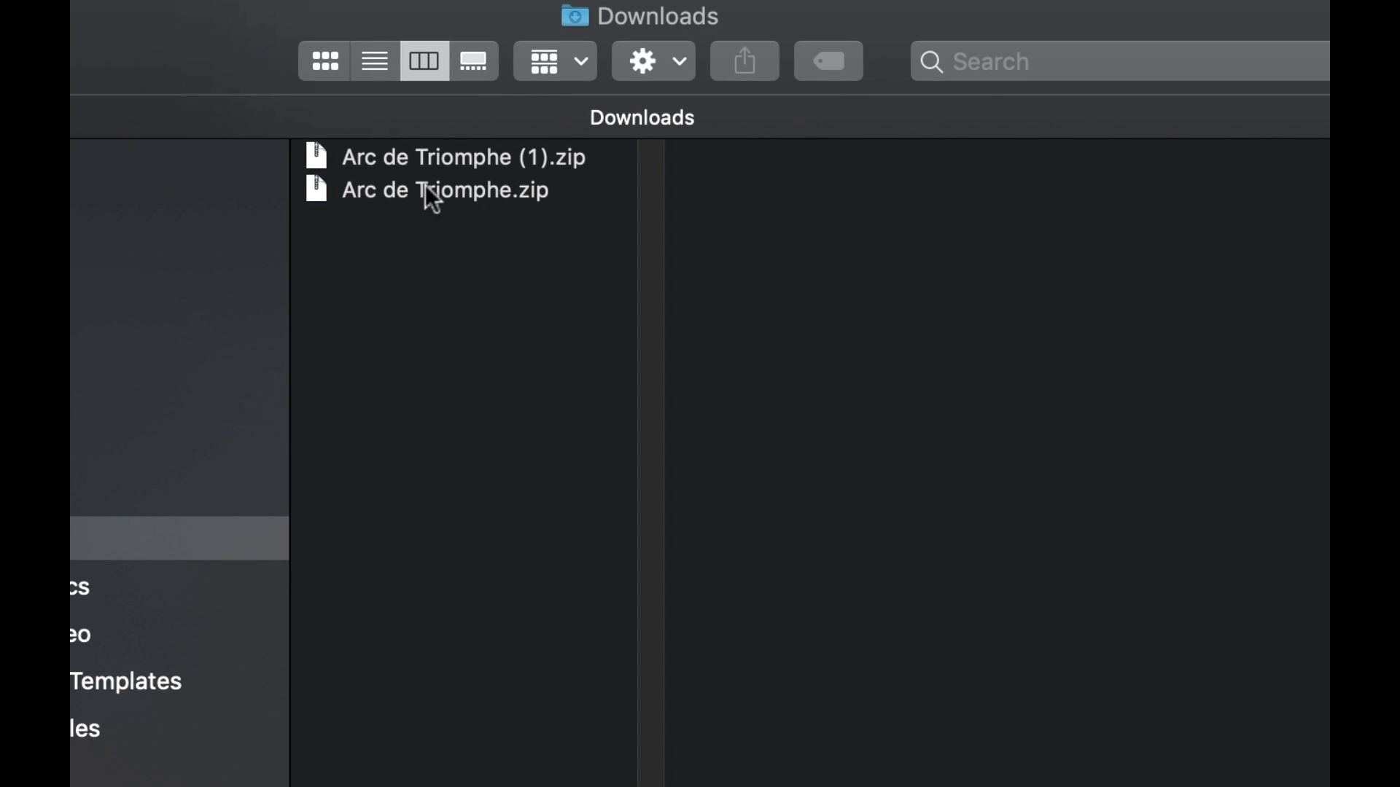
pyautogui.click(428, 191)
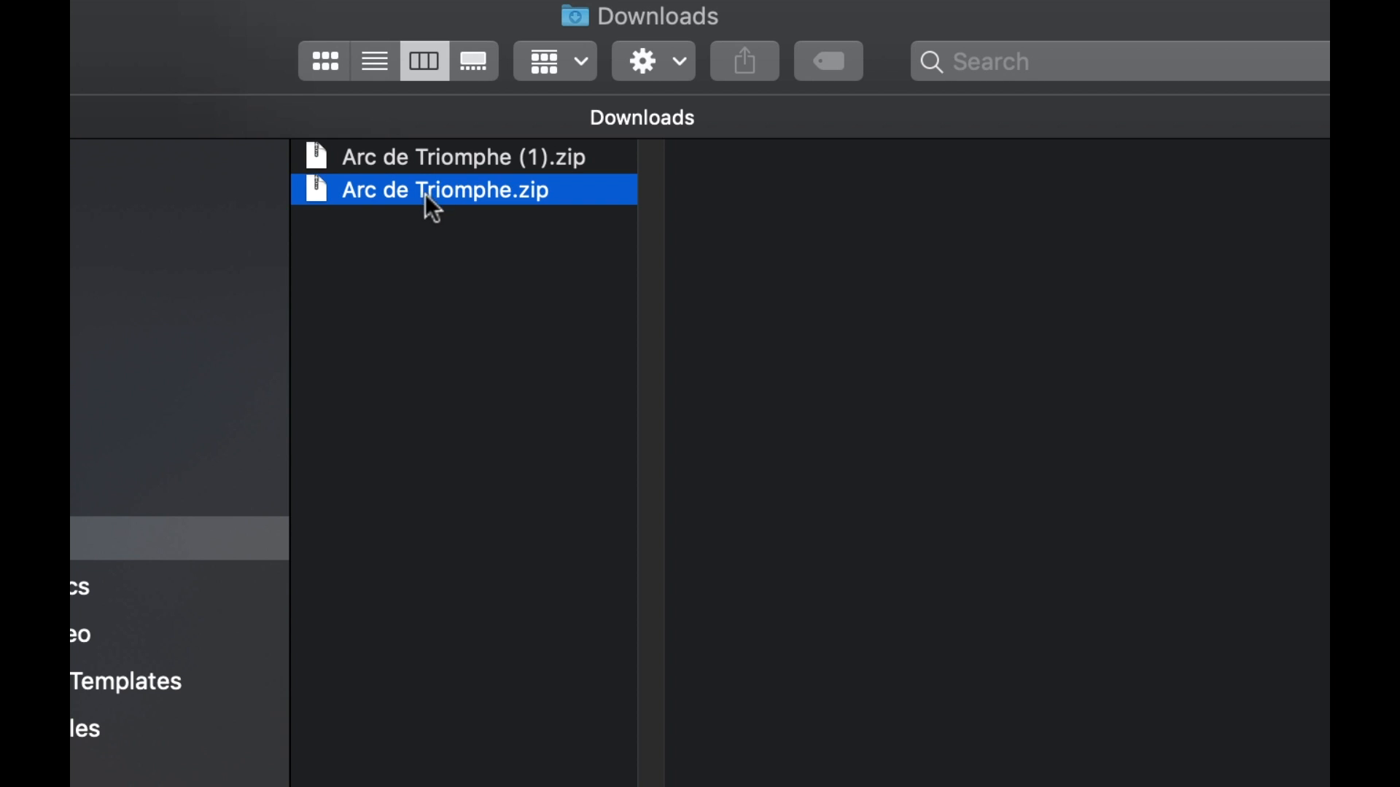
pyautogui.click(414, 157)
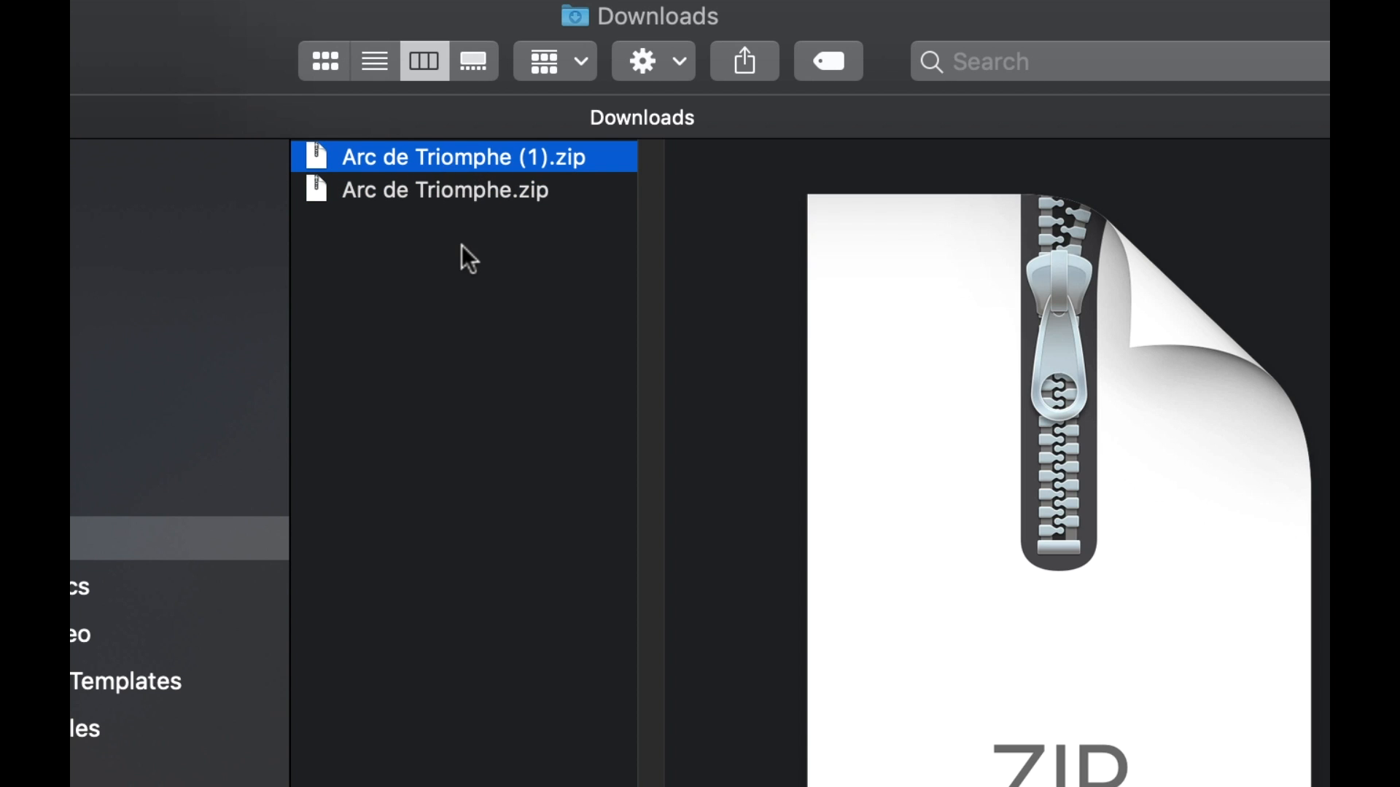
pyautogui.click(448, 184)
pyautogui.keyDown('shift'); pyautogui.click(443, 158); pyautogui.keyUp('shift')
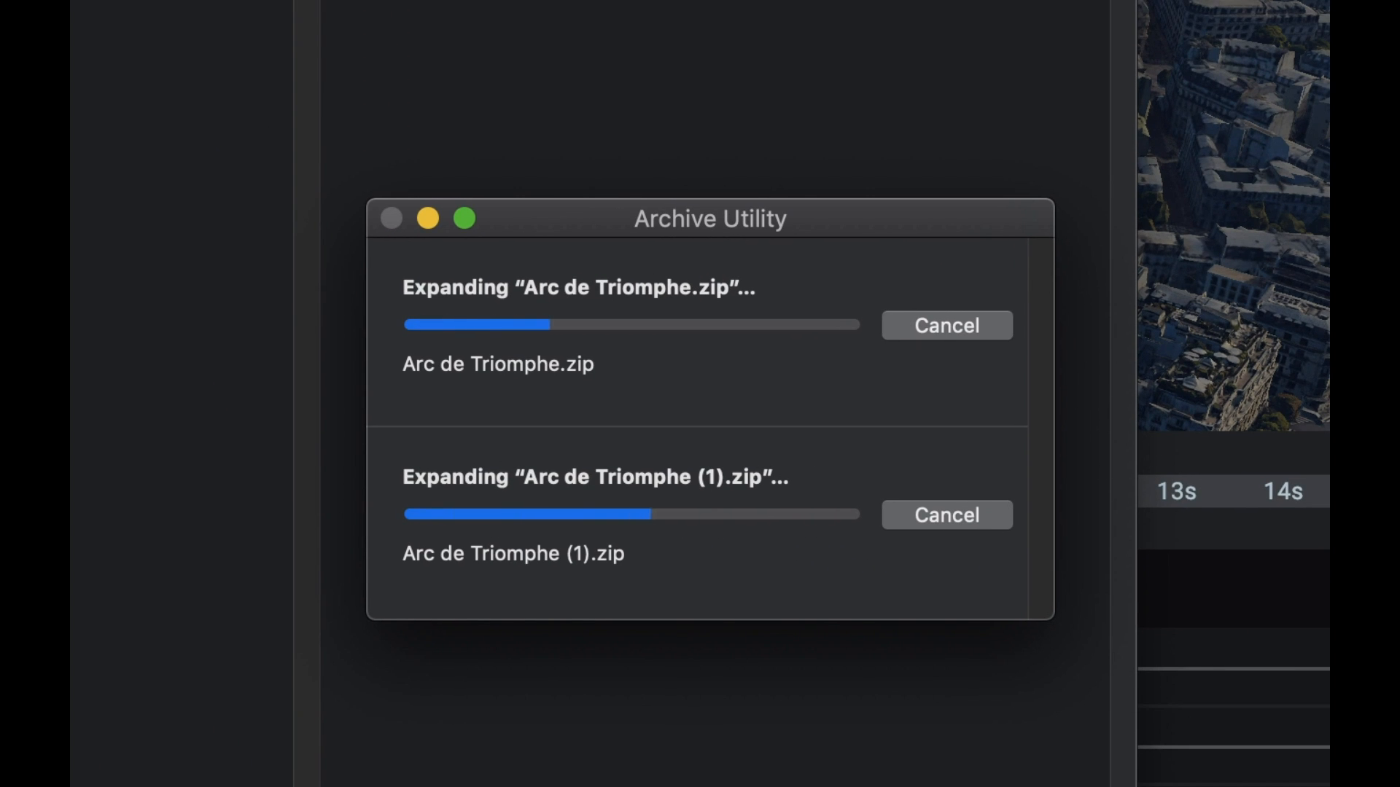
# - Switch to Premiere Pro and browse for import media in the footage folder of Arc de Triomphe in Downloads
pyautogui.press('super+Tab')
pyautogui.press('super+Tab')
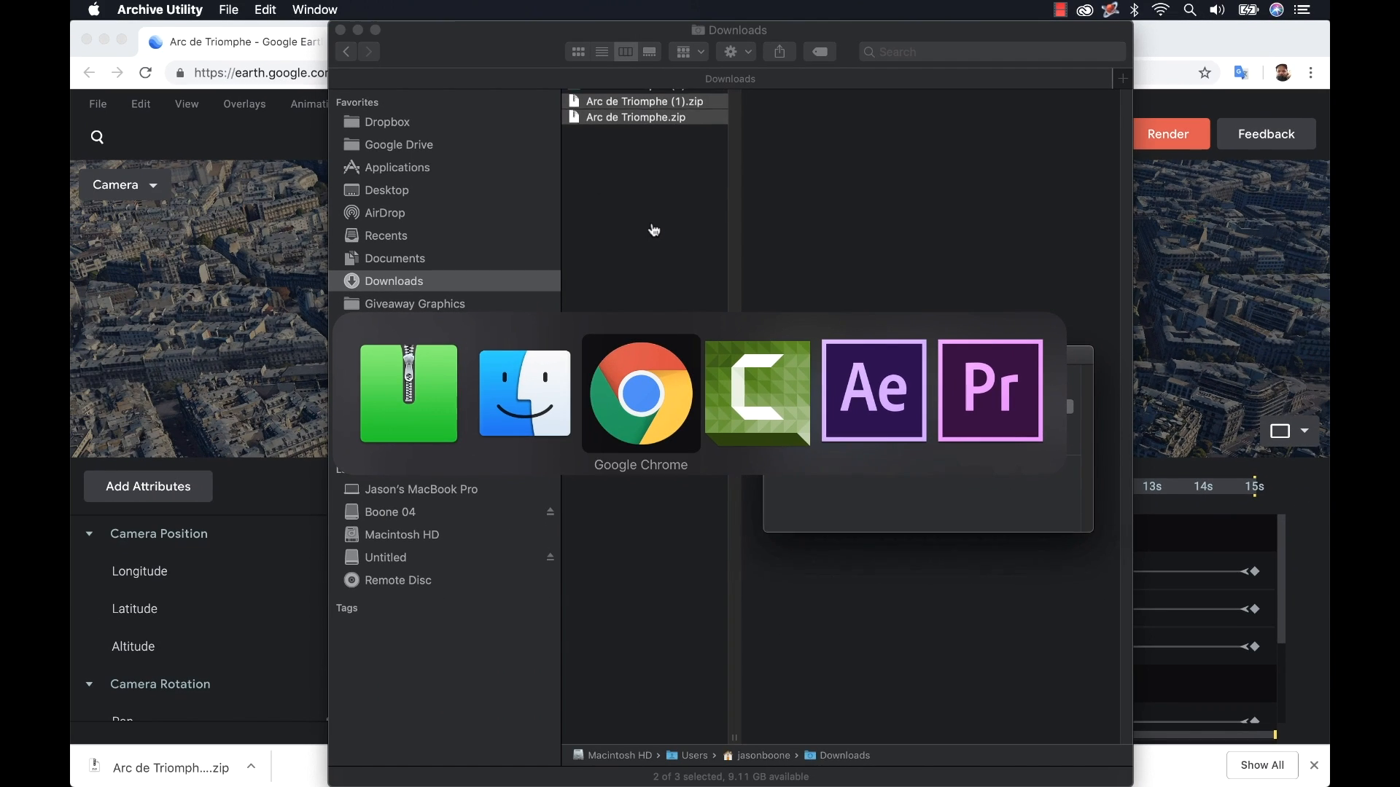
pyautogui.press('super+Tab')
pyautogui.press('super+Tab')
pyautogui.press('super+Tab')
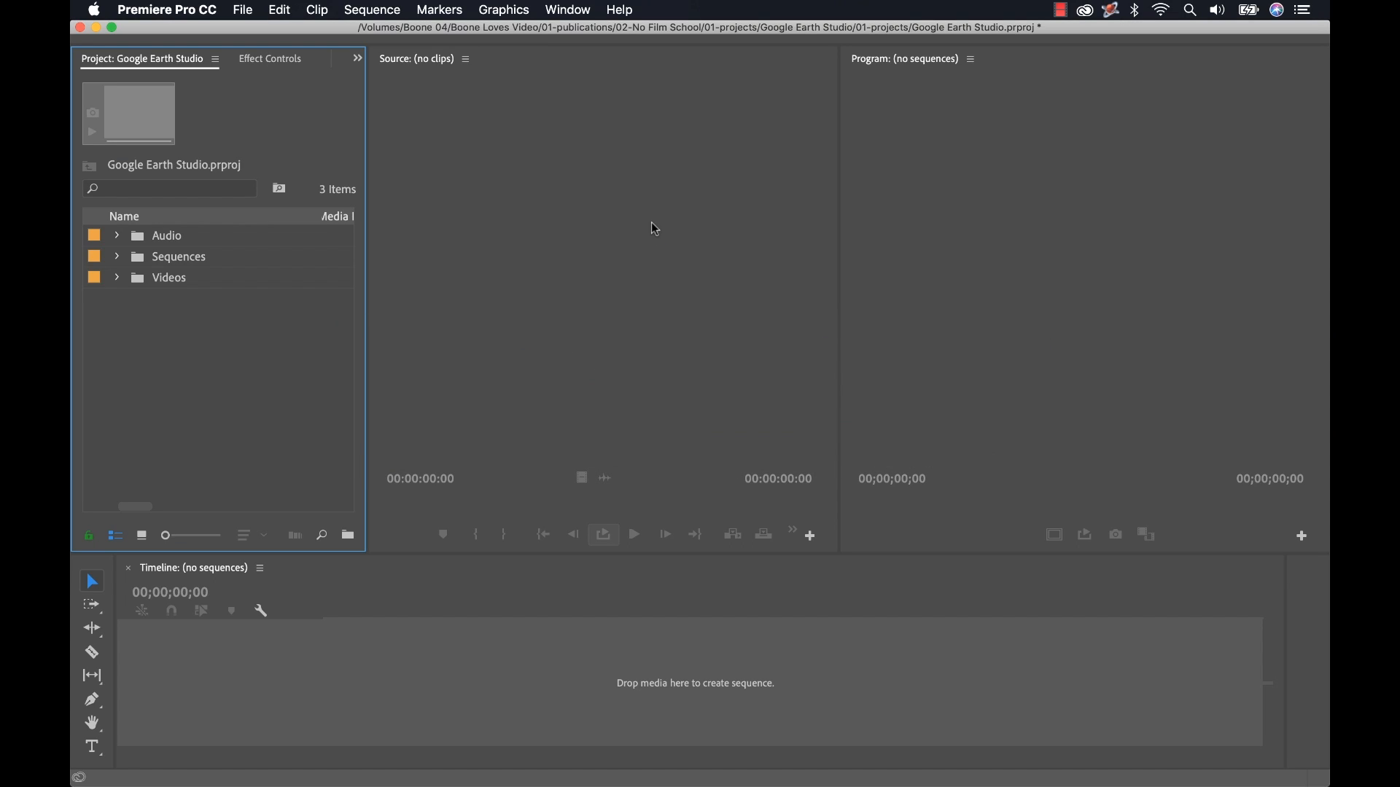
pyautogui.doubleClick(165, 337)
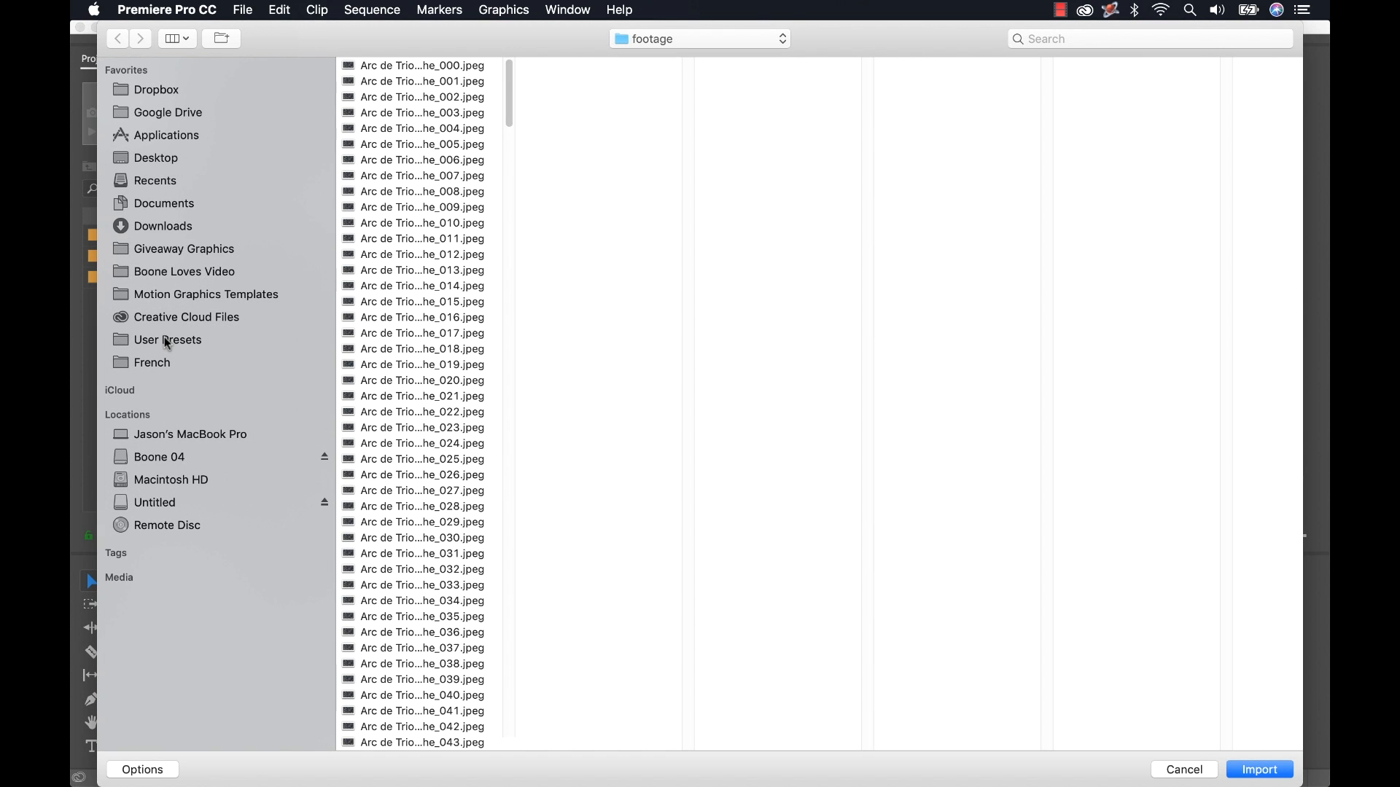
pyautogui.click(144, 228)
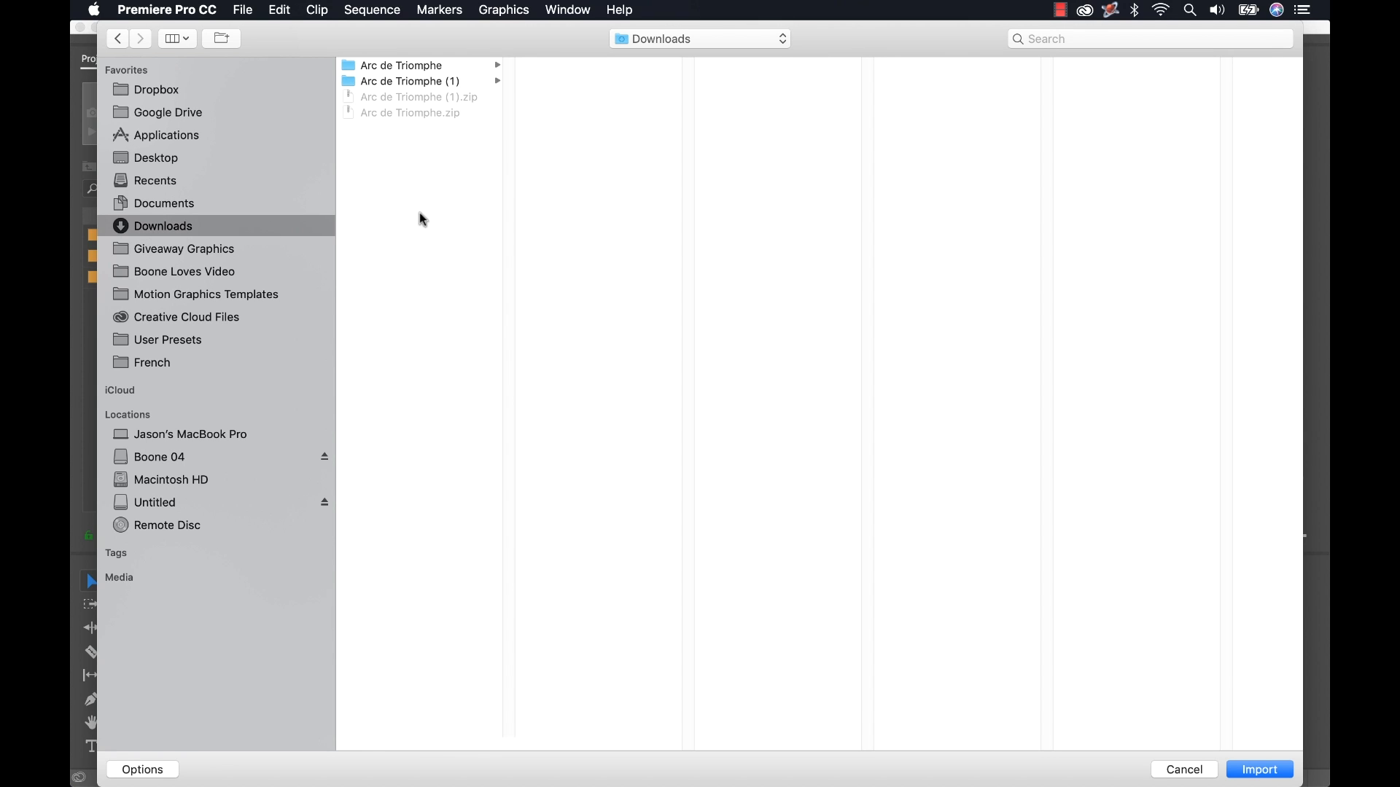
pyautogui.click(411, 65)
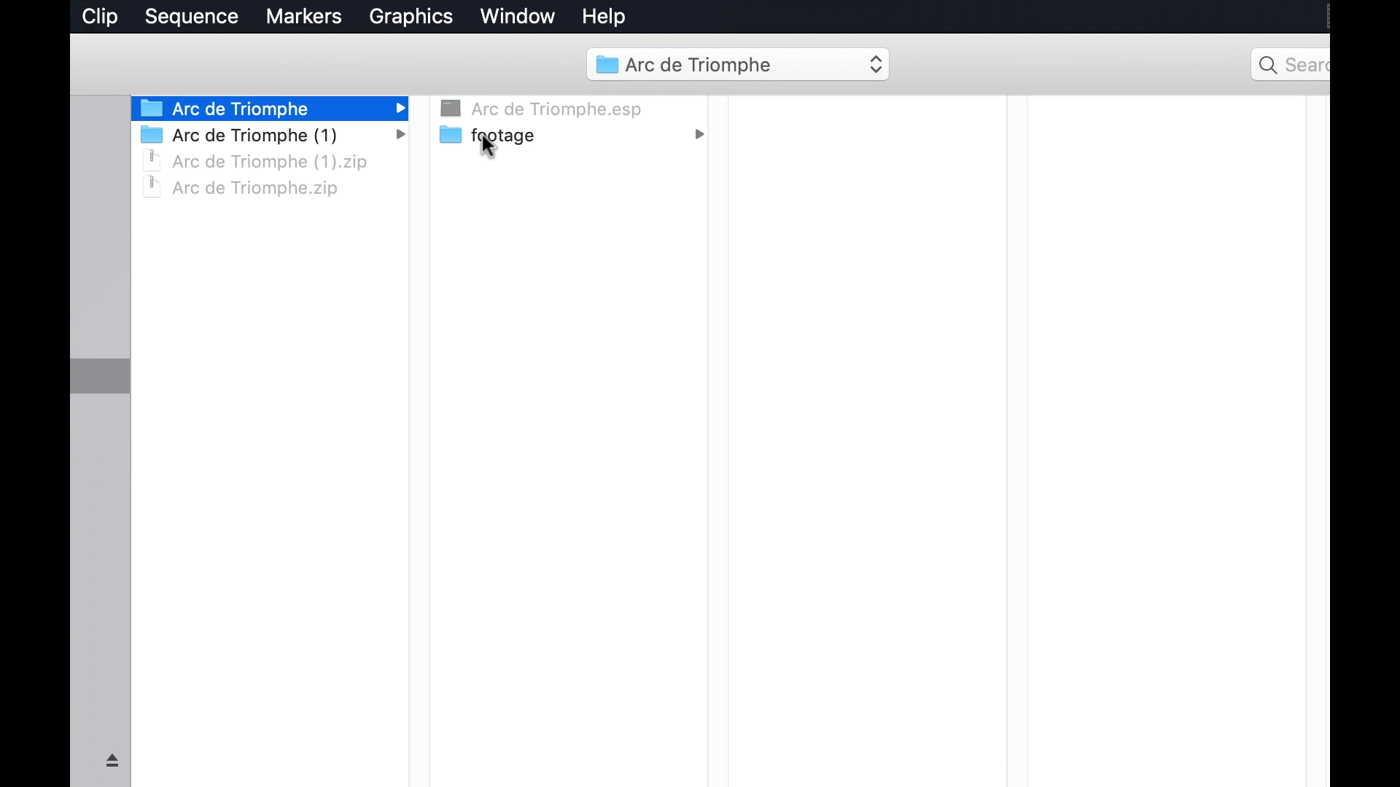
pyautogui.click(482, 135)
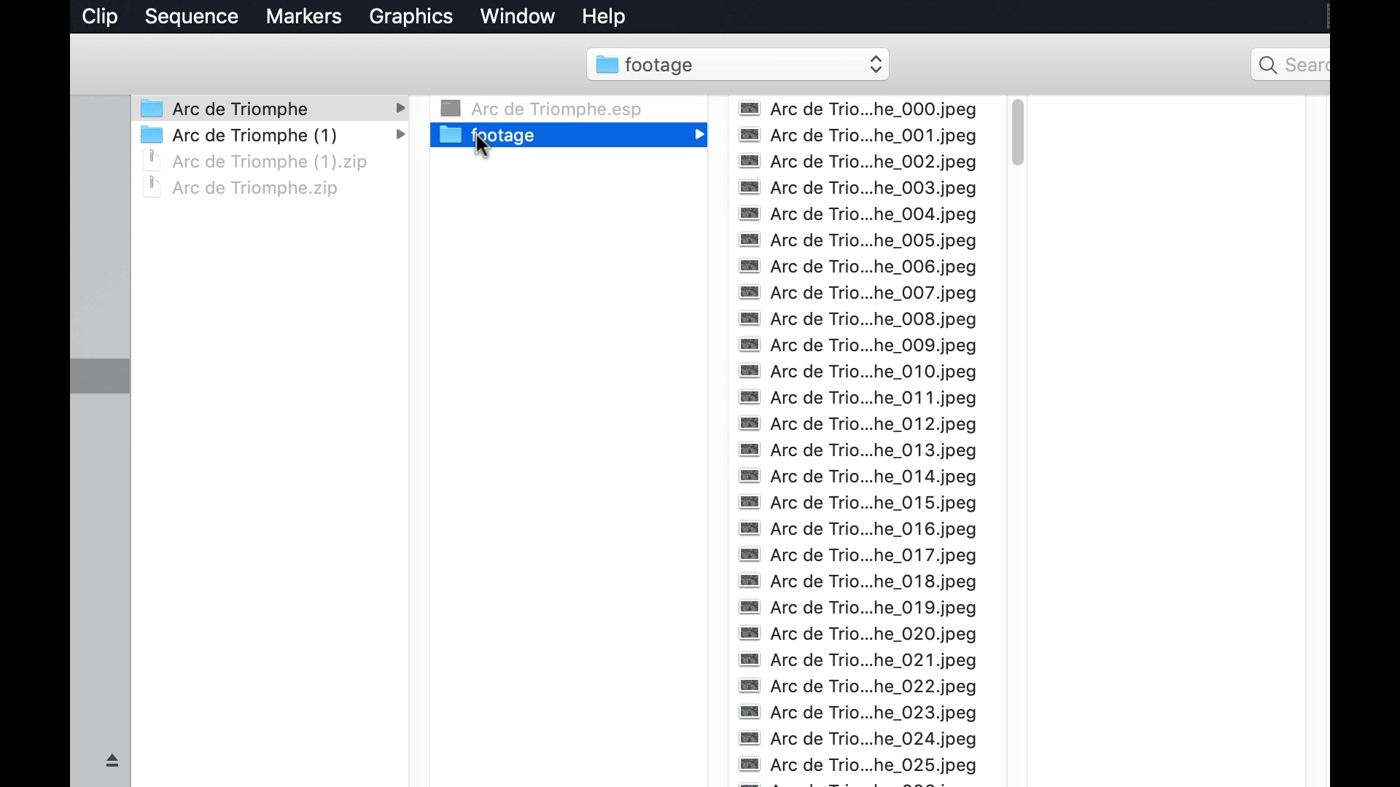
# - Widen the file column to show full names and import Arc de Triomphe_000.jpeg with Image Sequence enabled
pyautogui.moveTo(1017, 786); pyautogui.dragTo(1112, 786)
pyautogui.moveTo(1110, 148)
pyautogui.mouseDown()
pyautogui.moveTo(1125, 323)
pyautogui.moveTo(1129, 272)
pyautogui.moveTo(1128, 786)
pyautogui.moveTo(1150, 547)
pyautogui.moveTo(1122, 127)
pyautogui.mouseUp()
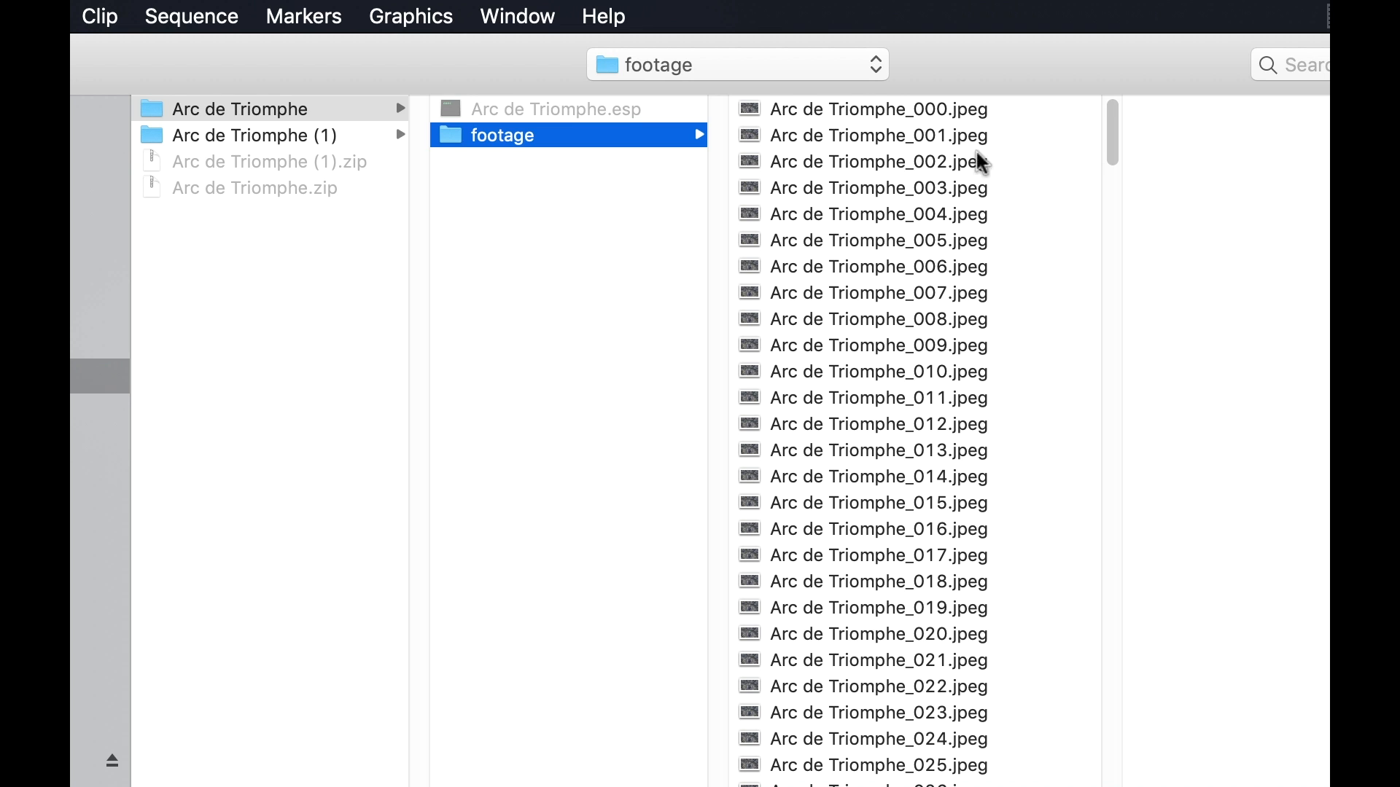
pyautogui.click(873, 108)
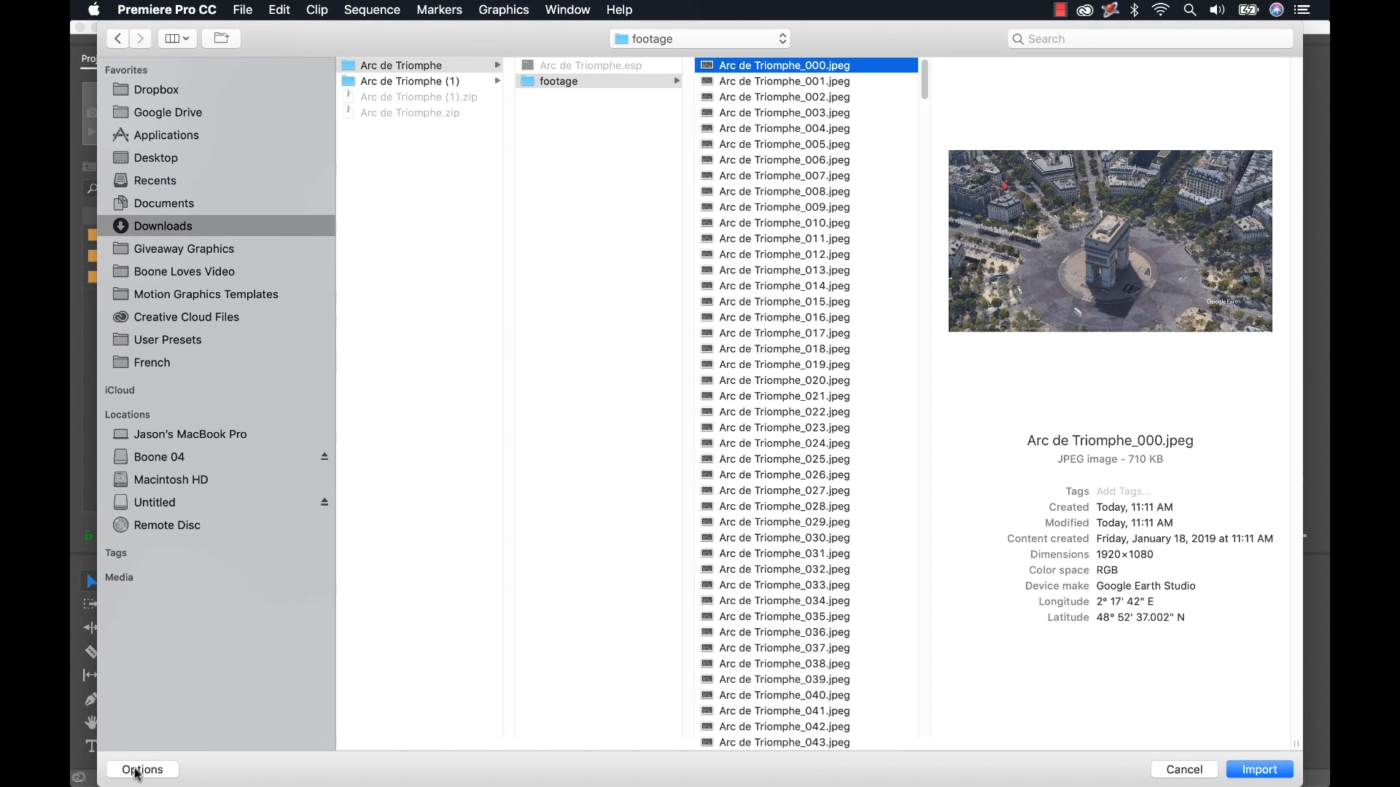
pyautogui.click(140, 770)
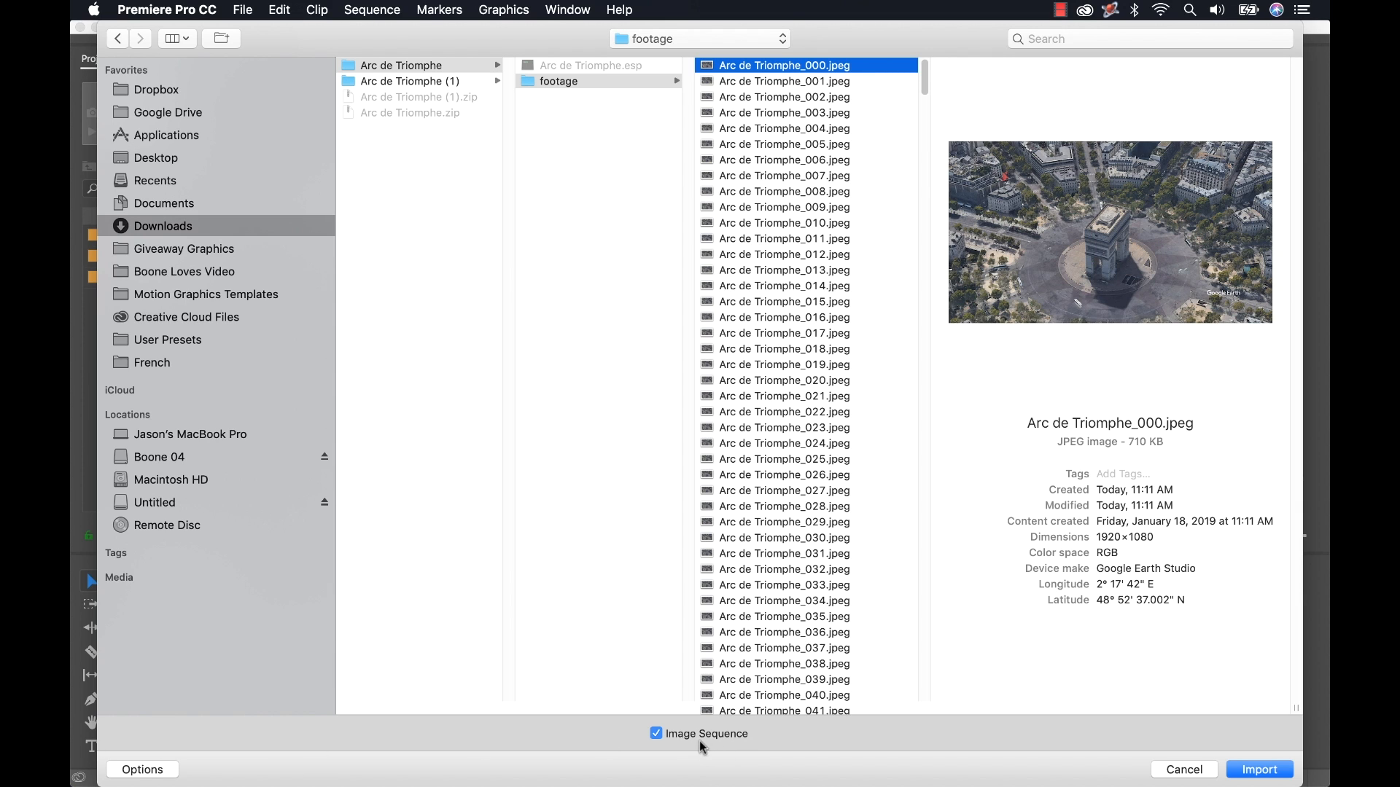
pyautogui.click(1251, 771)
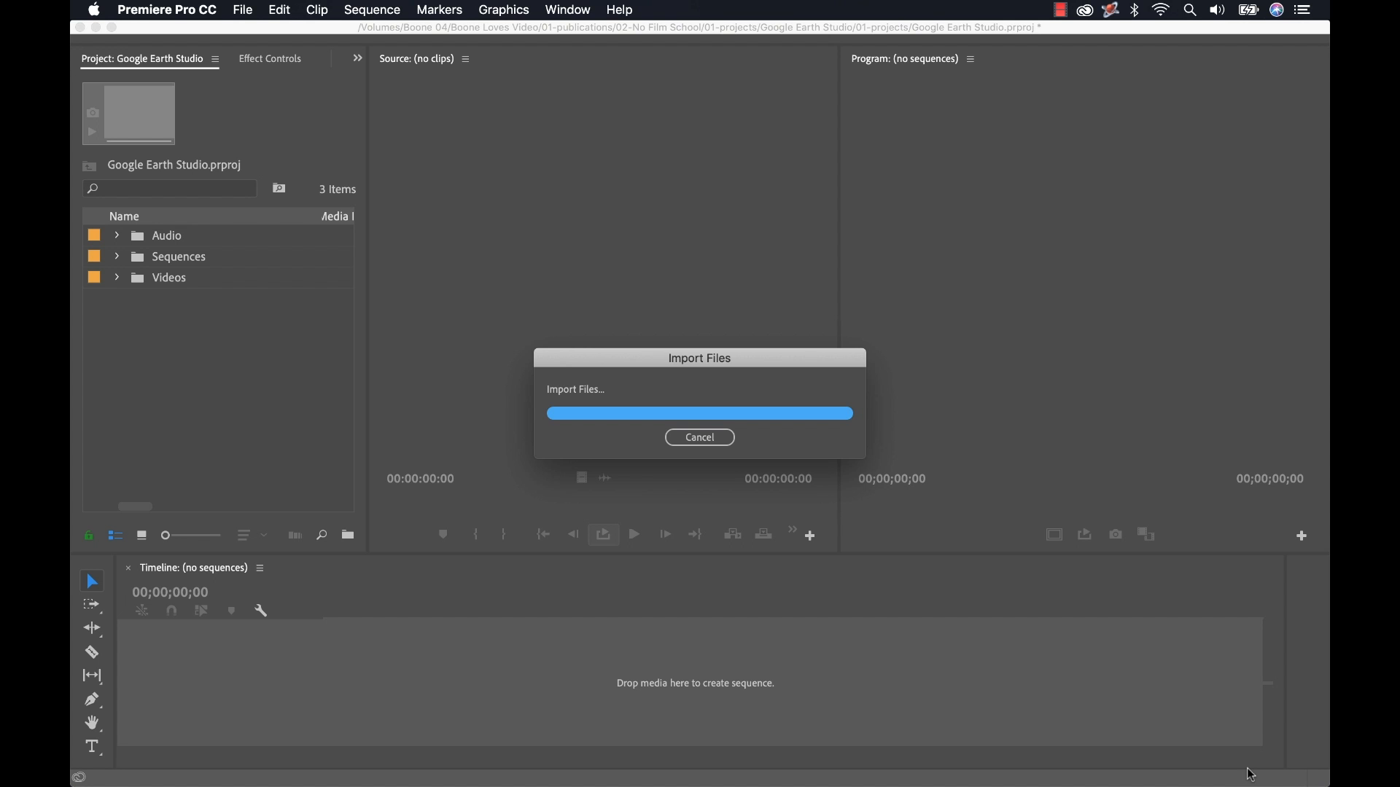
# - Create a new sequence from the imported Arc de Triomphe_000.jpeg clip
pyautogui.click(234, 349)
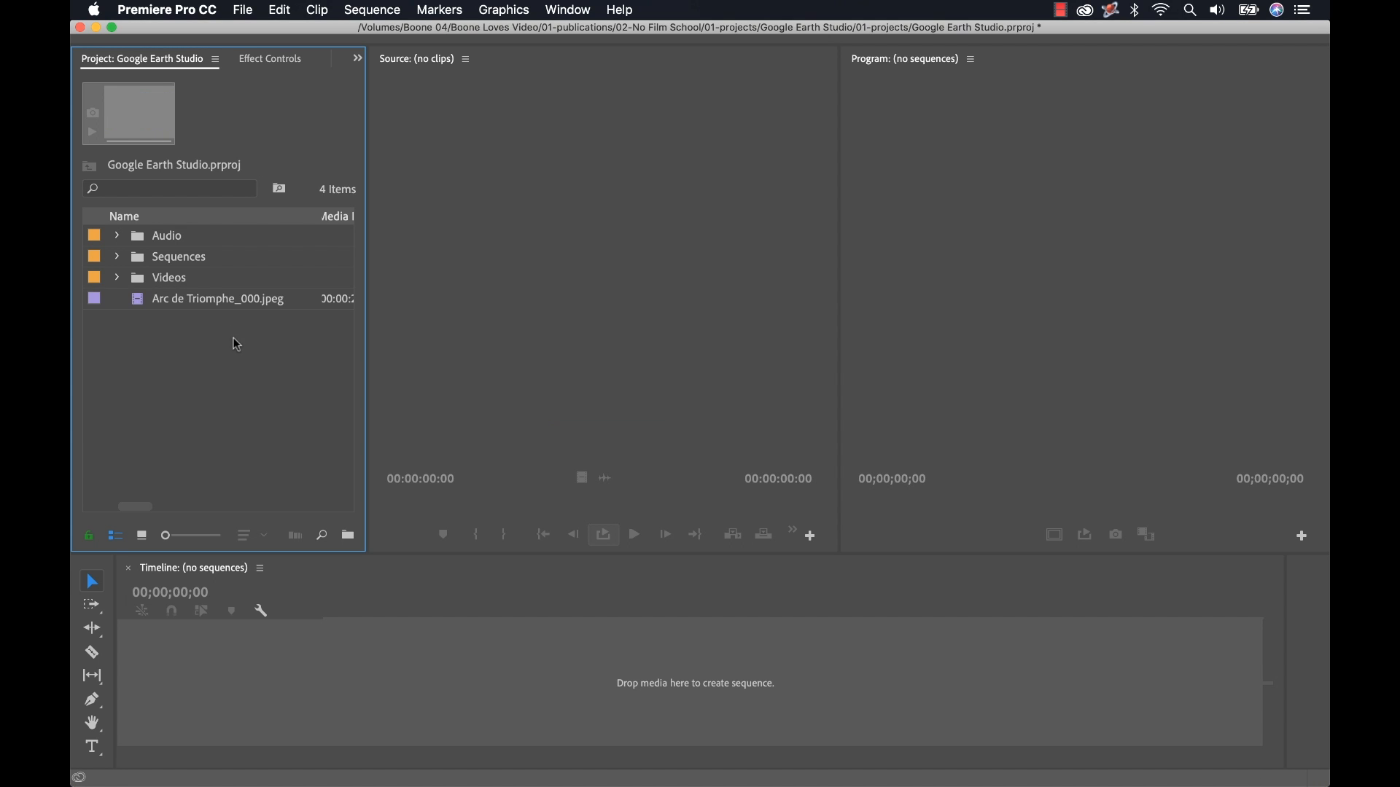
pyautogui.click(178, 302)
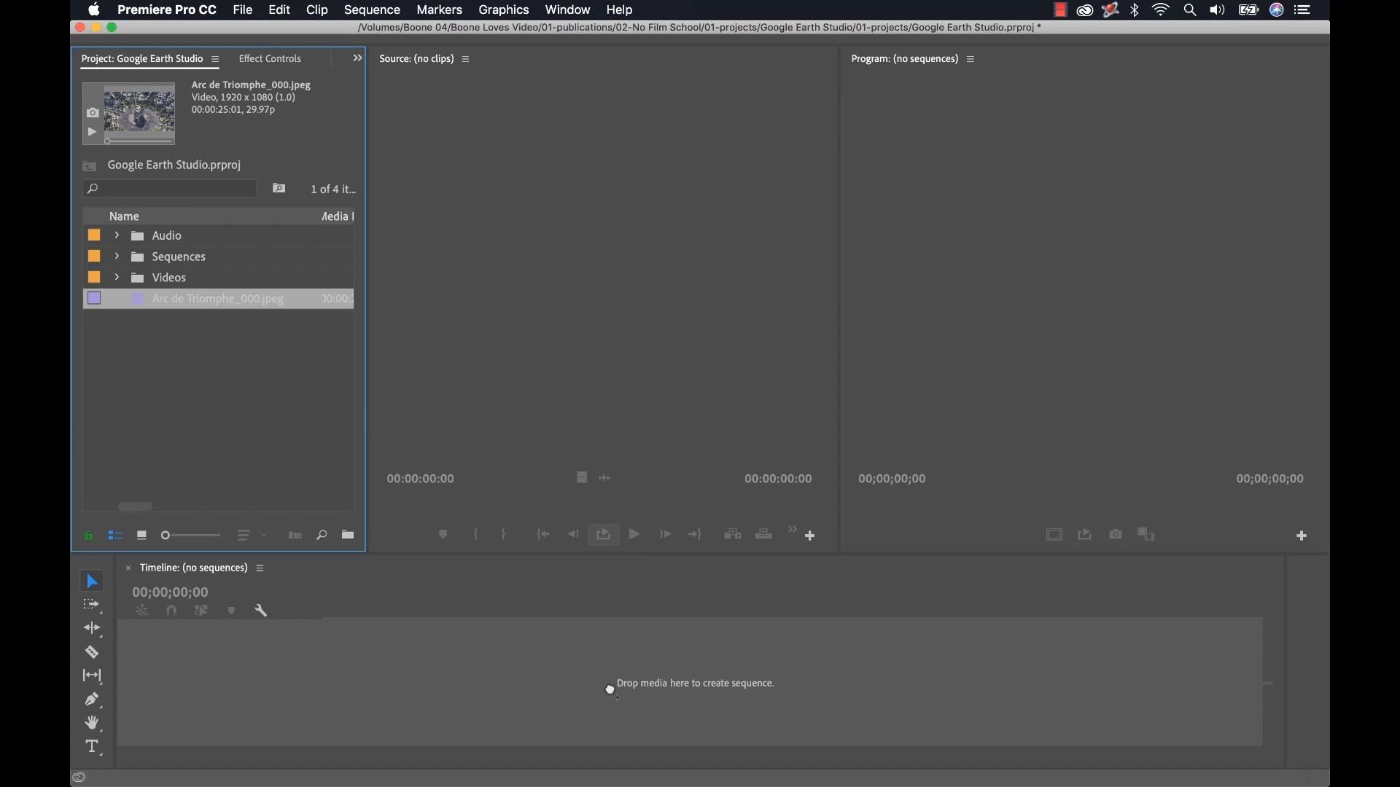
pyautogui.moveTo(616, 685); pyautogui.dragTo(614, 687)
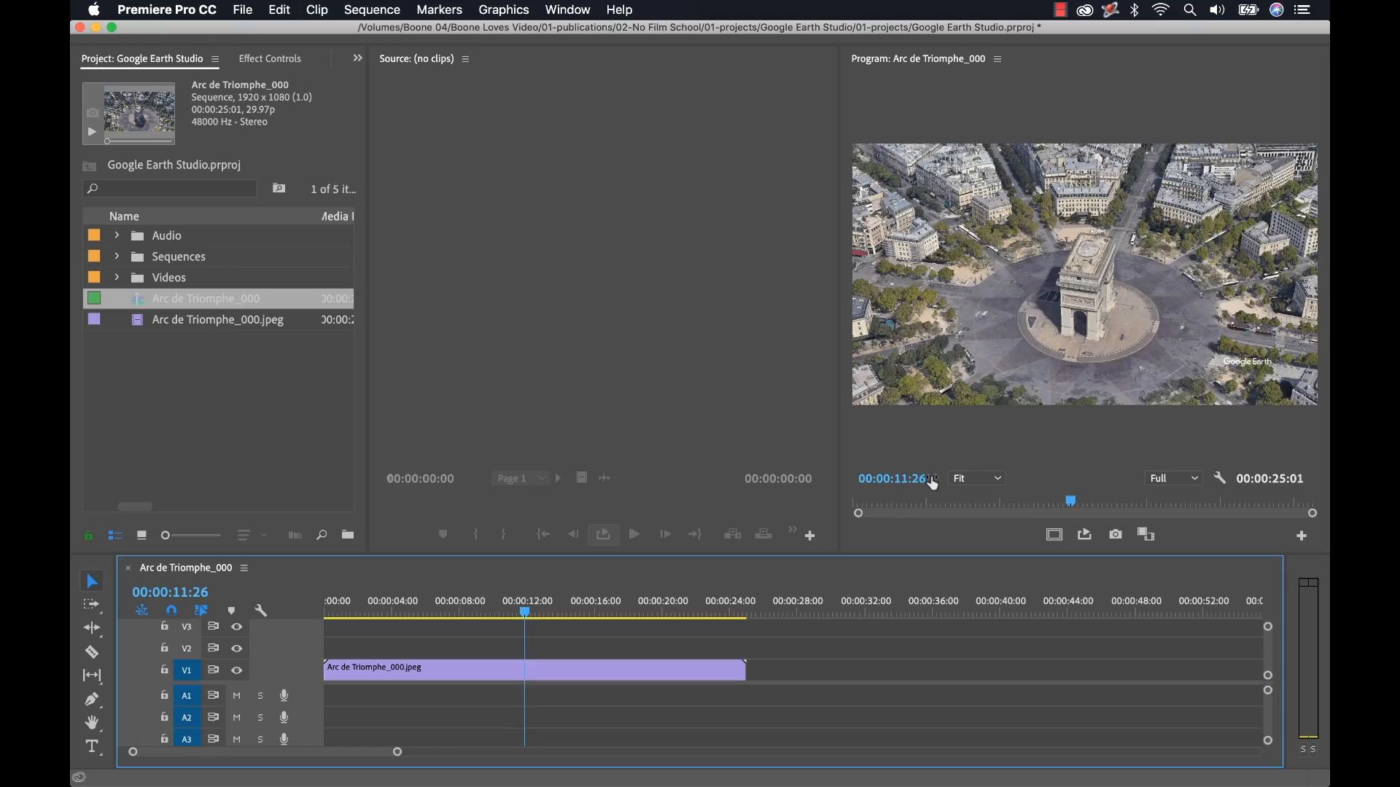
# - Import Arc de Triomphe_000.jpeg from the Arc de Triomphe (1) footage folder as an image sequence
pyautogui.doubleClick(150, 404)
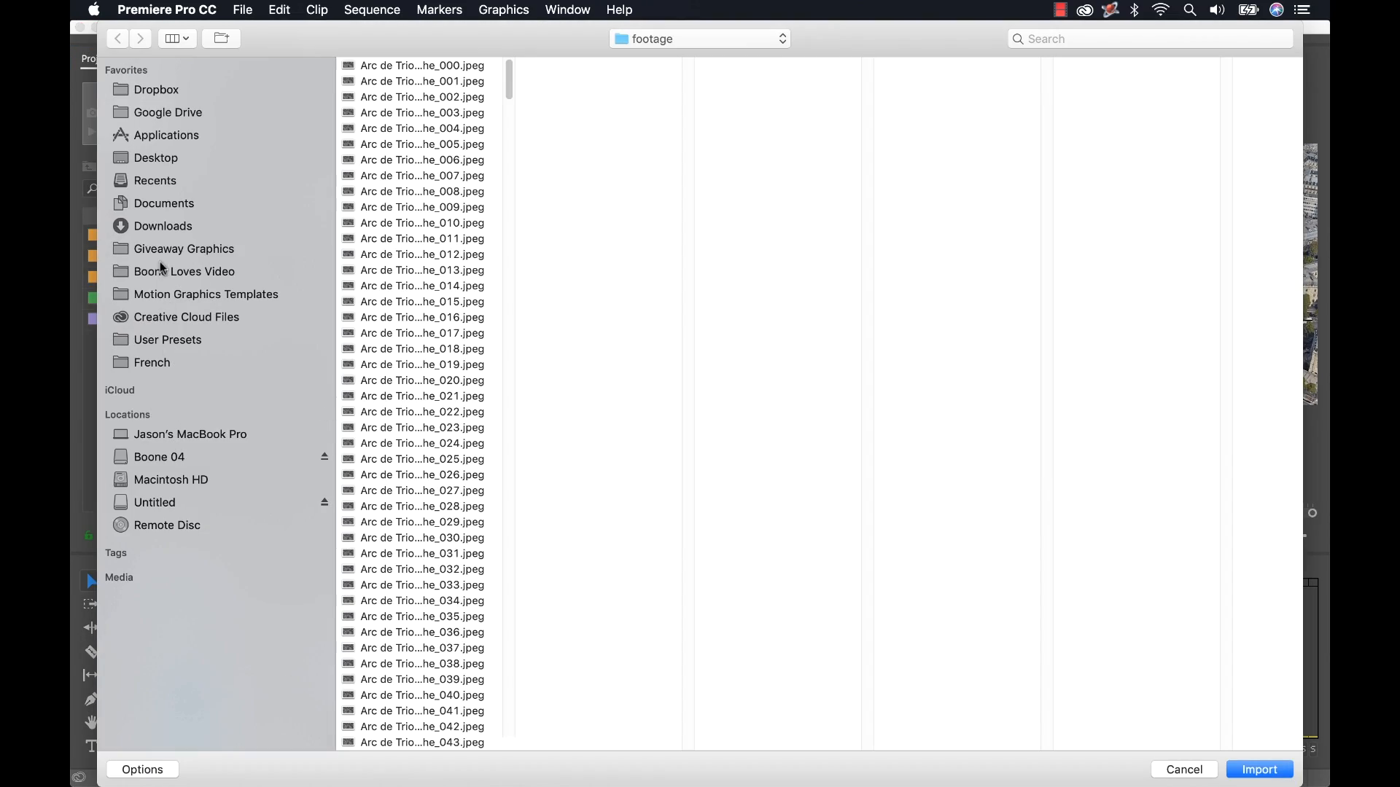
pyautogui.click(159, 228)
pyautogui.click(419, 82)
pyautogui.click(567, 79)
pyautogui.click(762, 65)
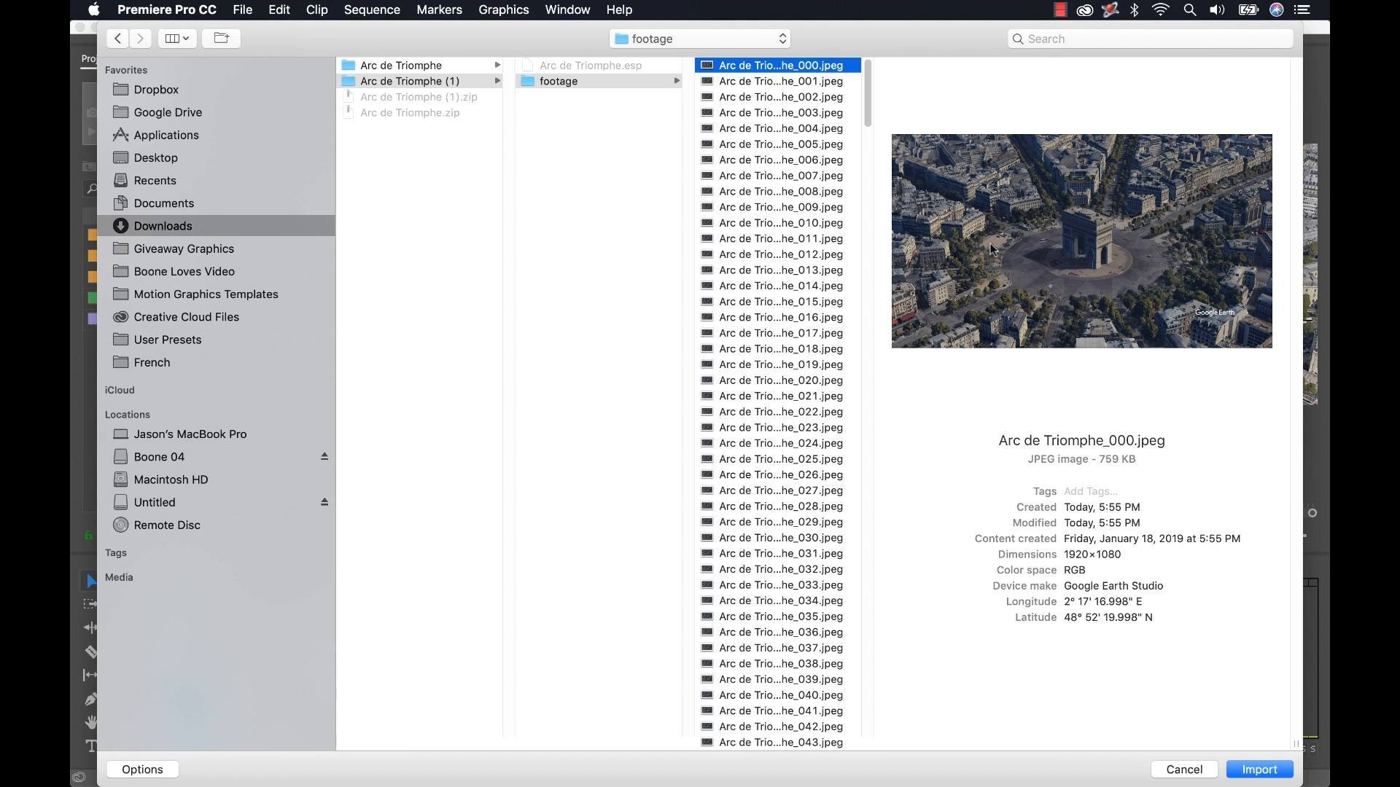
pyautogui.click(115, 766)
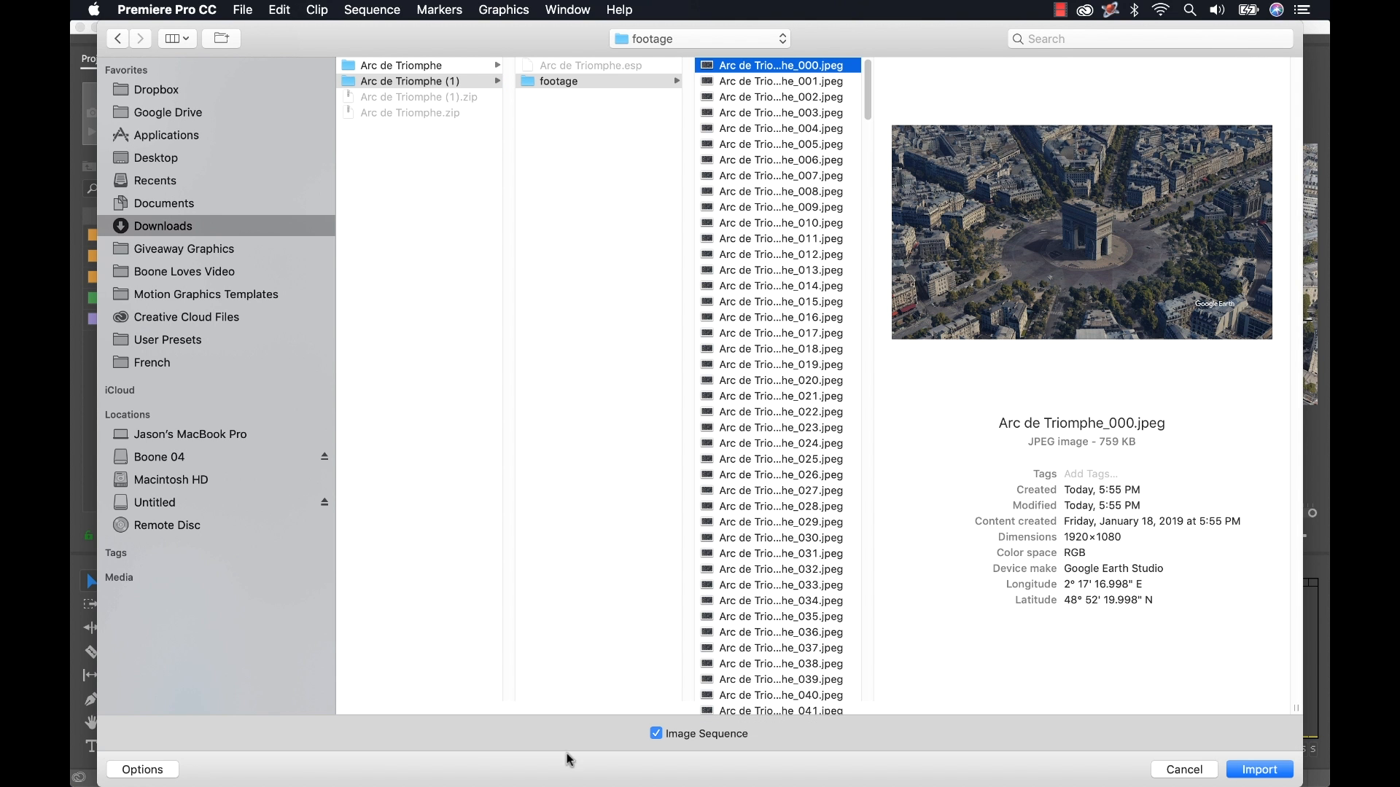
pyautogui.click(1248, 769)
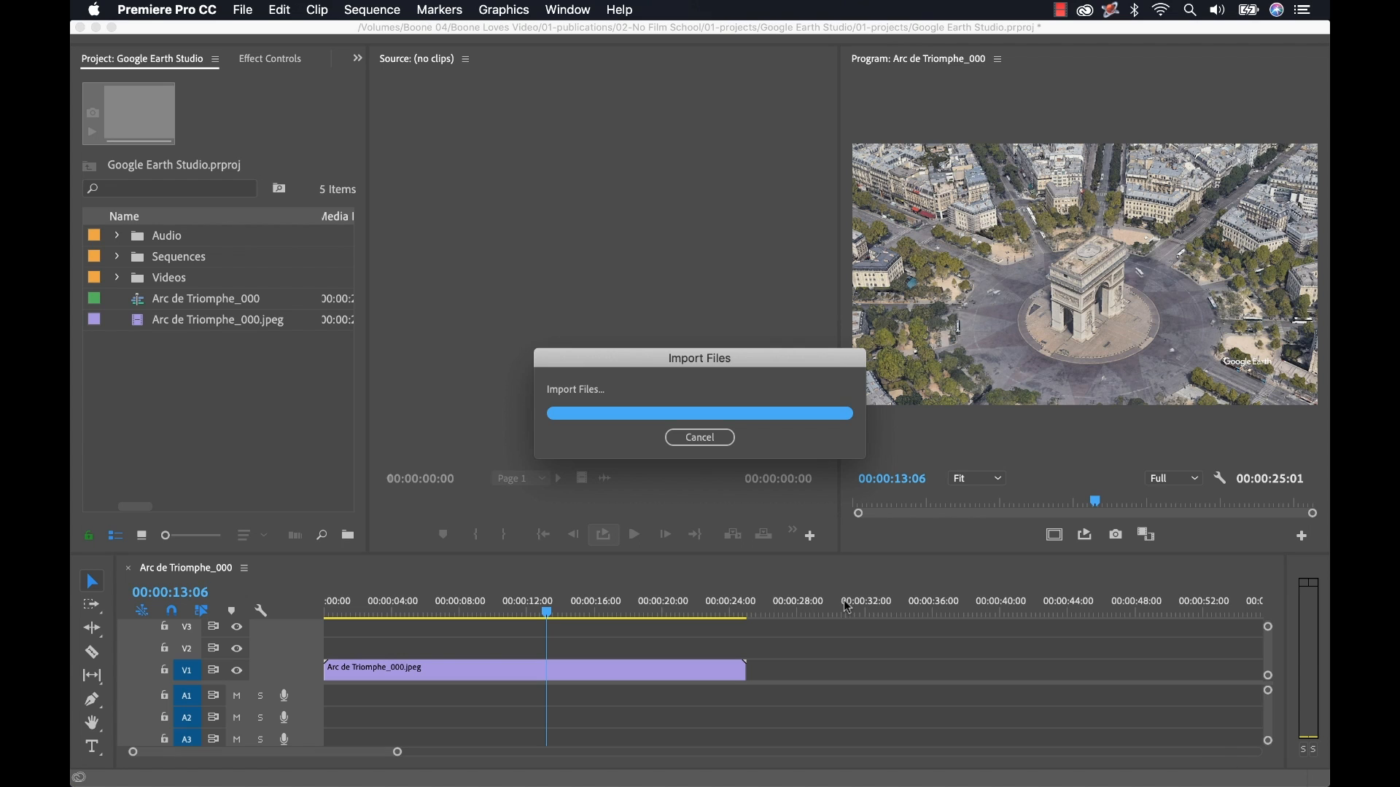
# - Preview the second imported clip full screen from the source monitor, and stop its playback
pyautogui.doubleClick(138, 344)
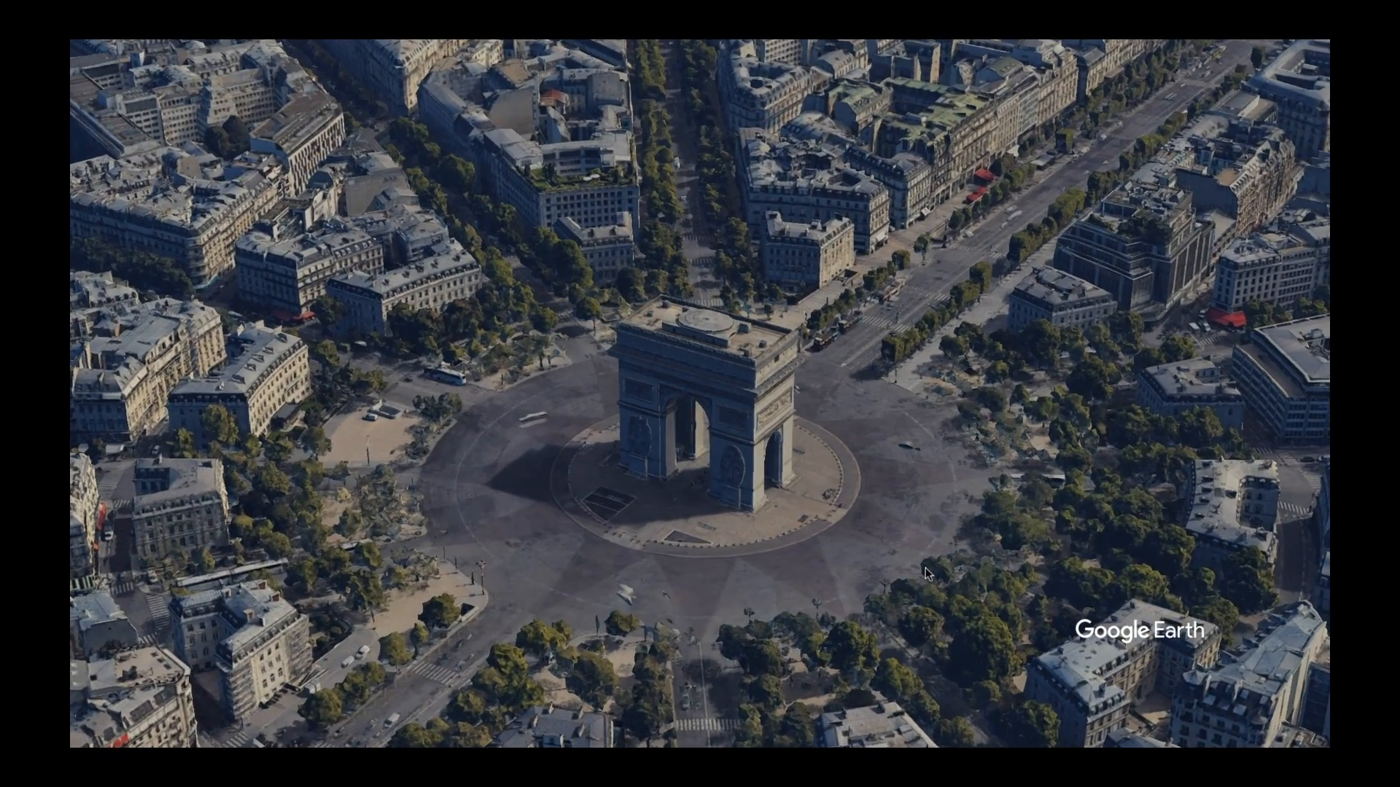
pyautogui.hotkey('ctrl', '`')
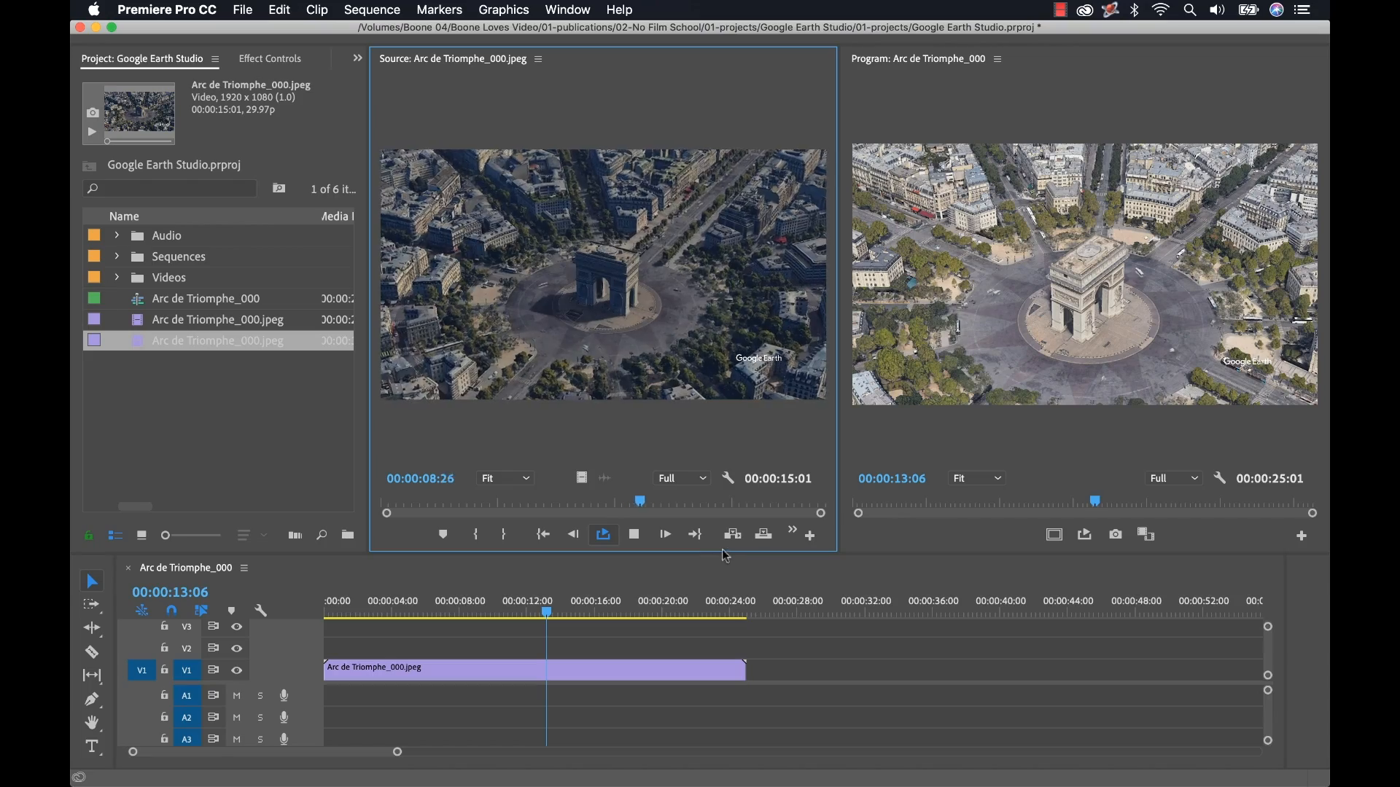
pyautogui.press('space')
# - Switch to After Effects and import Arc de Triomphe_000.jpeg from the footage folder with ImporterJPEG Sequence enabled
pyautogui.press('super+Tab')
pyautogui.press('super+Tab')
pyautogui.press('super+Tab')
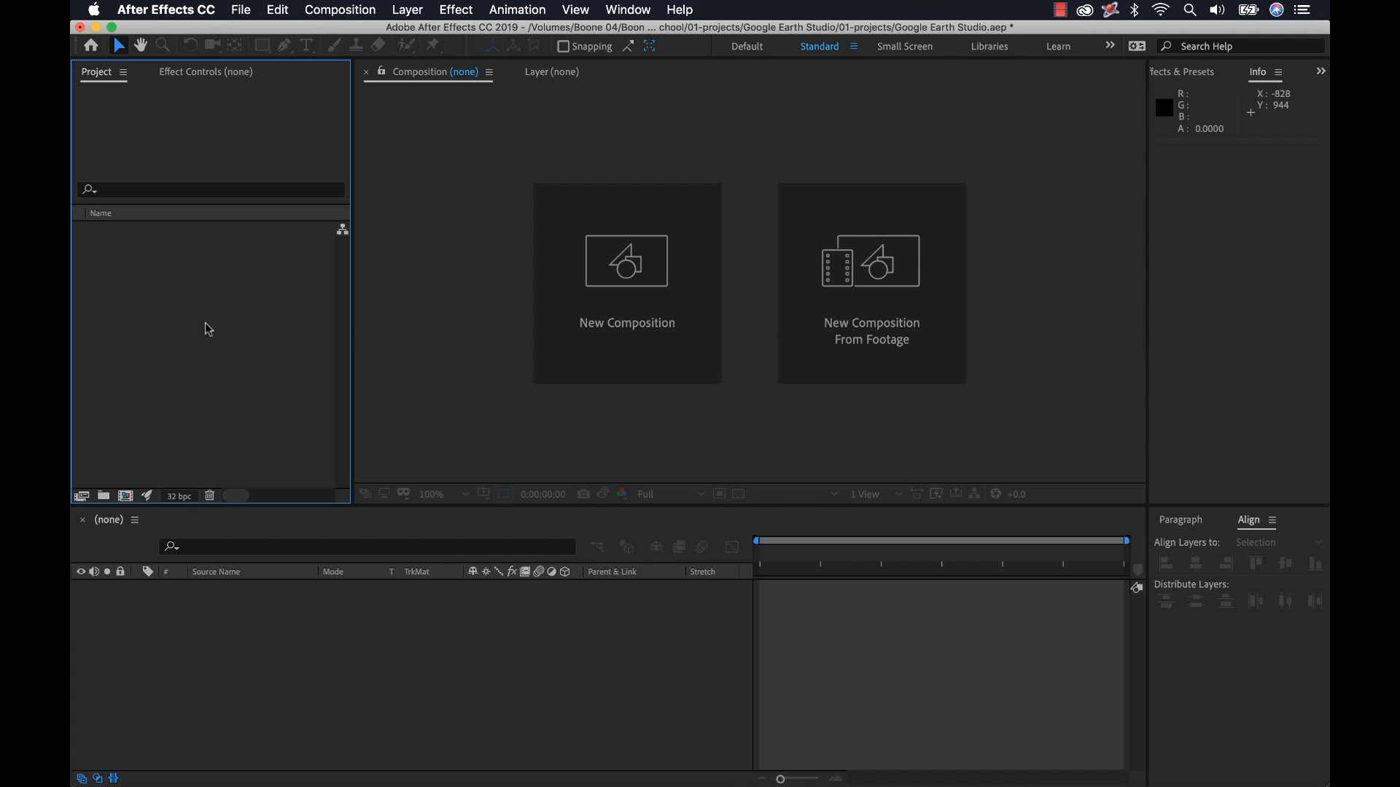
pyautogui.doubleClick(204, 337)
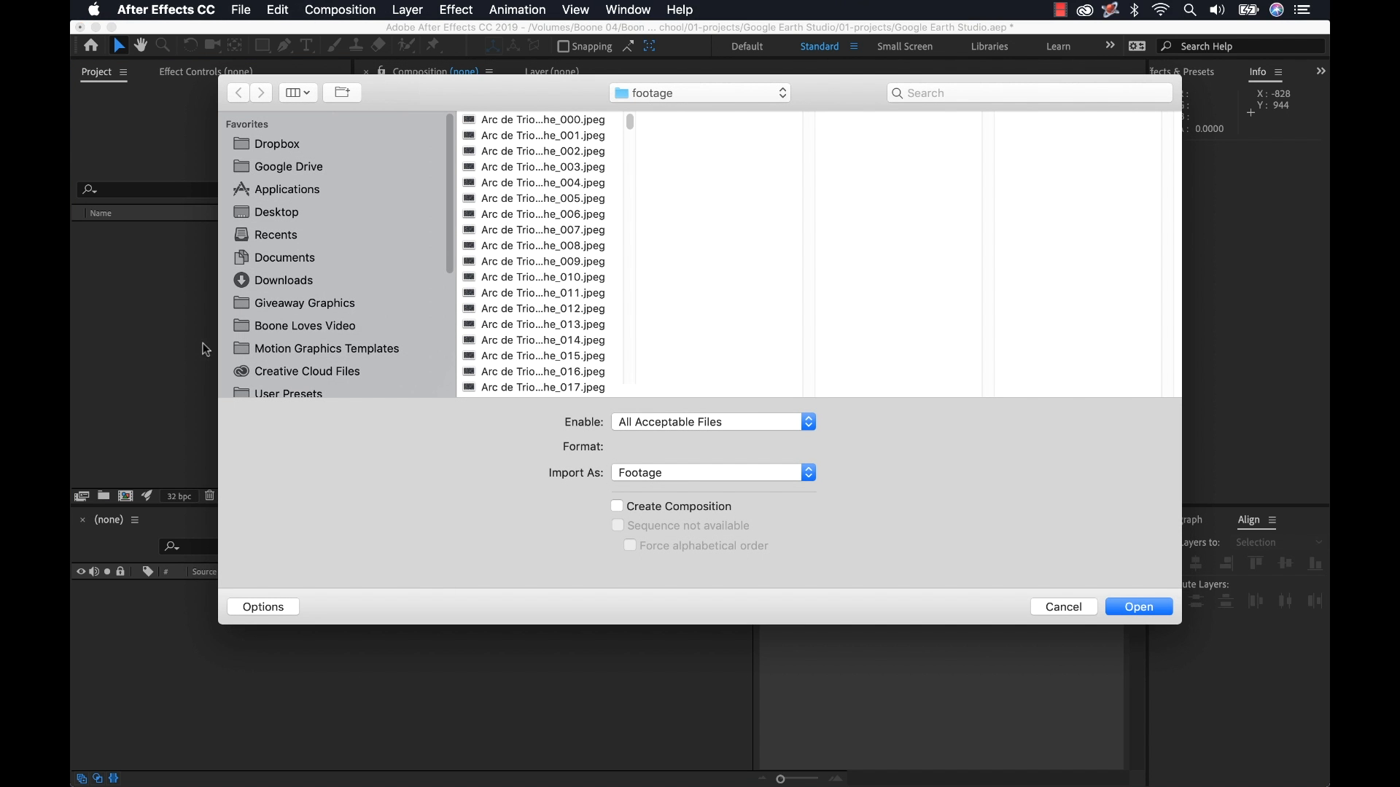
pyautogui.moveTo(627, 385); pyautogui.dragTo(732, 389)
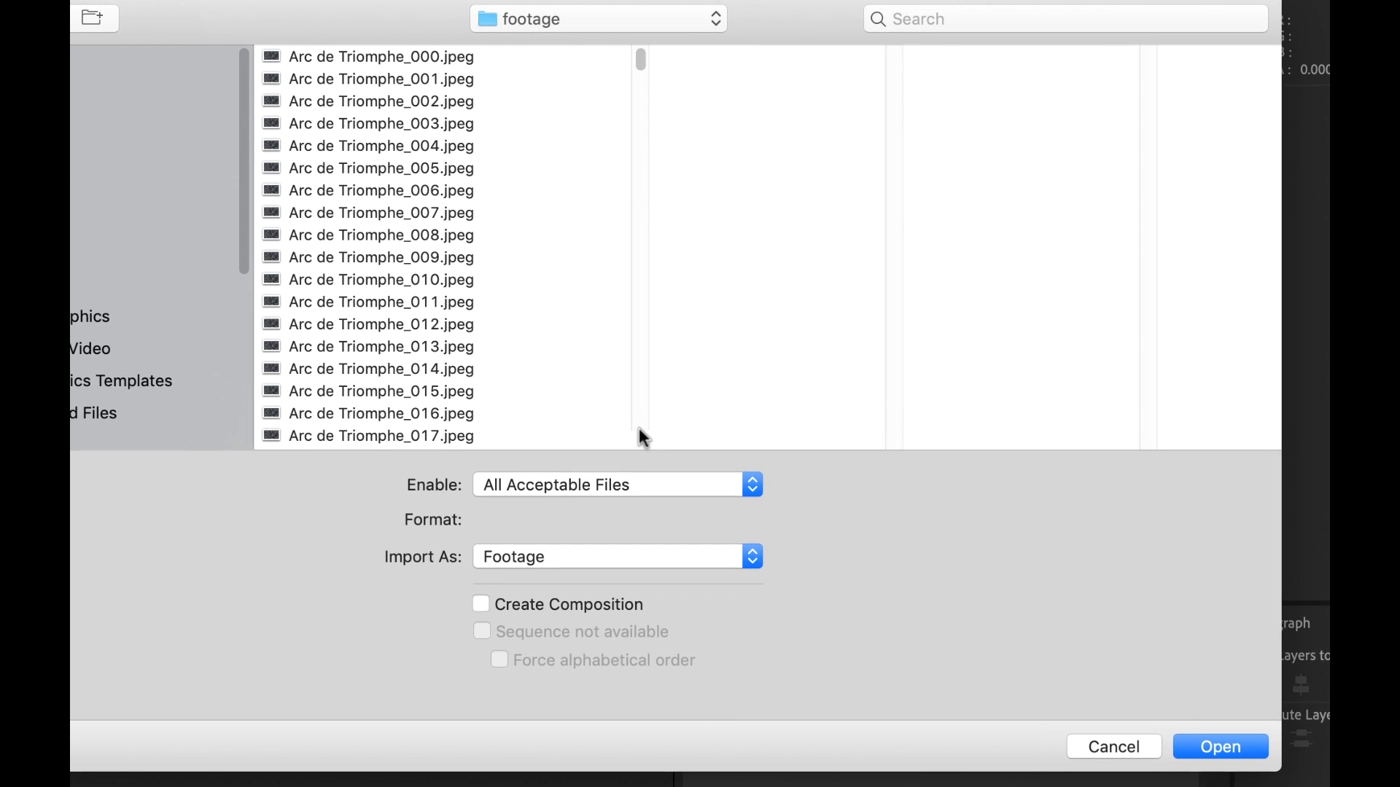
pyautogui.click(375, 57)
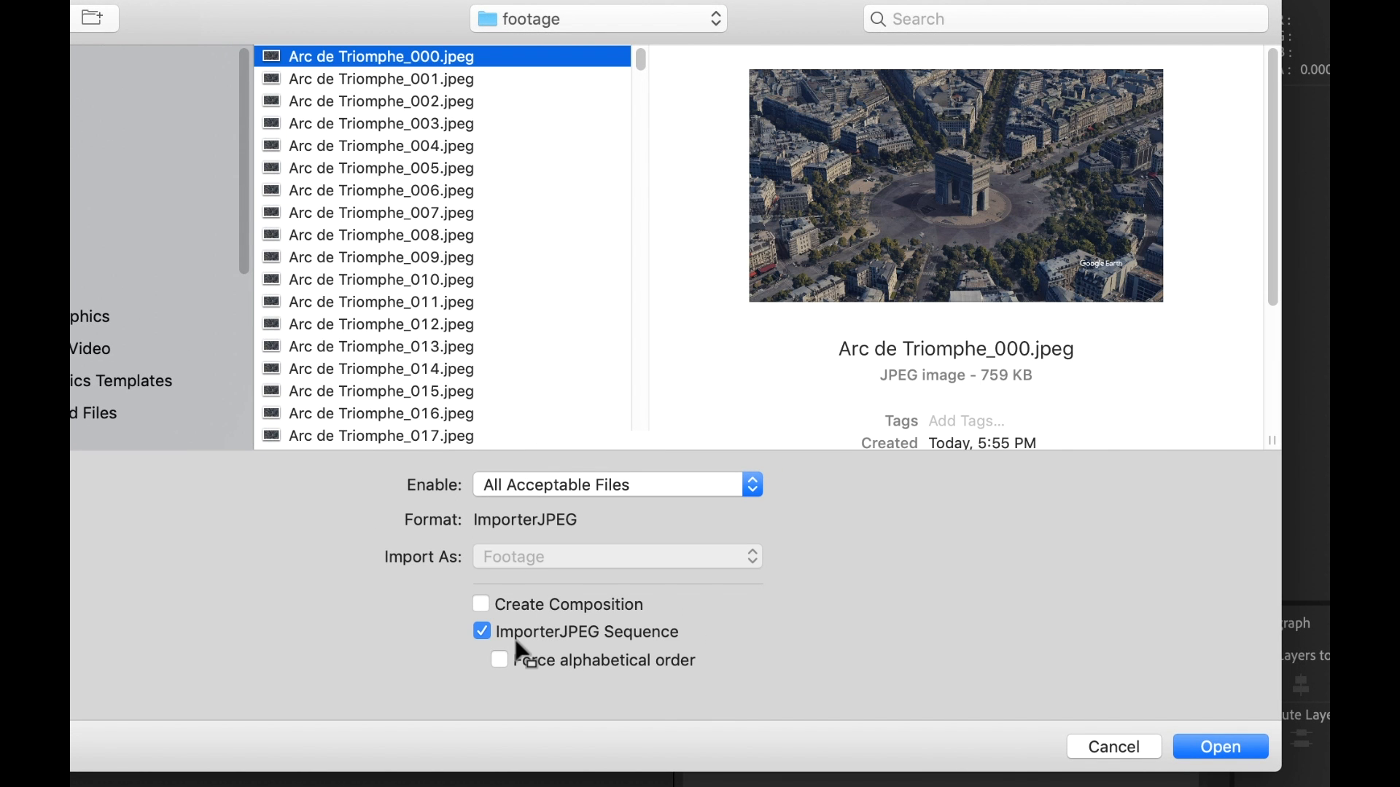
pyautogui.click(1232, 753)
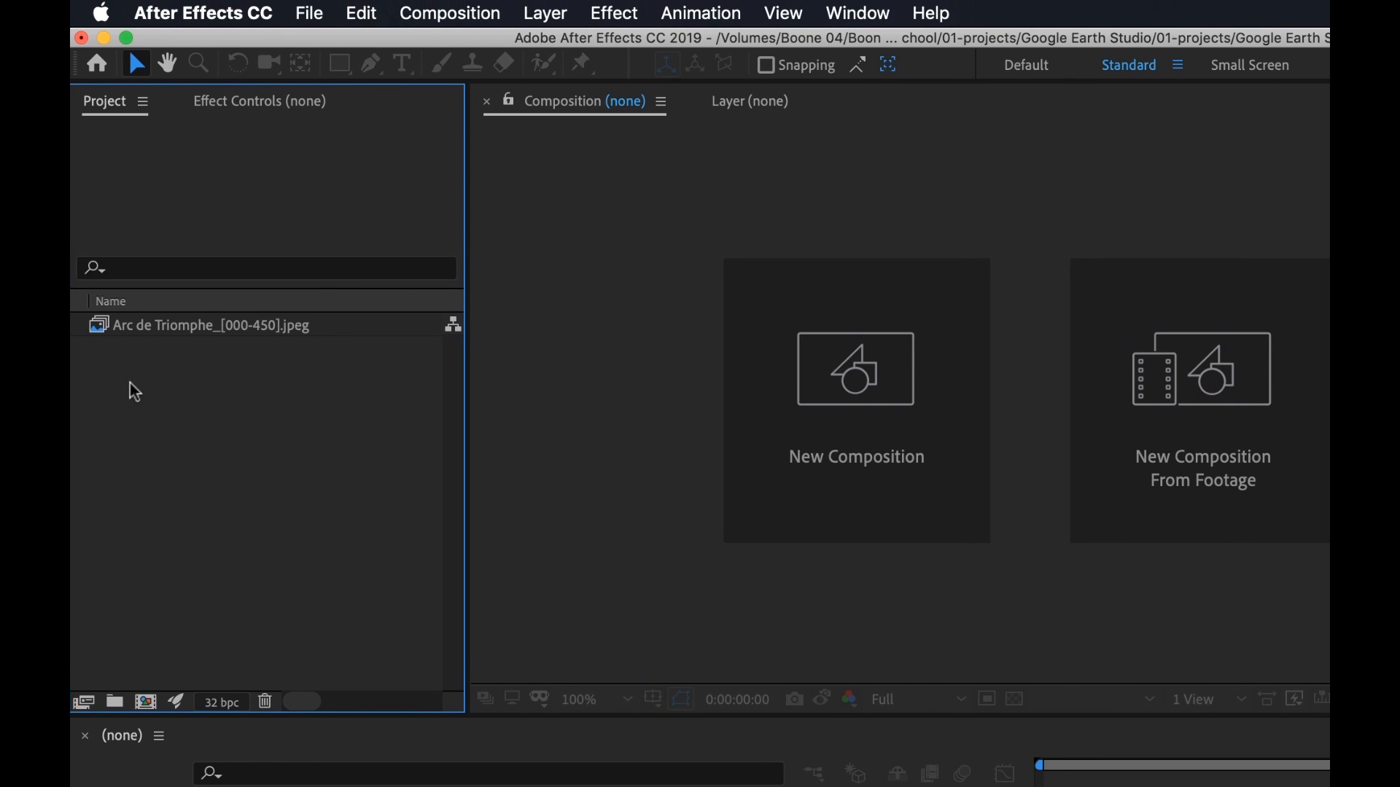
# - Create a composition from the imported Arc de Triomphe JPEG sequence, scrub it to 0:00:02:02 and deselect the layer
pyautogui.click(245, 327)
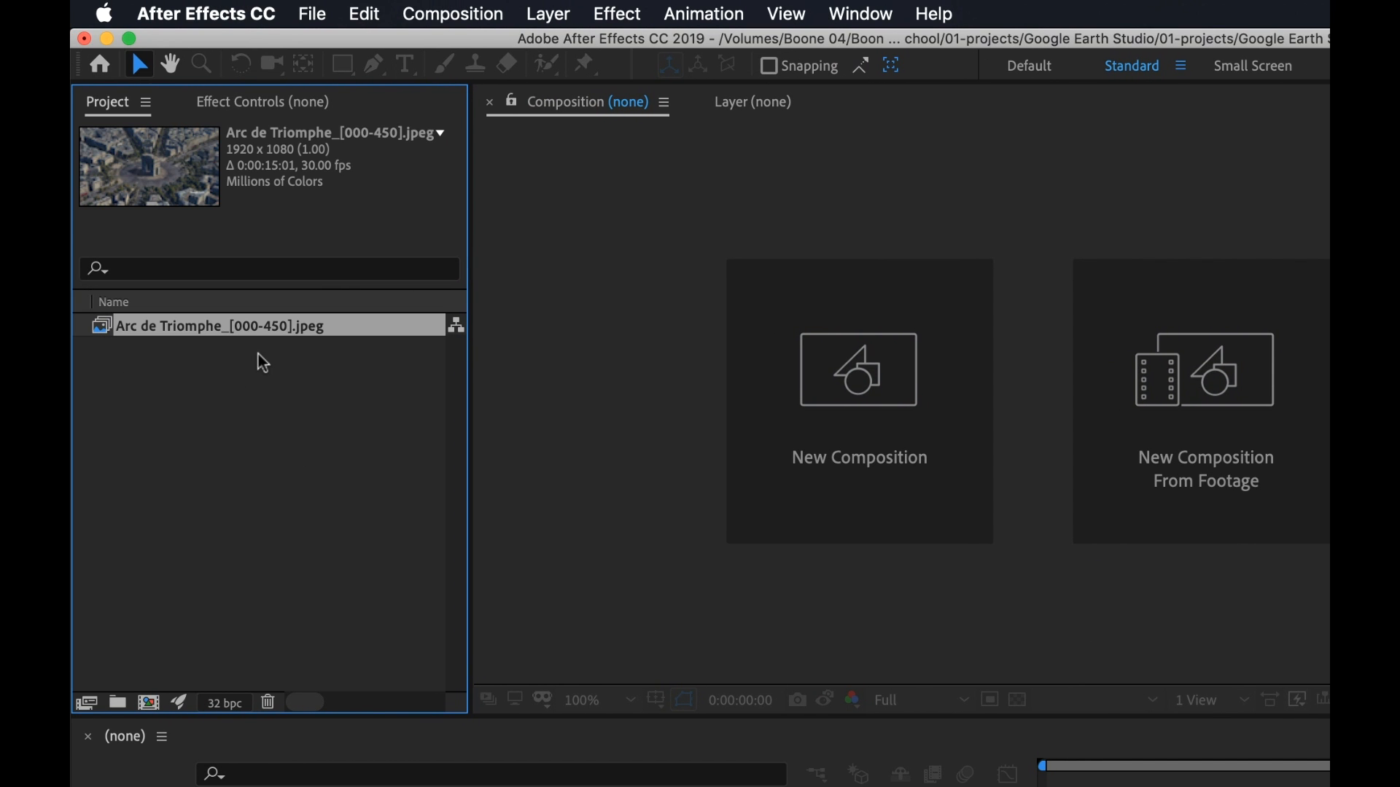
pyautogui.moveTo(156, 321); pyautogui.dragTo(151, 702)
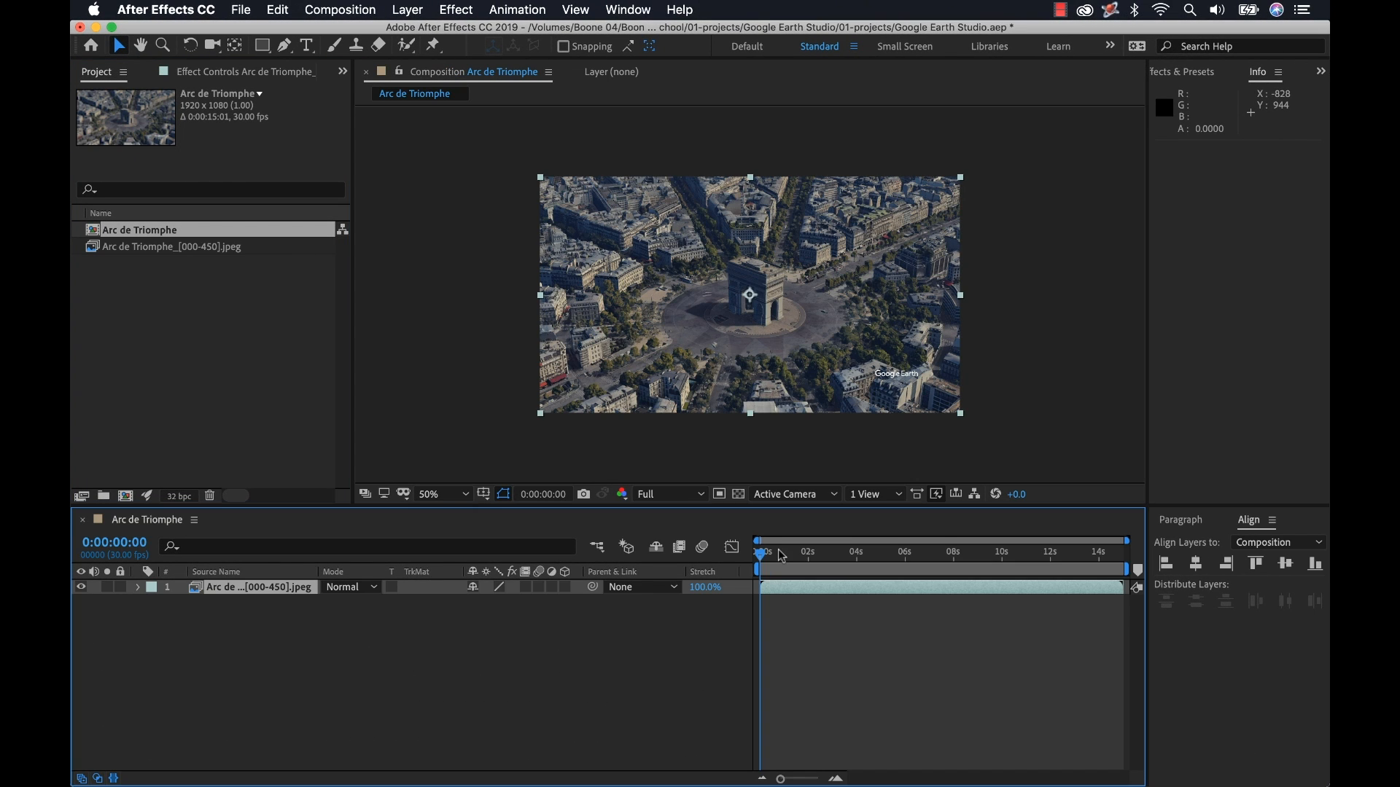
pyautogui.moveTo(781, 556); pyautogui.dragTo(809, 556)
pyautogui.click(529, 662)
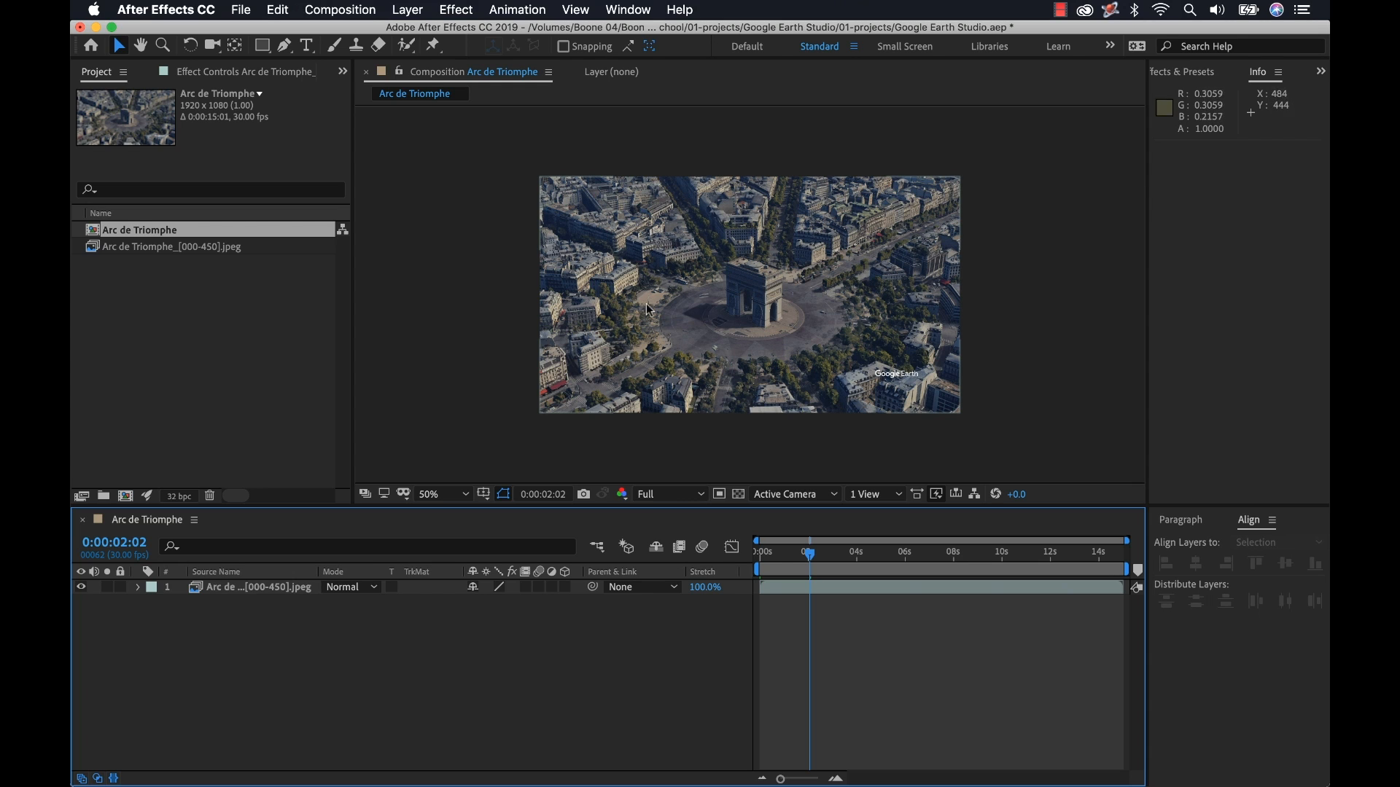
pyautogui.click(178, 317)
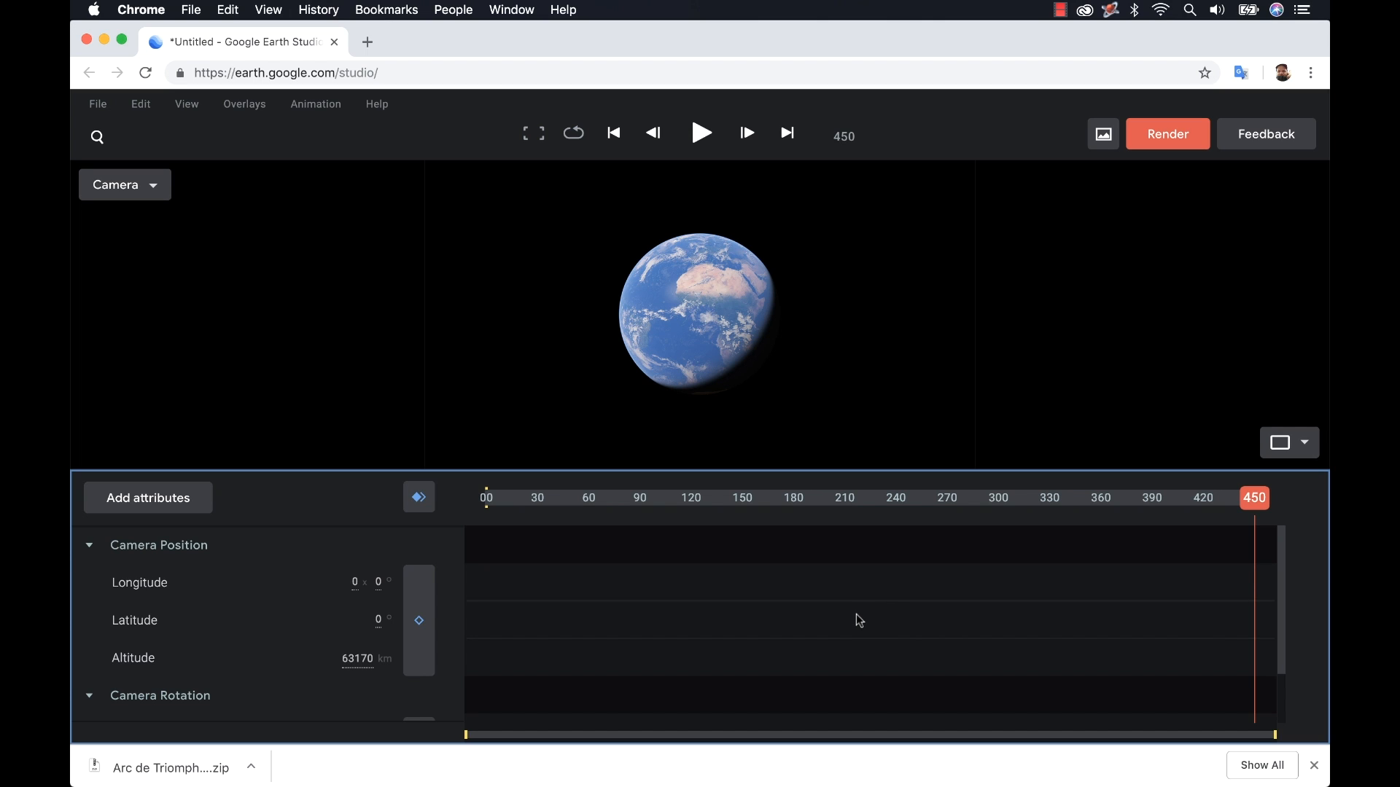
# - Add the Time of Day attribute to the project
pyautogui.click(175, 511)
pyautogui.click(100, 676)
pyautogui.click(153, 502)
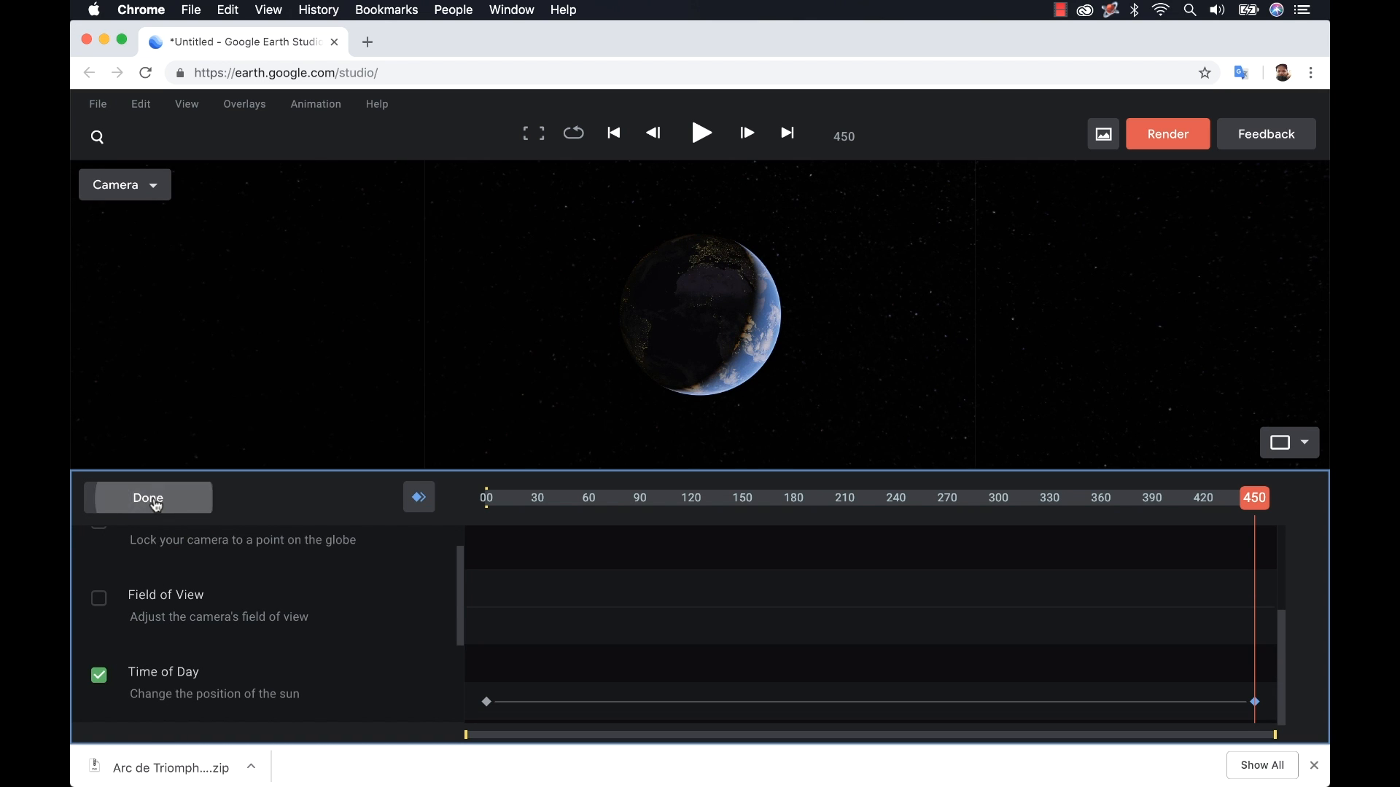
# - Turn the globe around to examine the sun and the night lights of North America
pyautogui.scroll(5, 699, 288)
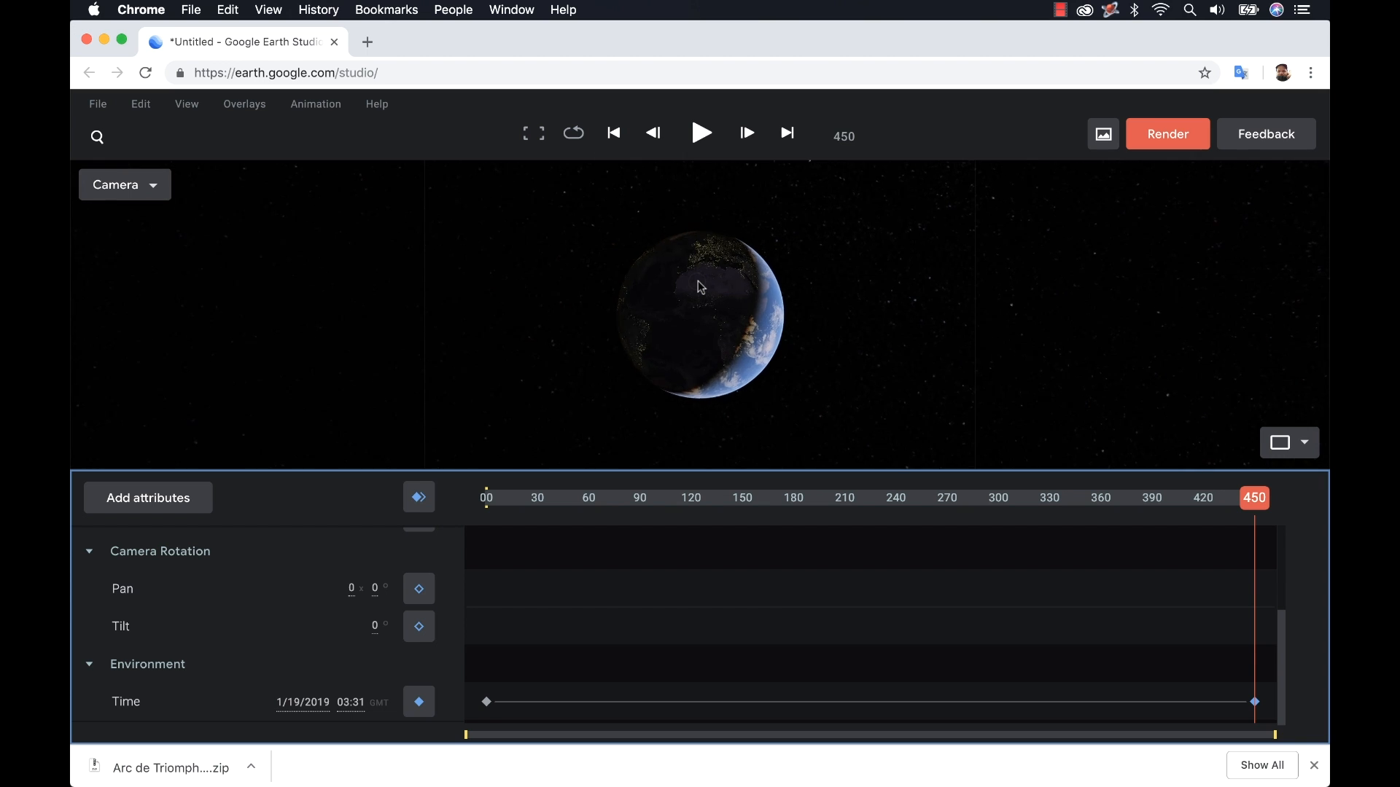
pyautogui.moveTo(715, 244); pyautogui.dragTo(883, 257)
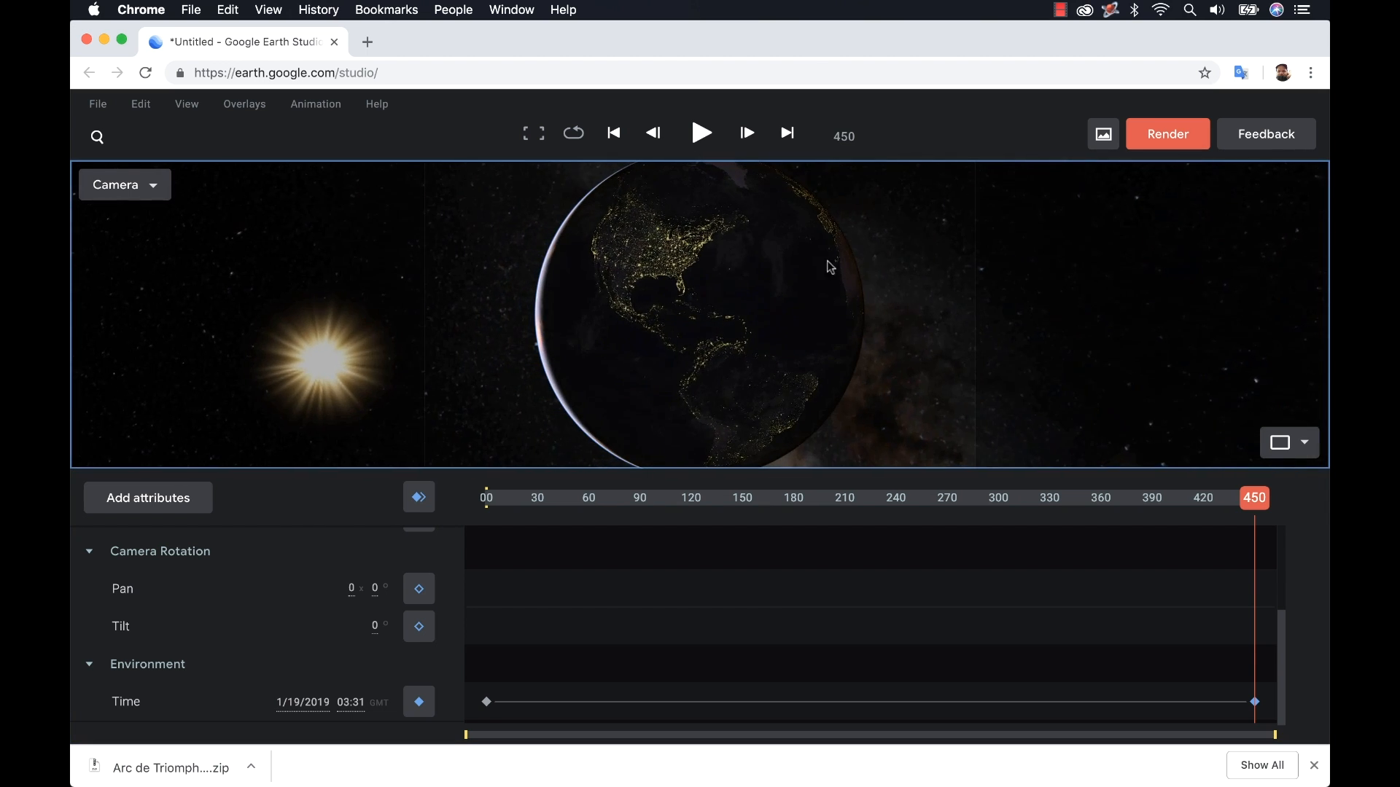
pyautogui.moveTo(676, 250); pyautogui.dragTo(692, 272)
pyautogui.scroll(-5, 692, 274)
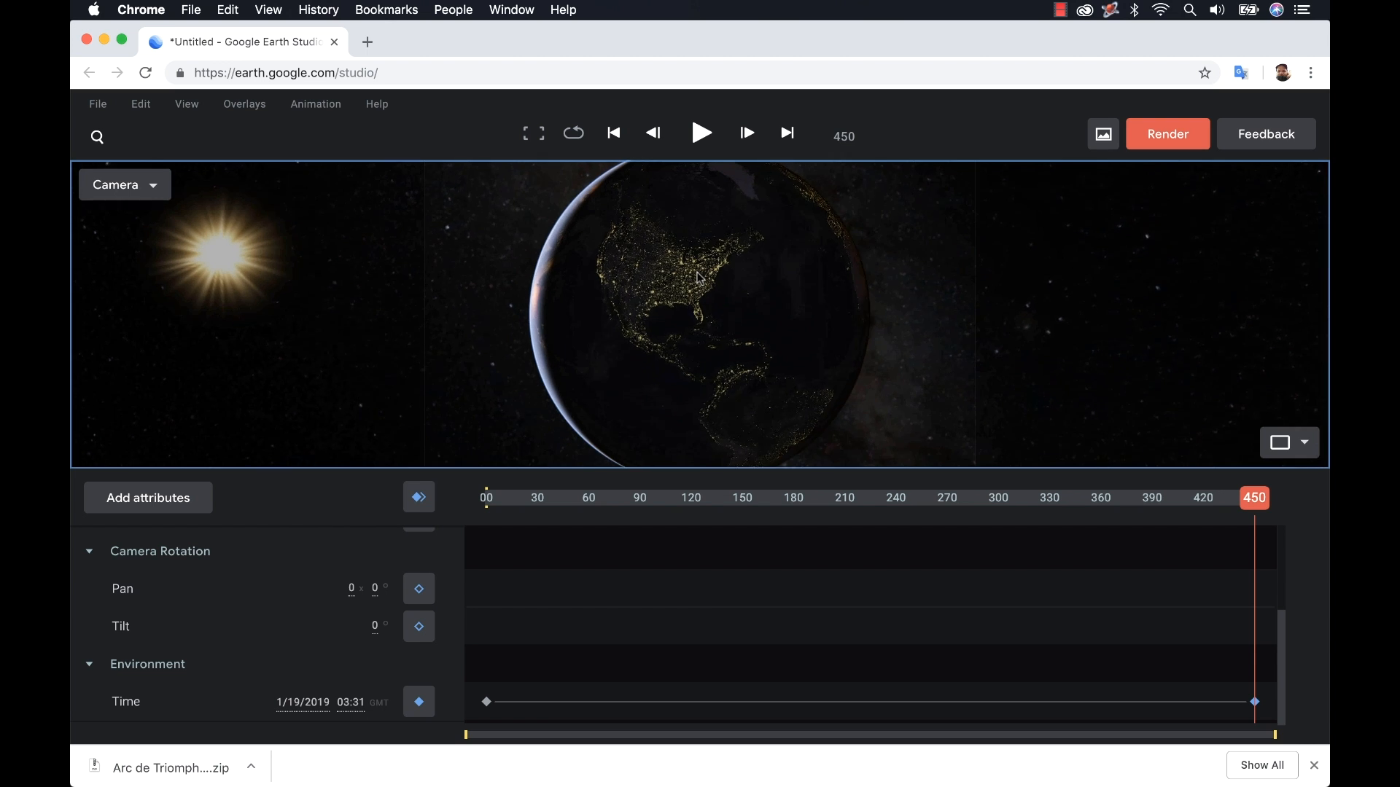
pyautogui.moveTo(712, 292); pyautogui.dragTo(704, 319)
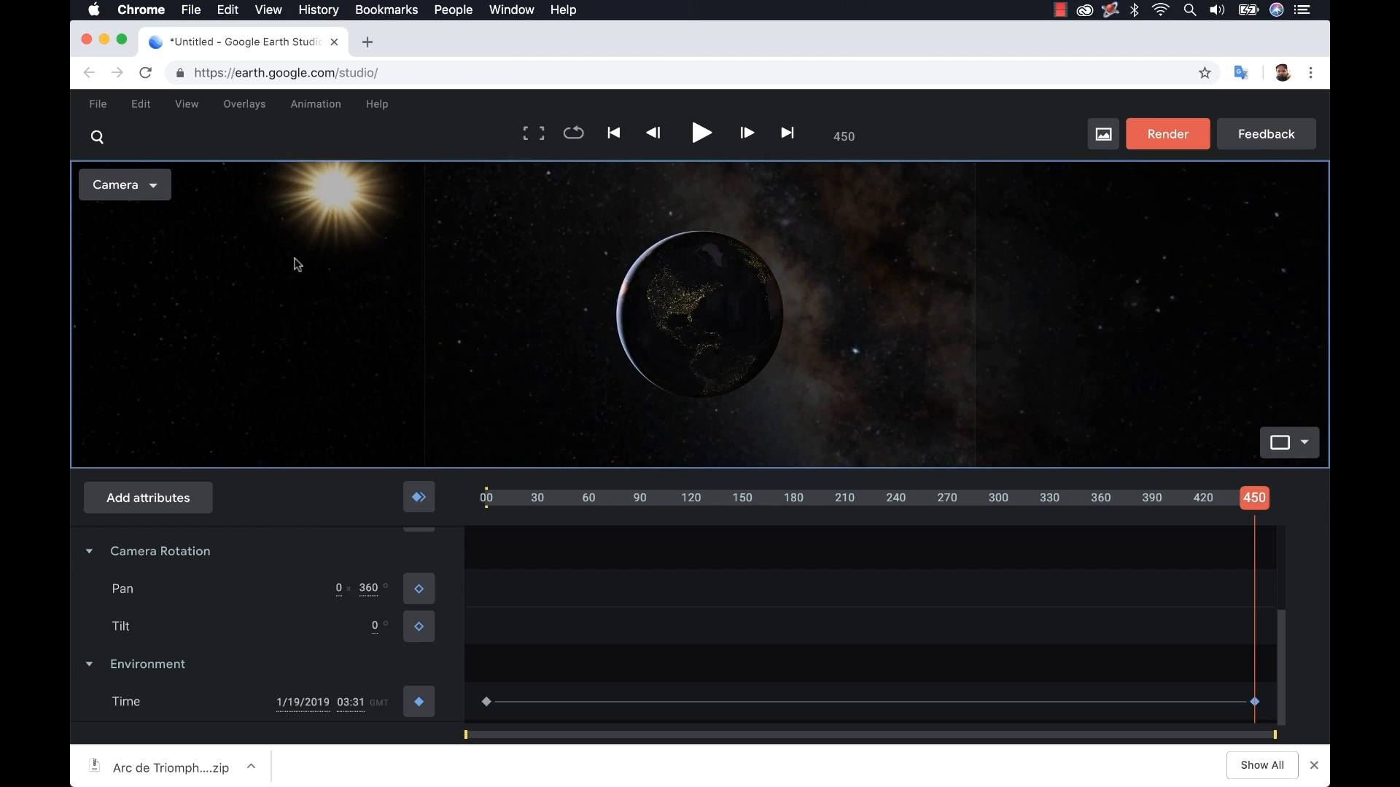
# - Search for the rock tower whose name begins with "devi" and fly the camera to that location
pyautogui.click(97, 138)
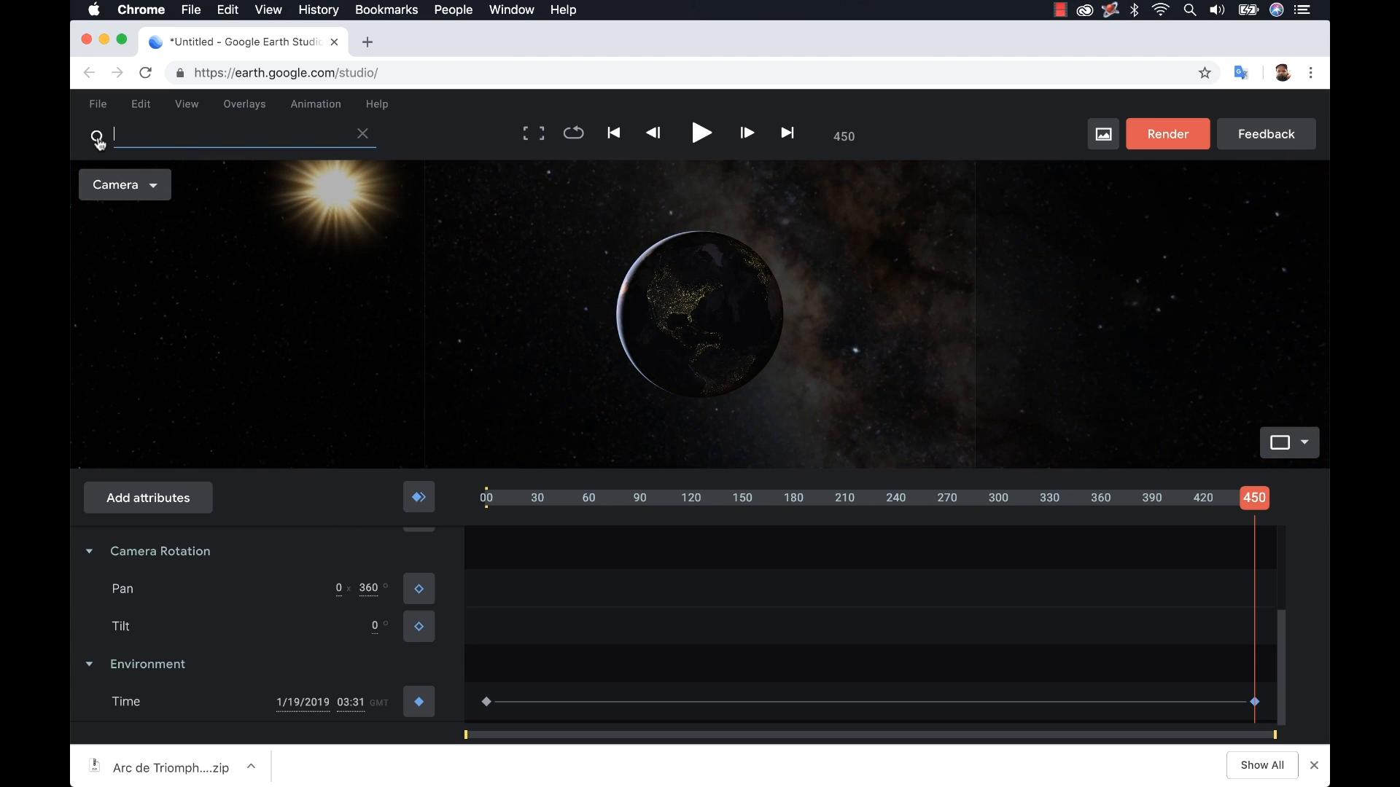
pyautogui.write('devo;')
pyautogui.press('BackSpace')
pyautogui.press('BackSpace')
pyautogui.press('BackSpace')
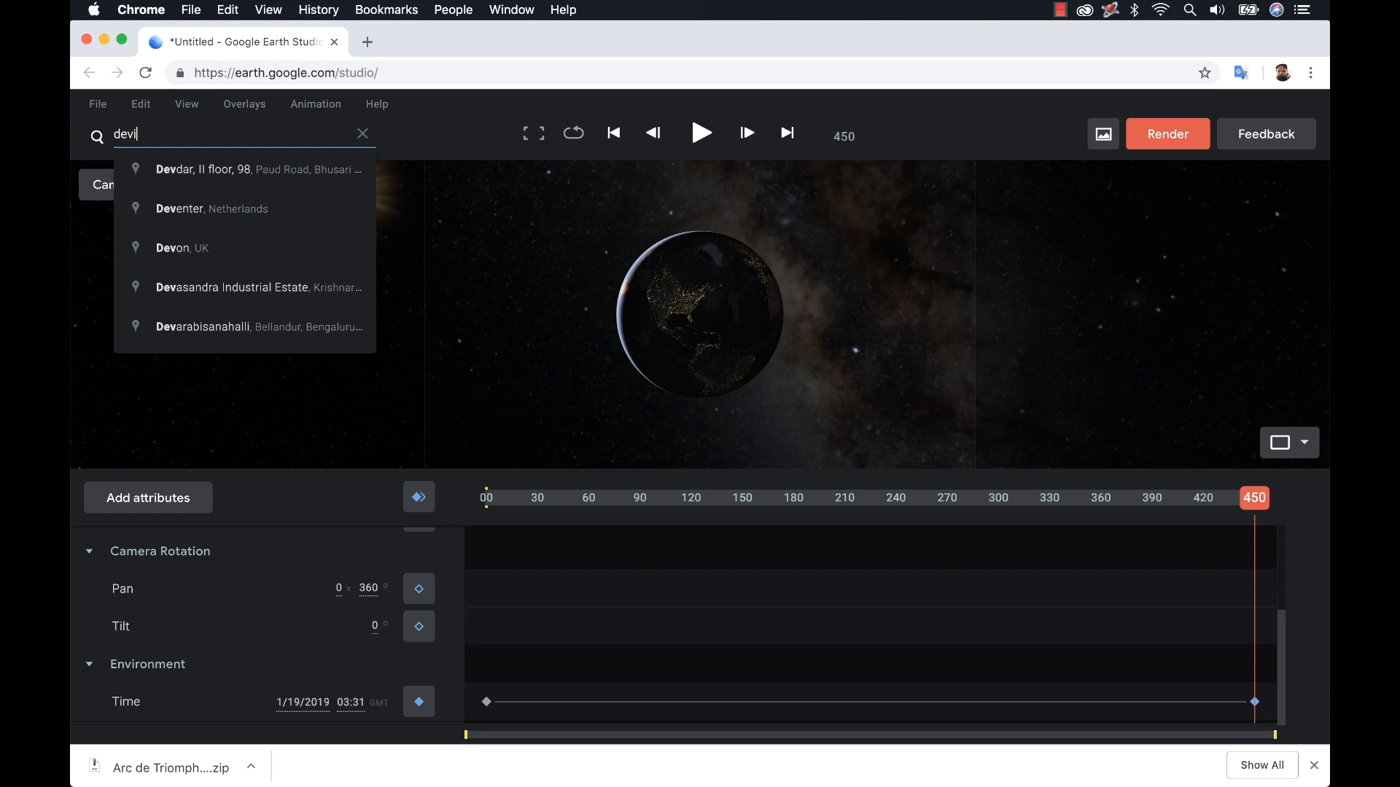
pyautogui.press('Return')
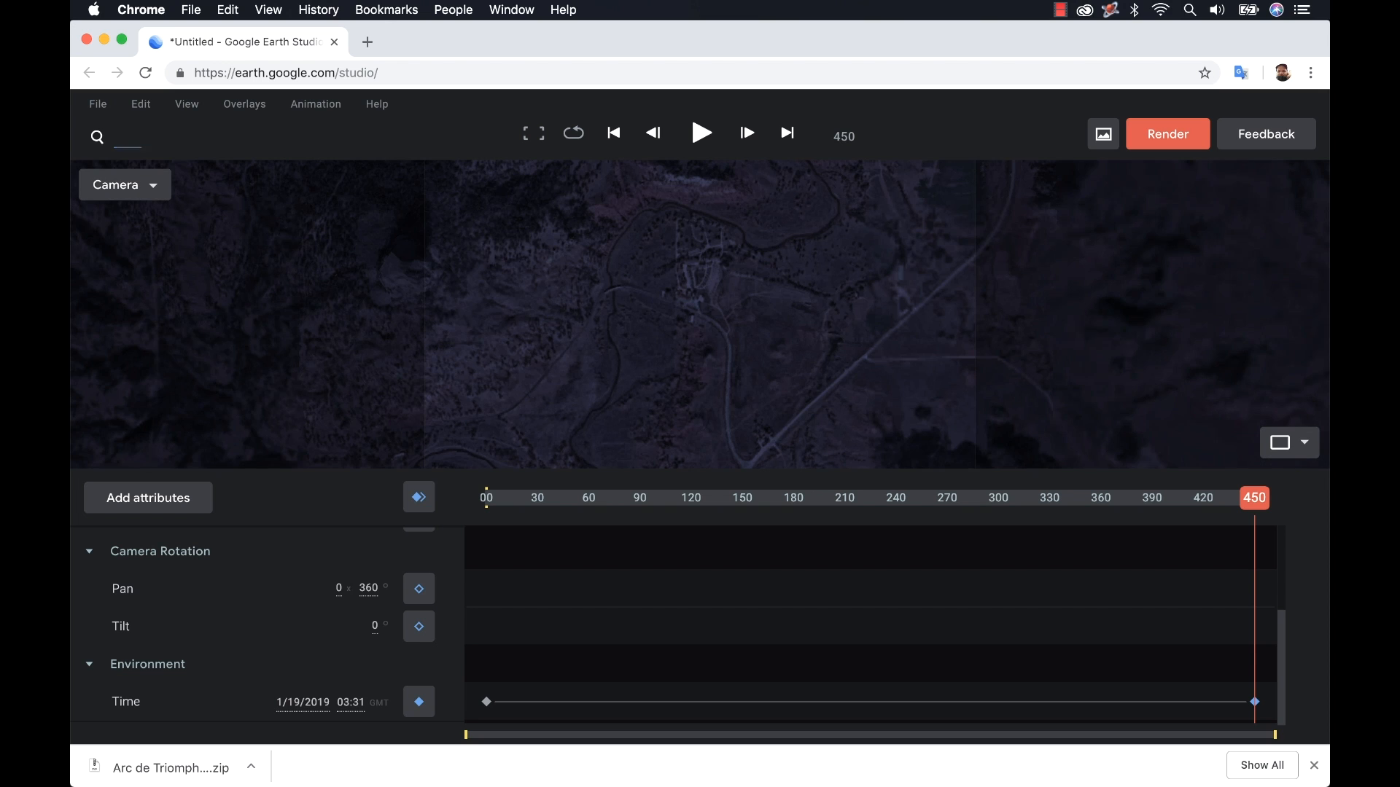
# - Frame the rock tower from low altitude against the starry horizon, with a camera tilt of about 93.2°
pyautogui.moveTo(581, 276); pyautogui.dragTo(834, 323)
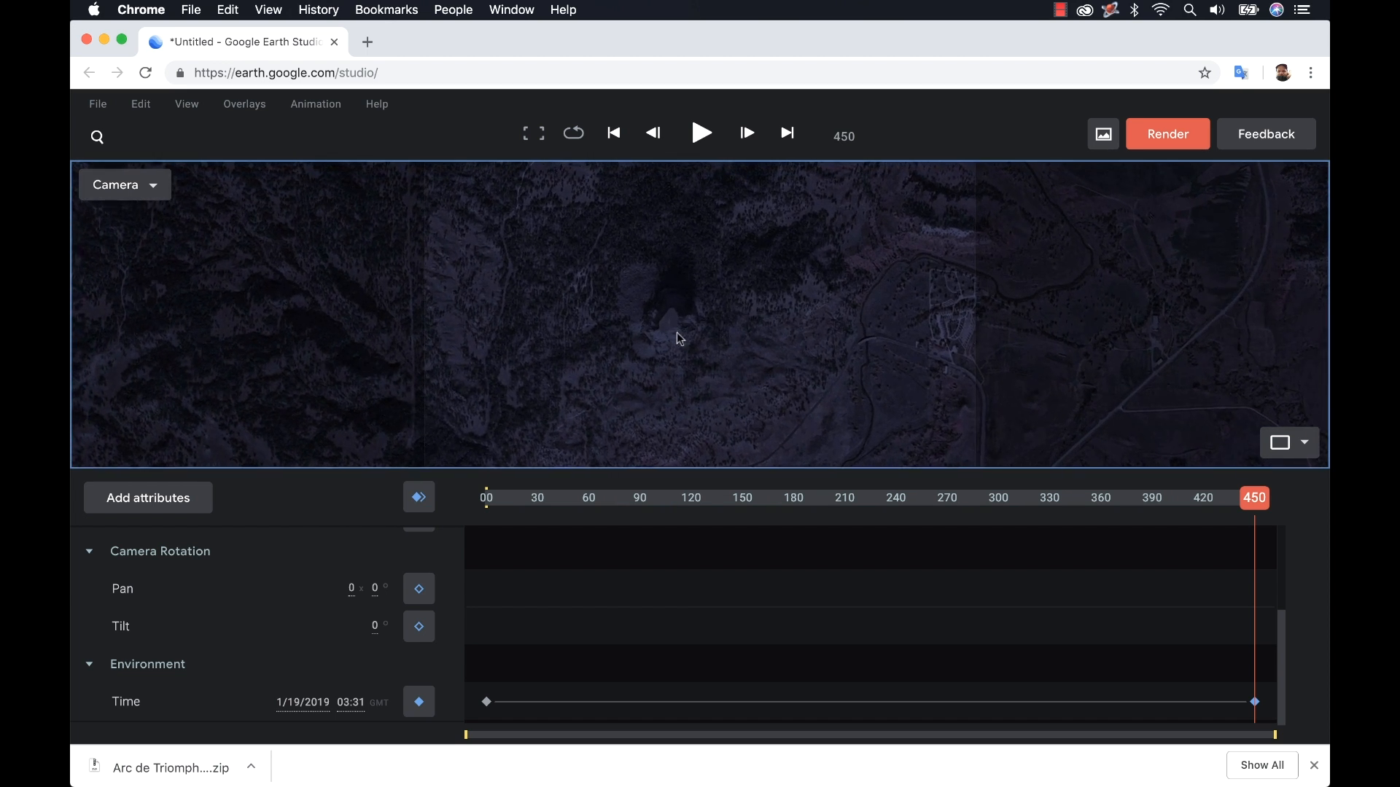
pyautogui.scroll(3, 667, 333)
pyautogui.scroll(5, 668, 335)
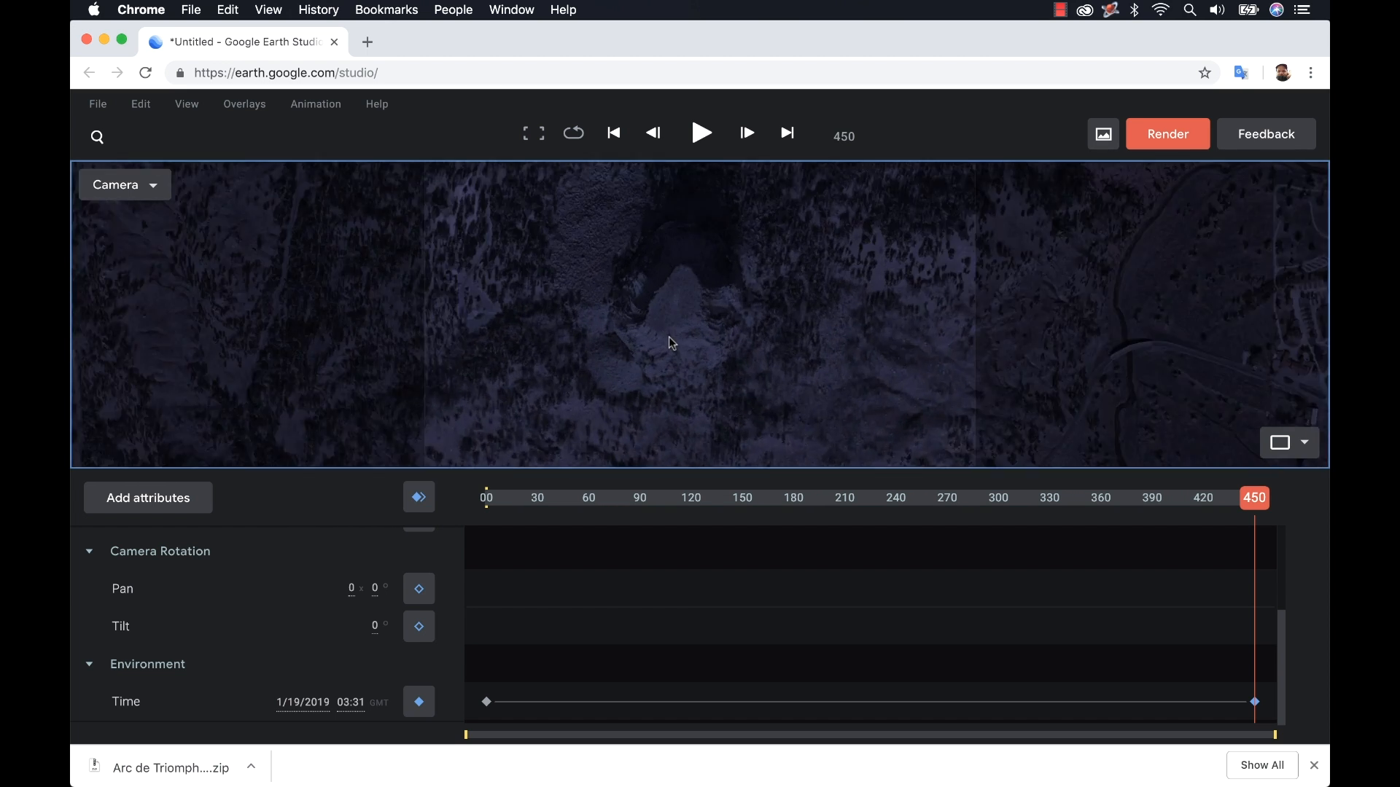
pyautogui.moveTo(670, 339)
pyautogui.keyDown('shift'); pyautogui.mouseDown()
pyautogui.moveTo(732, 231)
pyautogui.moveTo(643, 358)
pyautogui.moveTo(651, 386)
pyautogui.moveTo(746, 335)
pyautogui.moveTo(821, 347)
pyautogui.moveTo(680, 337)
pyautogui.mouseUp(); pyautogui.keyUp('shift')
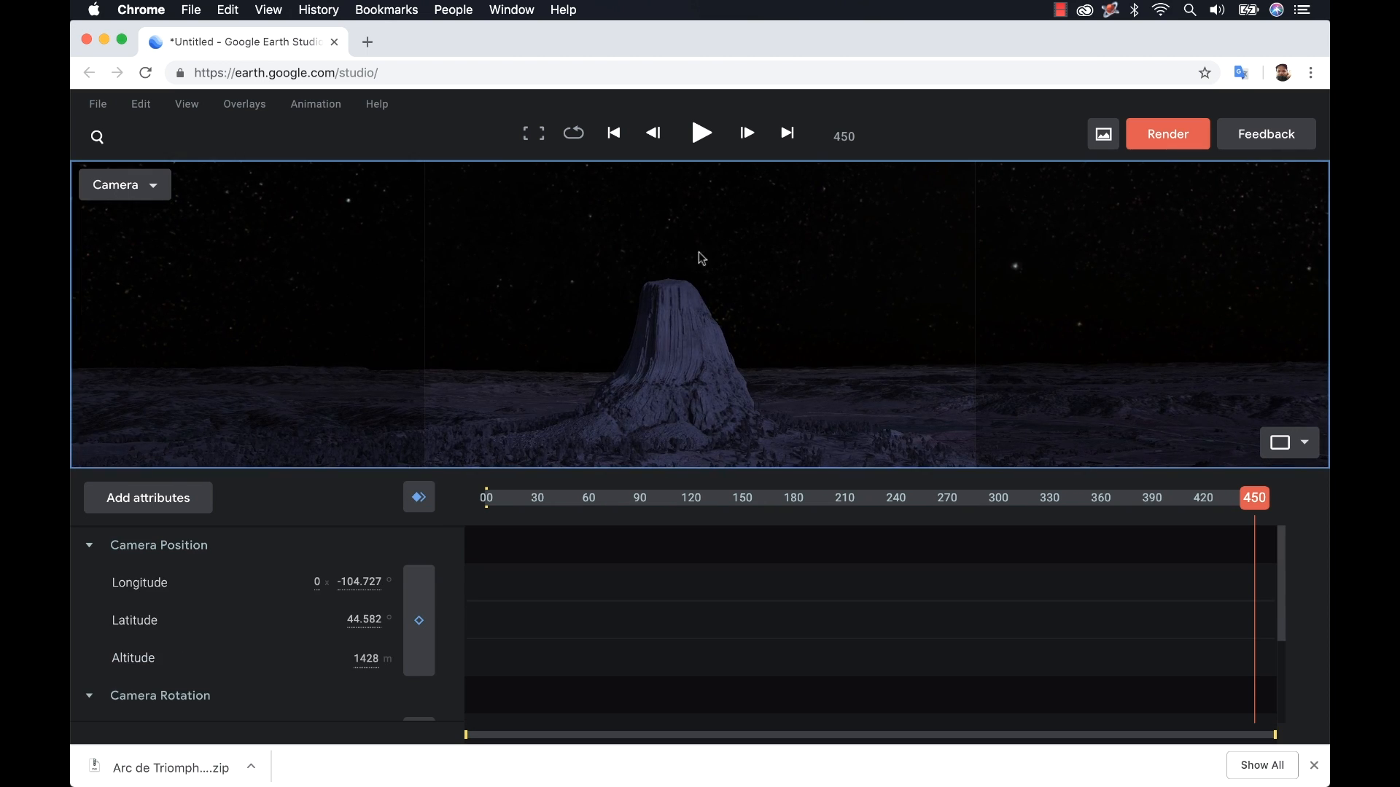
# - Set the environment Time at frame 450 to 04:28 GMT on 1/19/2019
pyautogui.scroll(-3, 183, 696)
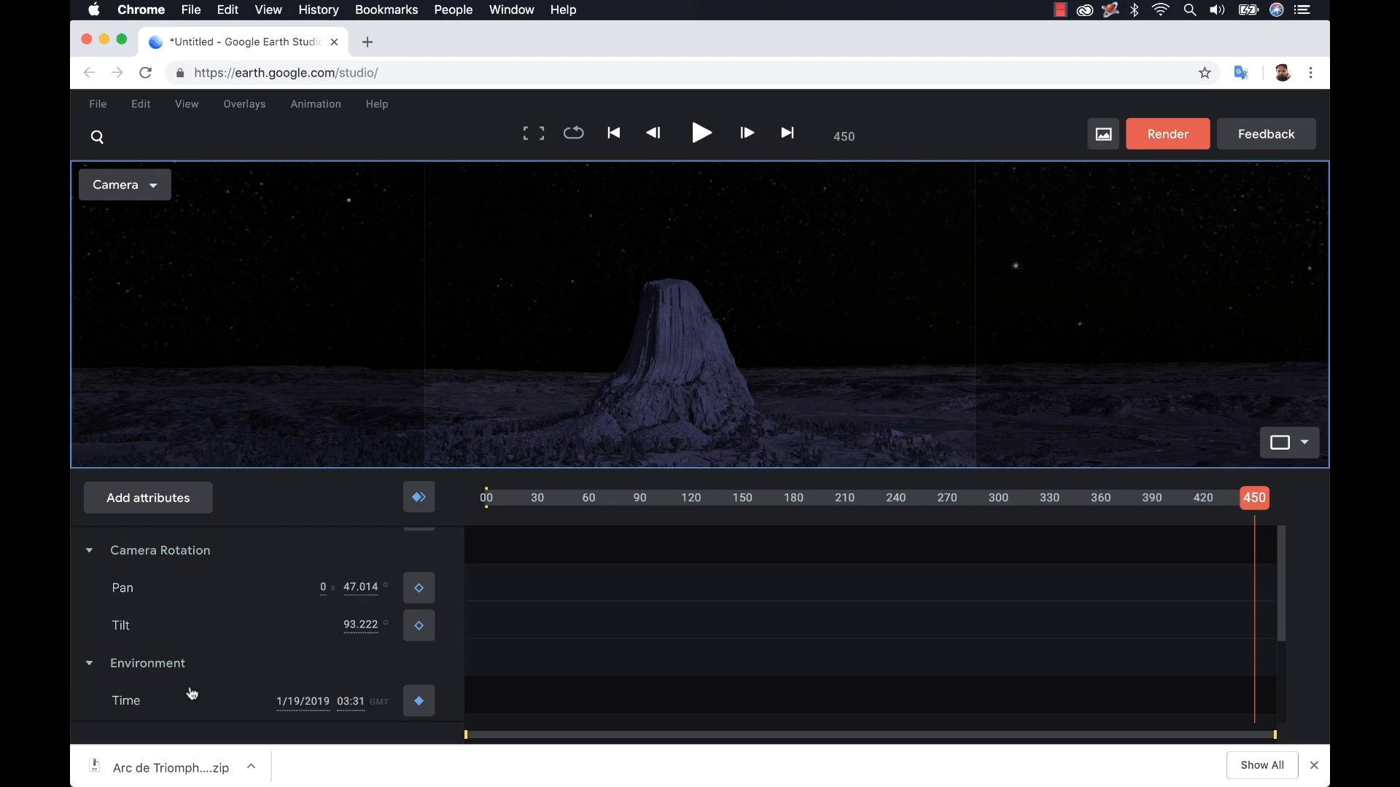
pyautogui.click(349, 702)
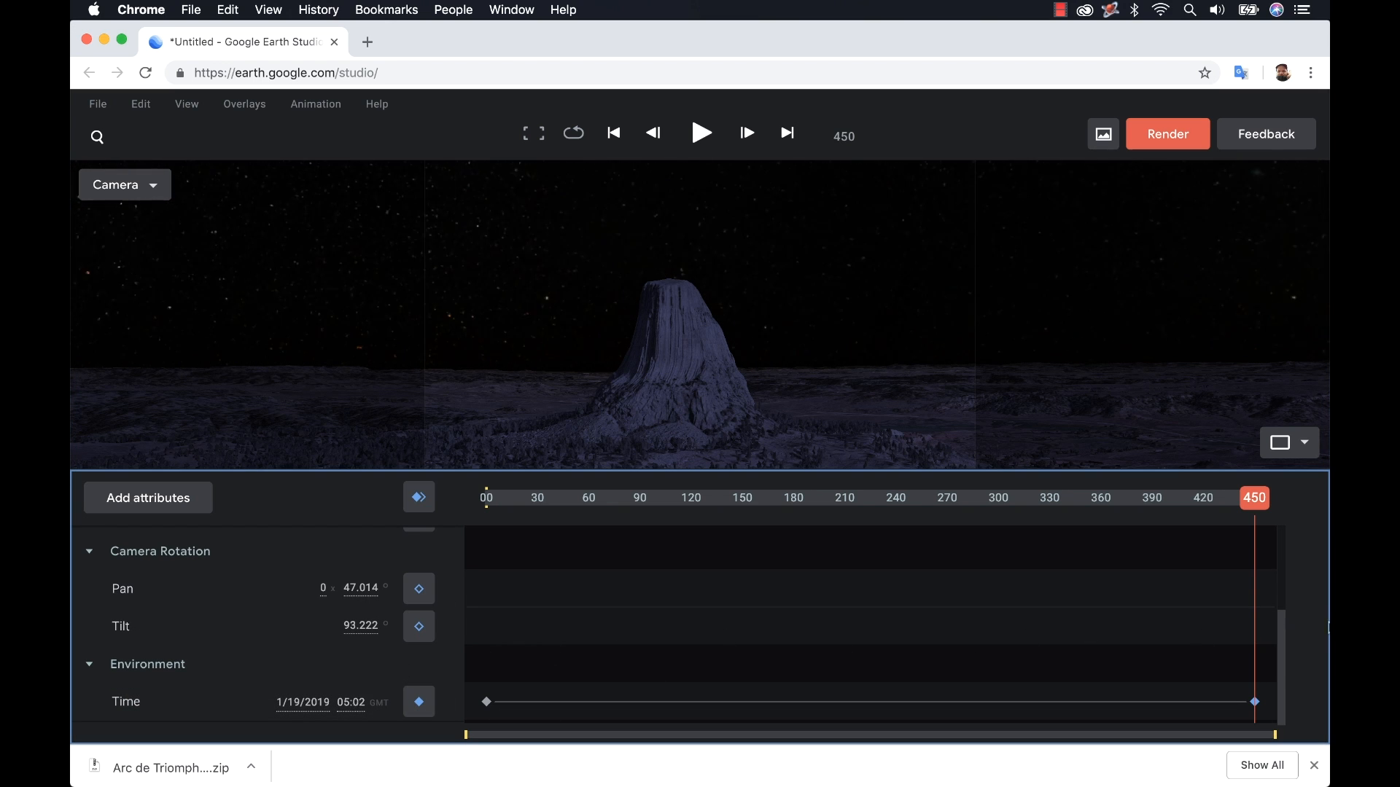
pyautogui.moveTo(352, 702); pyautogui.dragTo(1158, 602)
pyautogui.moveTo(103, 720); pyautogui.dragTo(187, 674)
# - Orbit the camera around the rock tower to a pan of about 165°, keeping the tilt at about 93.2°
pyautogui.moveTo(668, 382); pyautogui.dragTo(802, 380)
pyautogui.moveTo(674, 394); pyautogui.dragTo(829, 386)
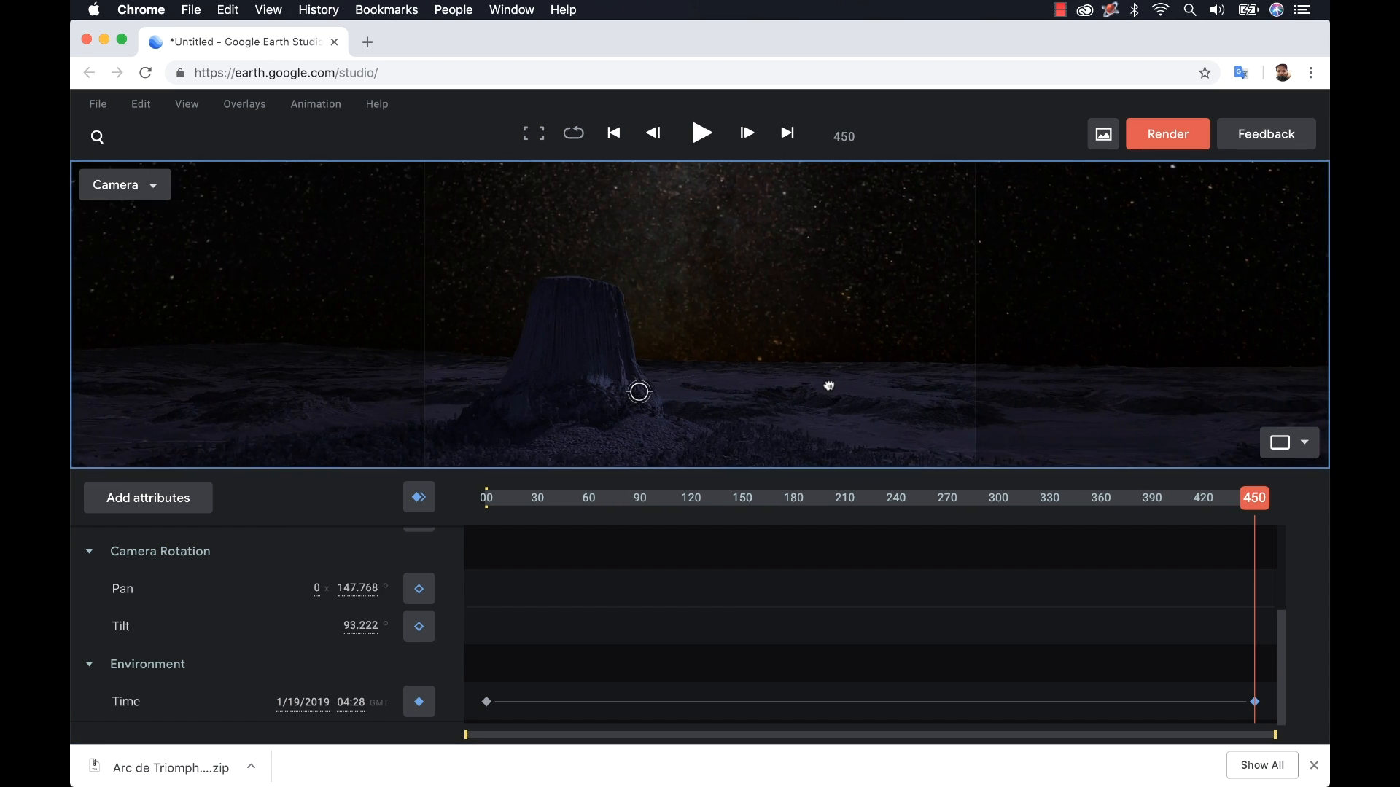
pyautogui.moveTo(592, 392)
pyautogui.mouseDown()
pyautogui.moveTo(678, 371)
pyautogui.moveTo(582, 415)
pyautogui.mouseUp()
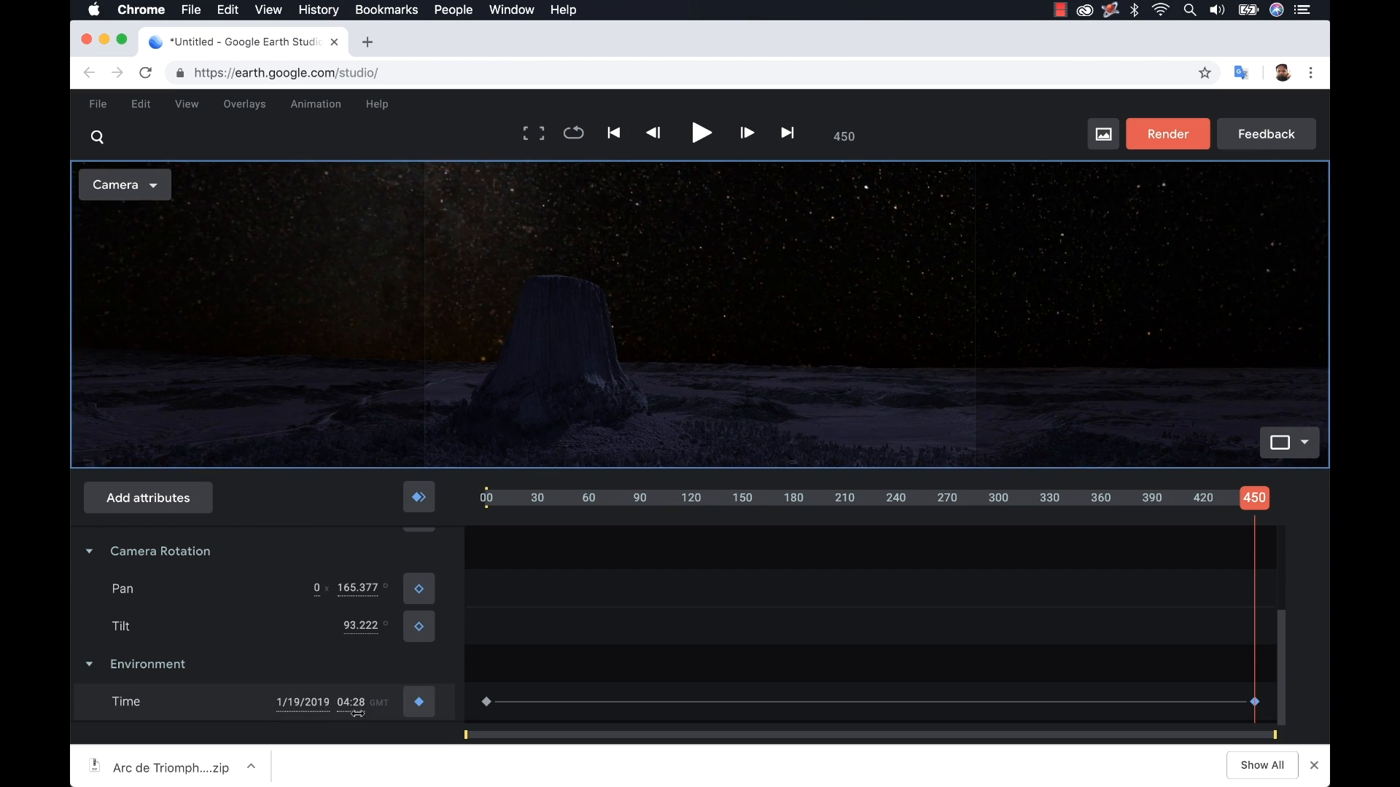
# - Set the environment Time at frame 450 to 04:00 GMT and preview the change of the night sky
pyautogui.moveTo(357, 701); pyautogui.dragTo(463, 684)
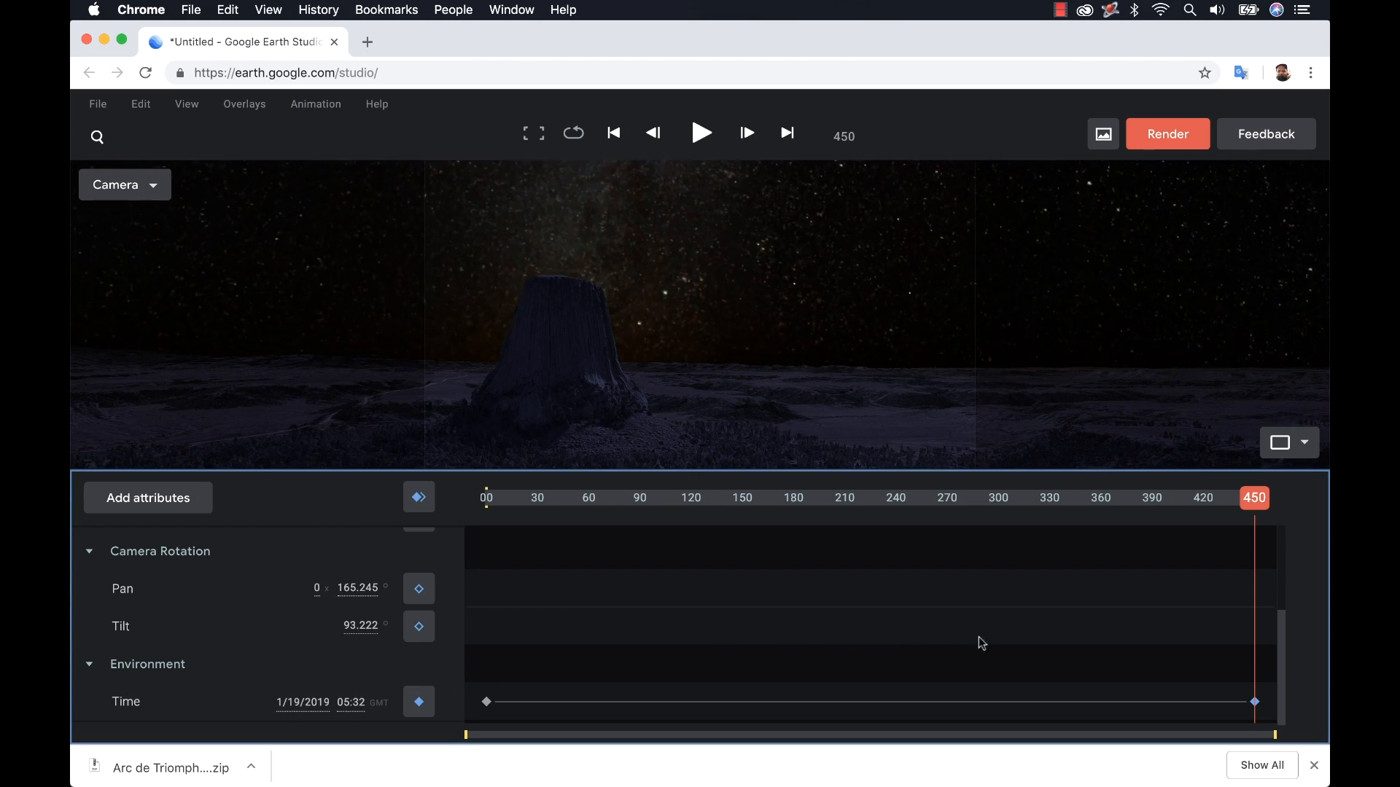
pyautogui.moveTo(350, 702); pyautogui.dragTo(956, 670)
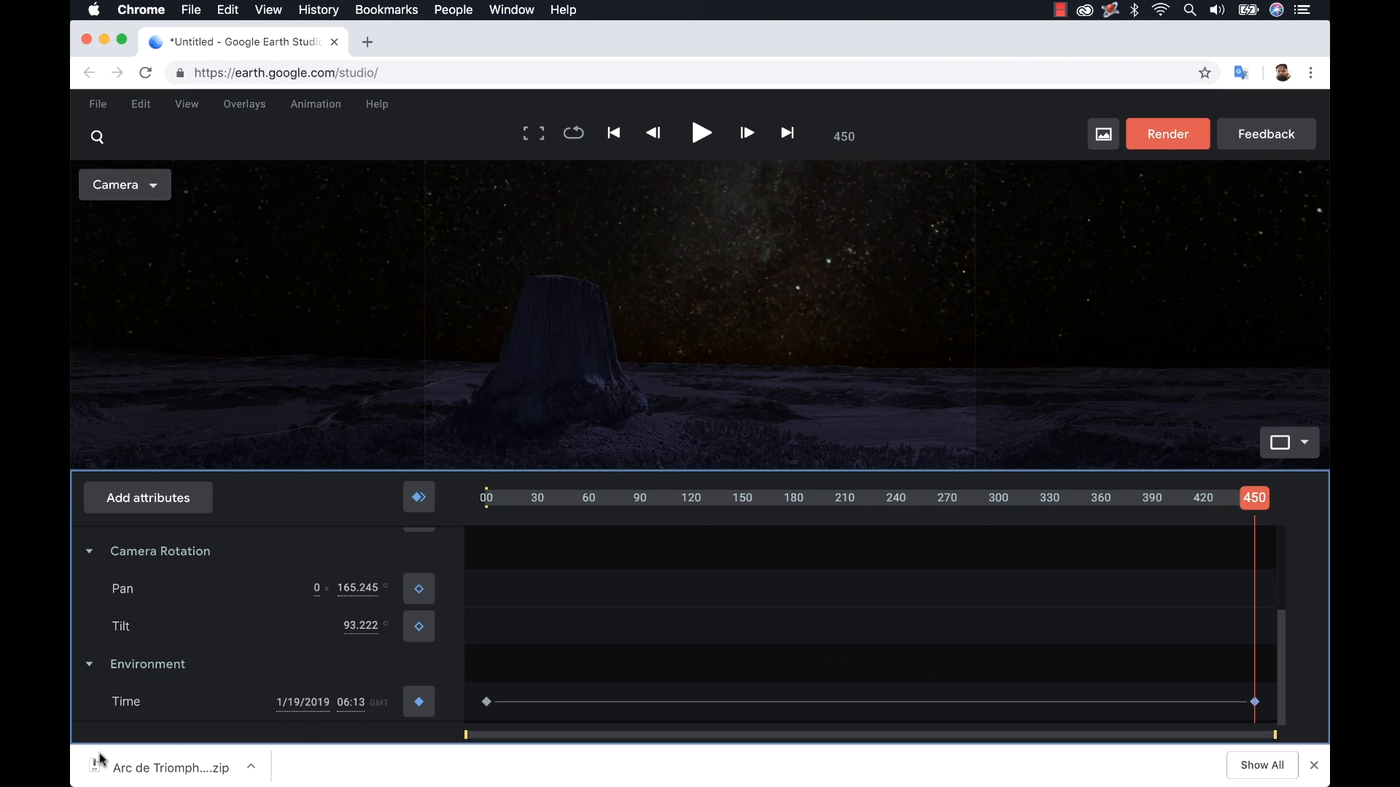
pyautogui.moveTo(357, 702)
pyautogui.mouseDown()
pyautogui.moveTo(340, 706)
pyautogui.moveTo(360, 702)
pyautogui.mouseUp()
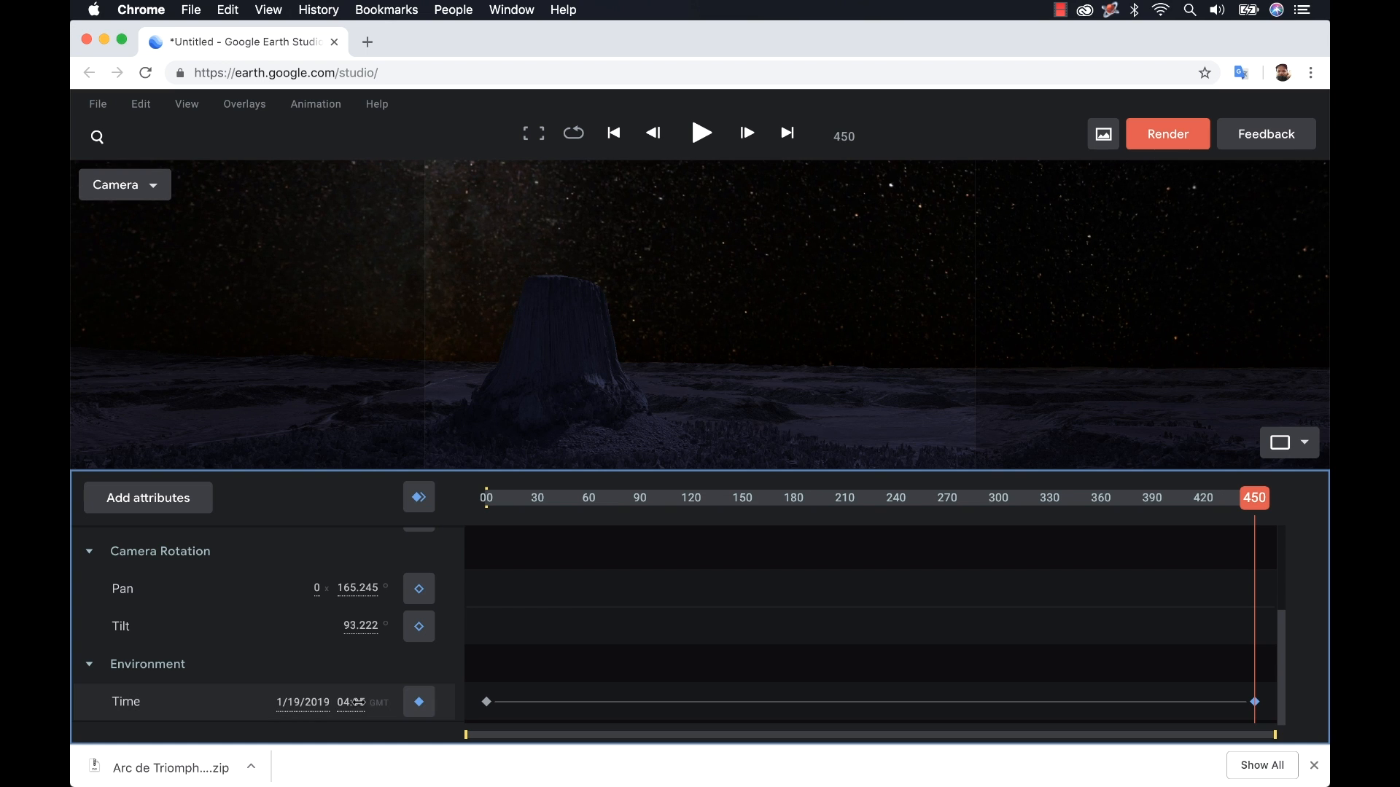
pyautogui.moveTo(151, 723); pyautogui.dragTo(119, 727)
pyautogui.moveTo(561, 507); pyautogui.dragTo(1271, 537)
pyautogui.press('space')
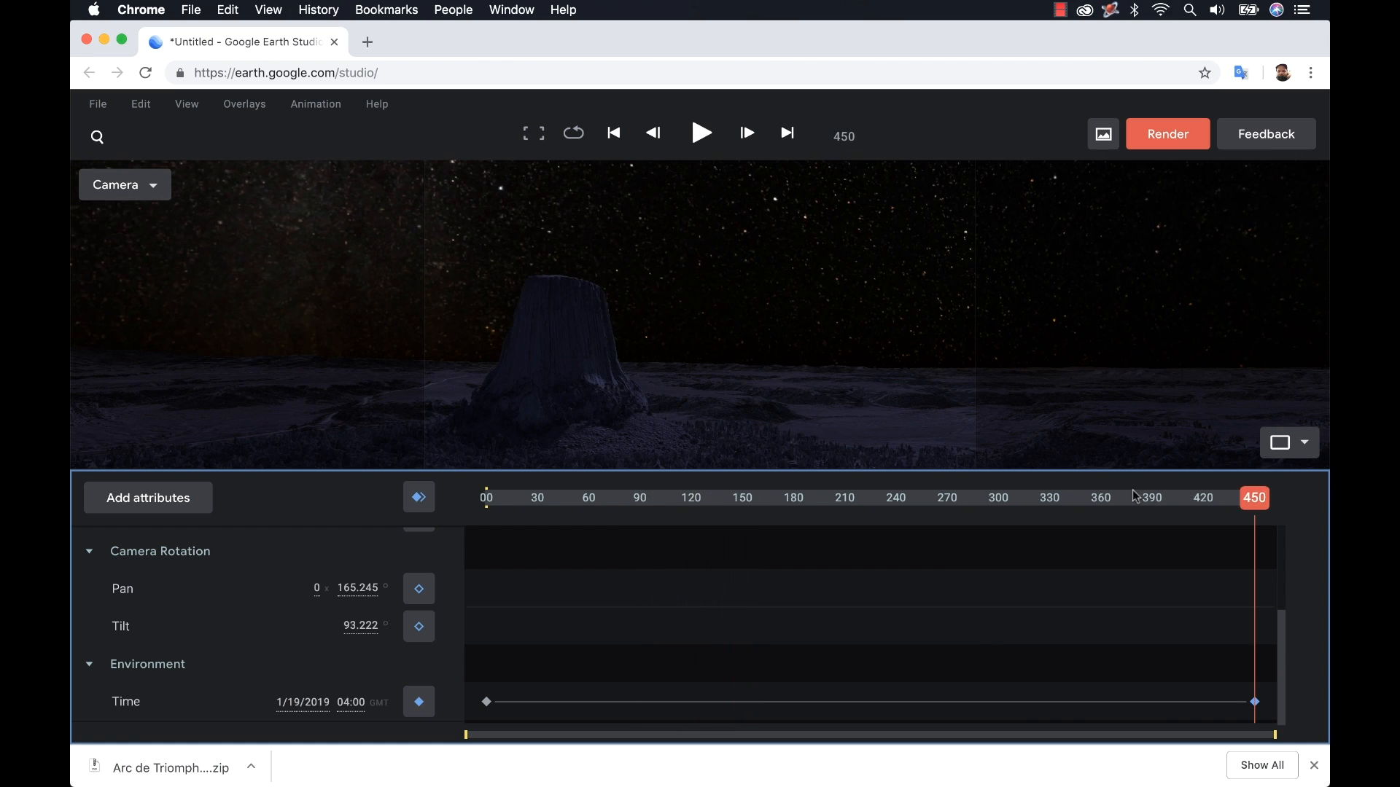
# - Keyframe the current camera framing of the rock tower at frame 0
pyautogui.moveTo(1135, 496); pyautogui.dragTo(333, 565)
pyautogui.press('space')
pyautogui.moveTo(538, 503); pyautogui.dragTo(432, 518)
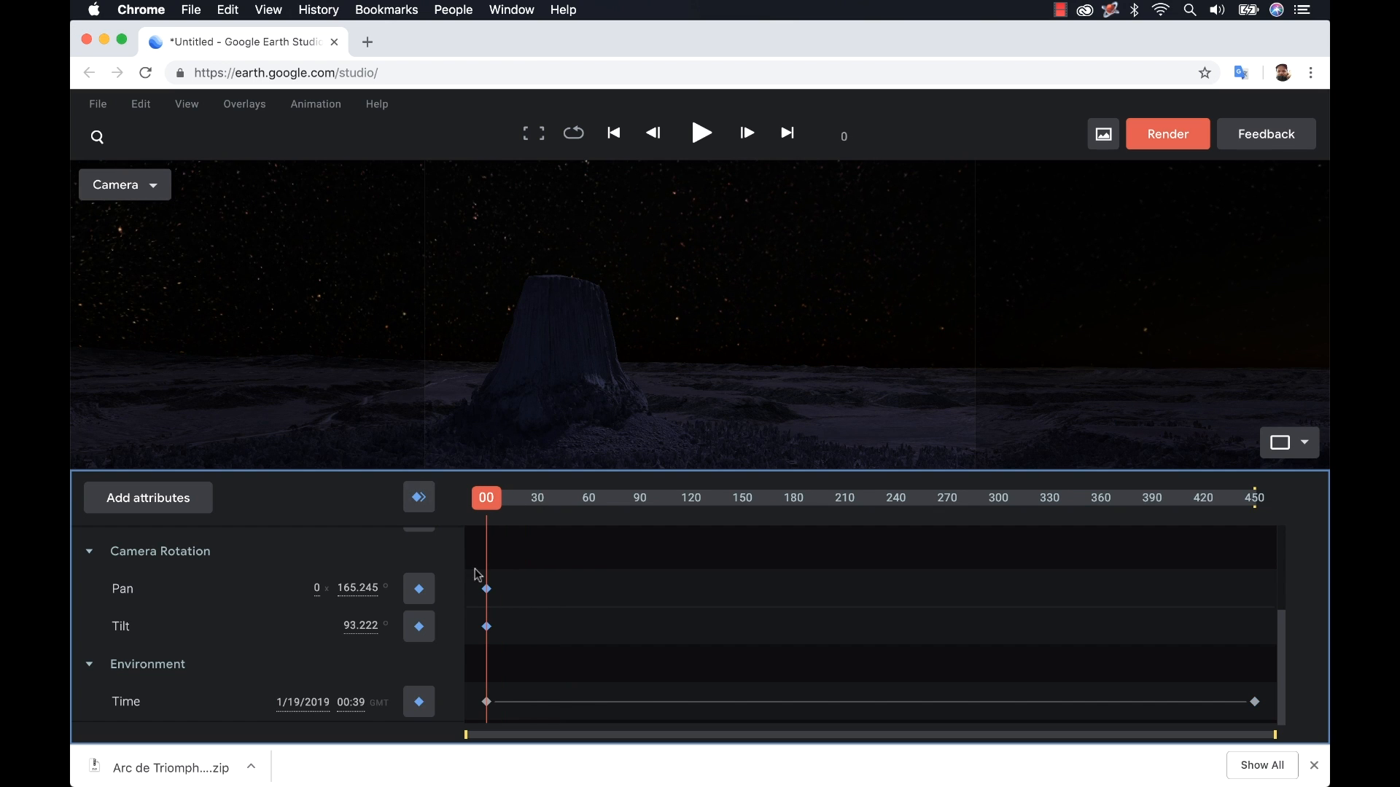
# - At frame 450, move the camera closer to the rock tower, tilt it to about 97.3° and keyframe all attributes
pyautogui.moveTo(567, 493); pyautogui.dragTo(1321, 482)
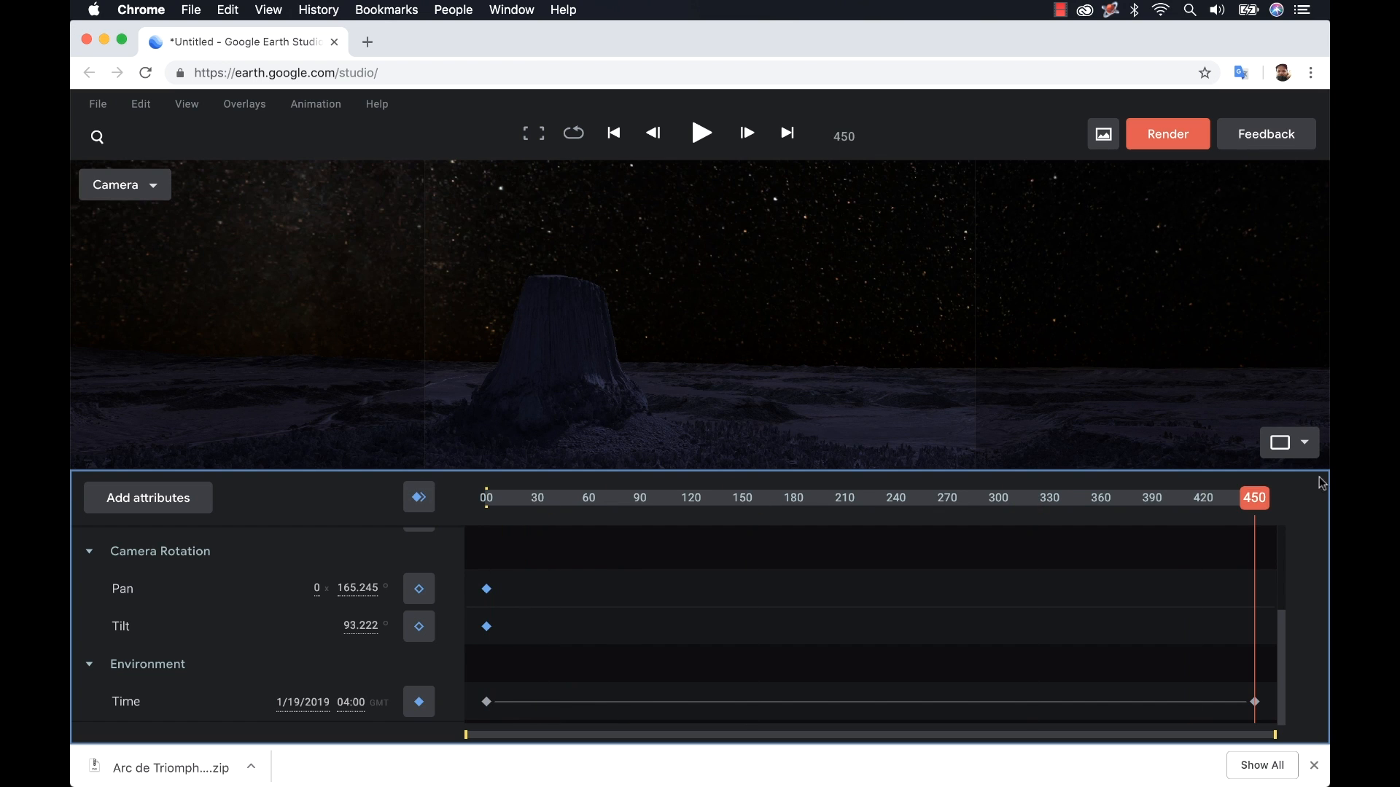
pyautogui.click(586, 372)
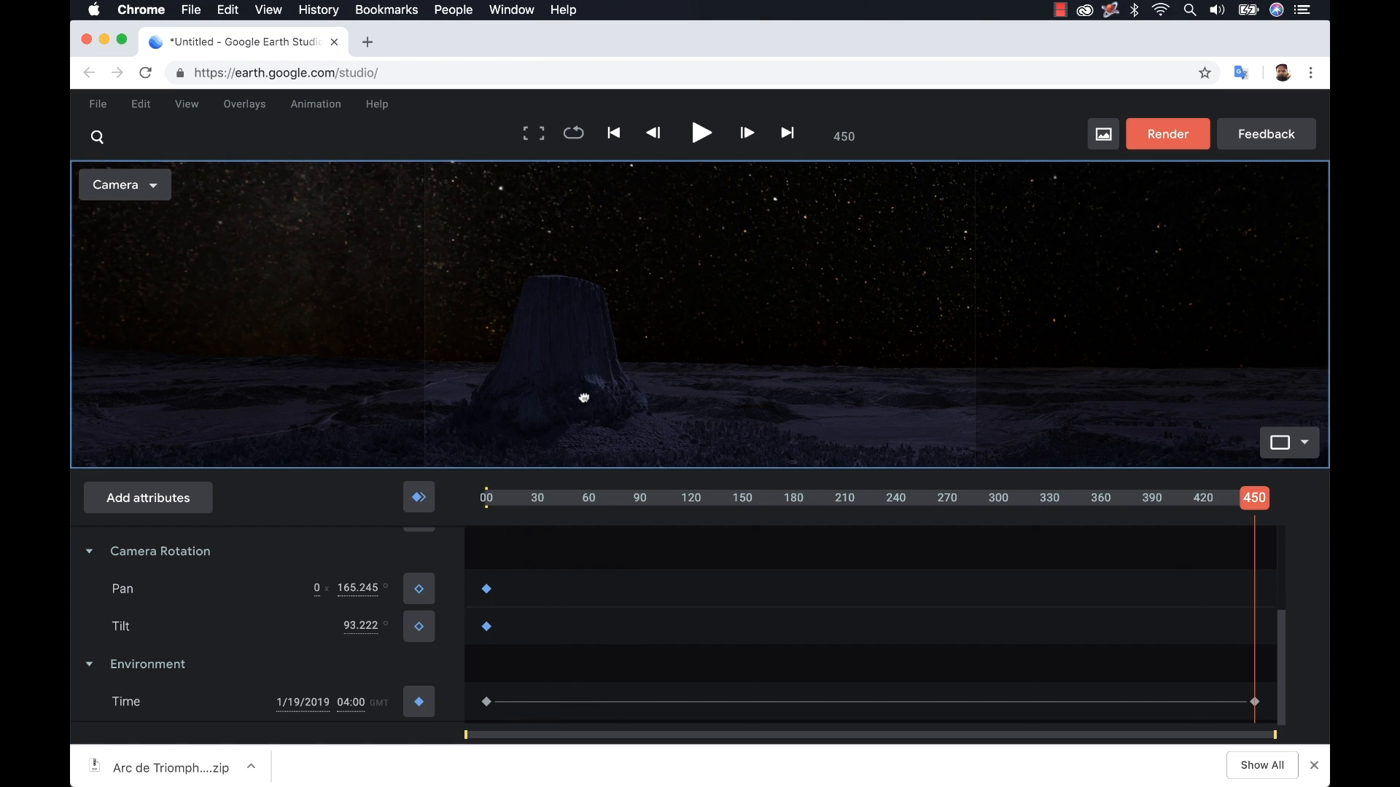
pyautogui.scroll(3, 577, 385)
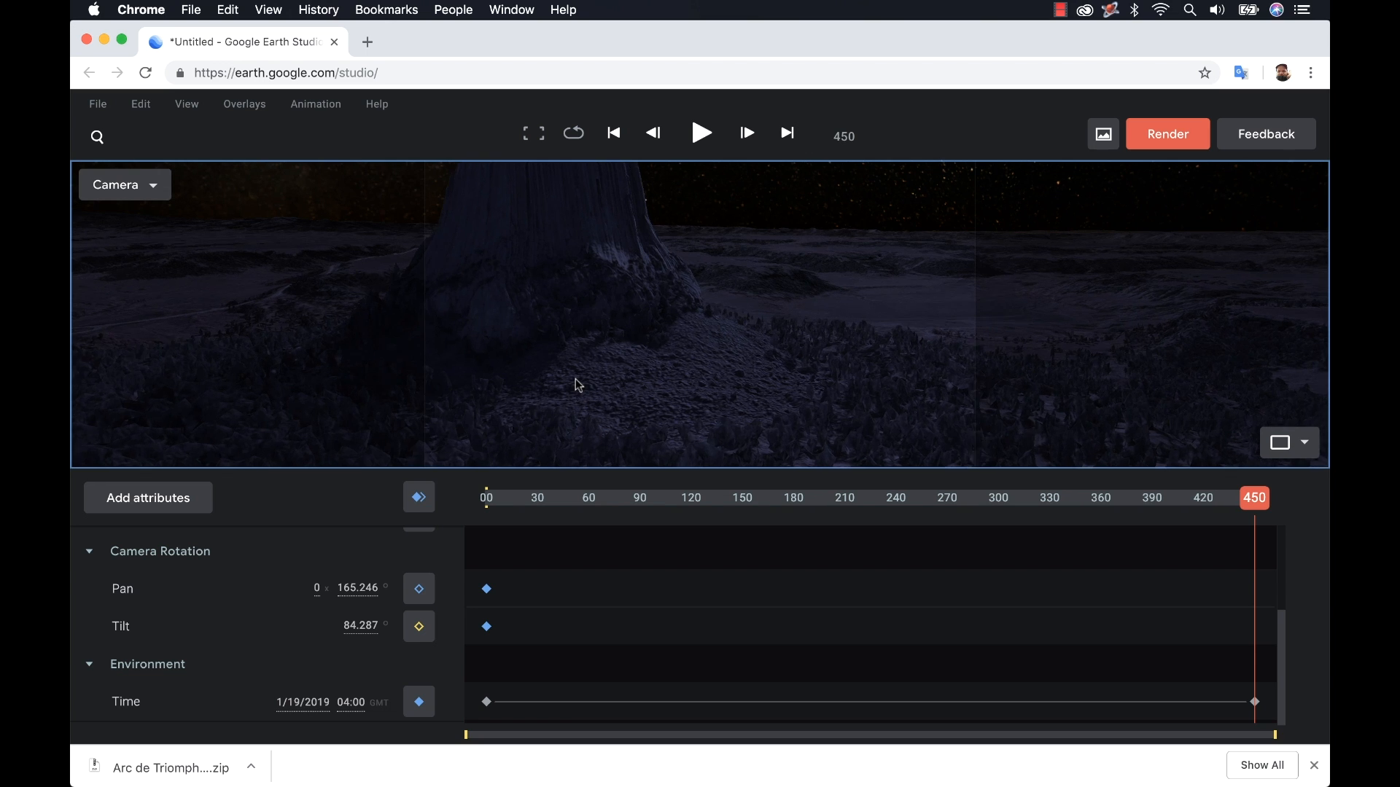
pyautogui.moveTo(574, 276); pyautogui.dragTo(597, 419)
pyautogui.moveTo(602, 307); pyautogui.dragTo(576, 378)
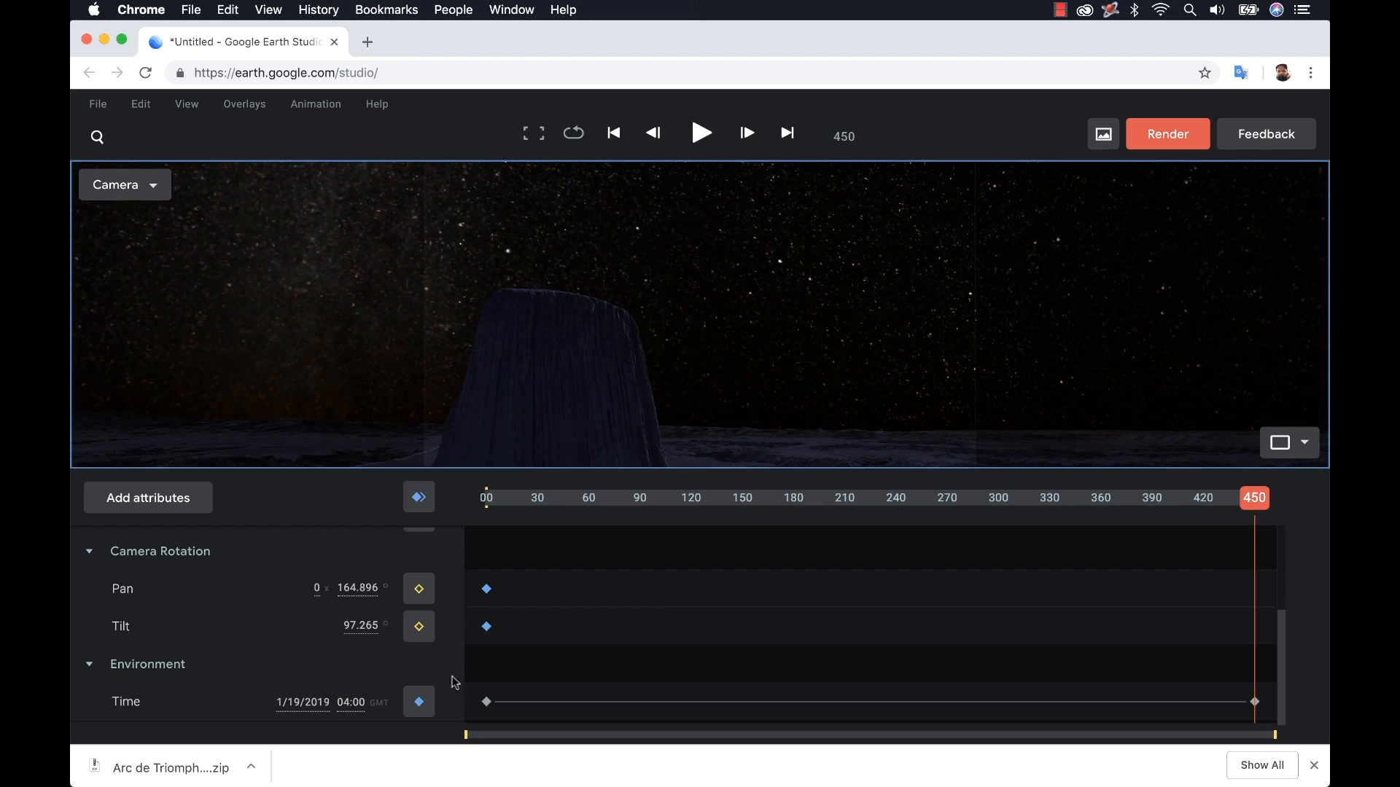
pyautogui.click(423, 501)
# - Play the rock tower night-sky animation from frame 0
pyautogui.moveTo(1248, 503); pyautogui.dragTo(416, 531)
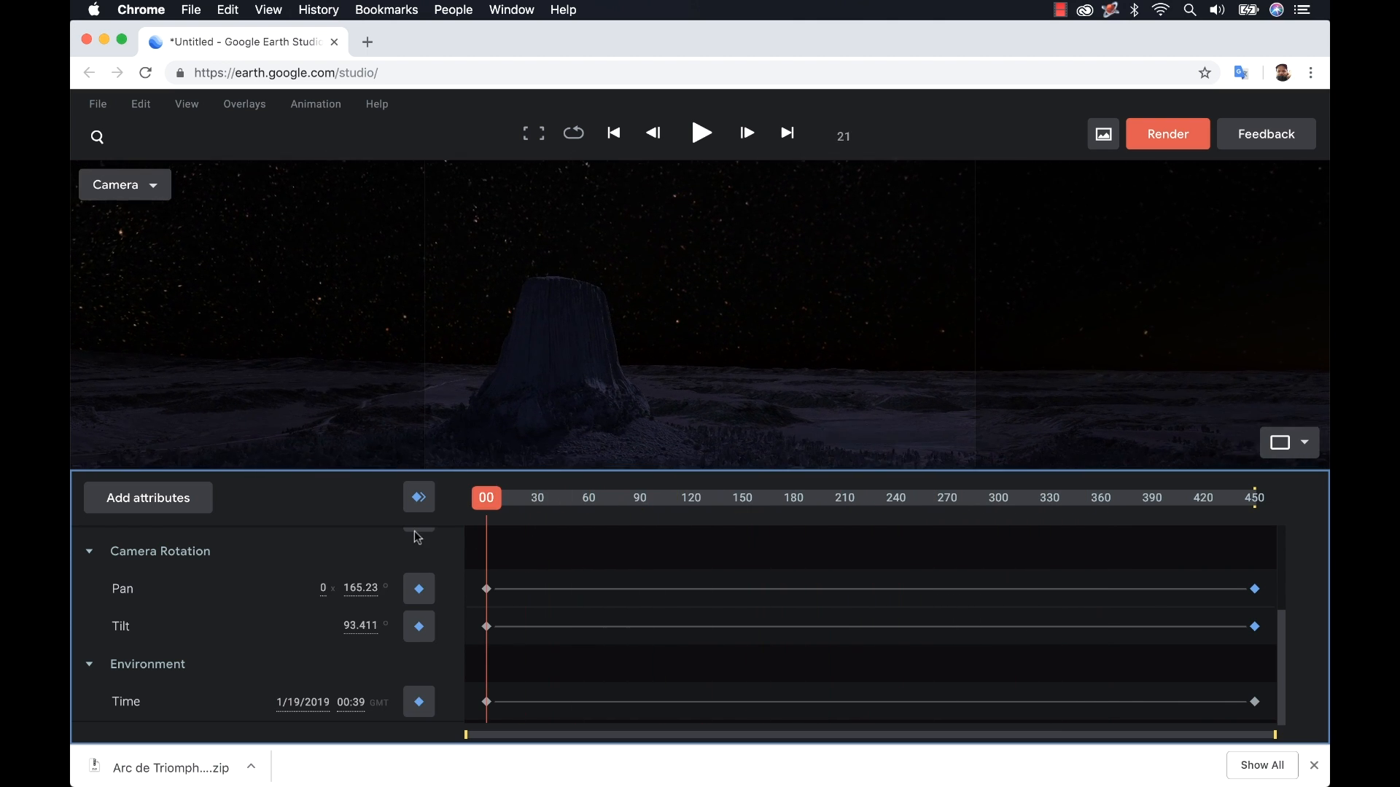
pyautogui.press('space')
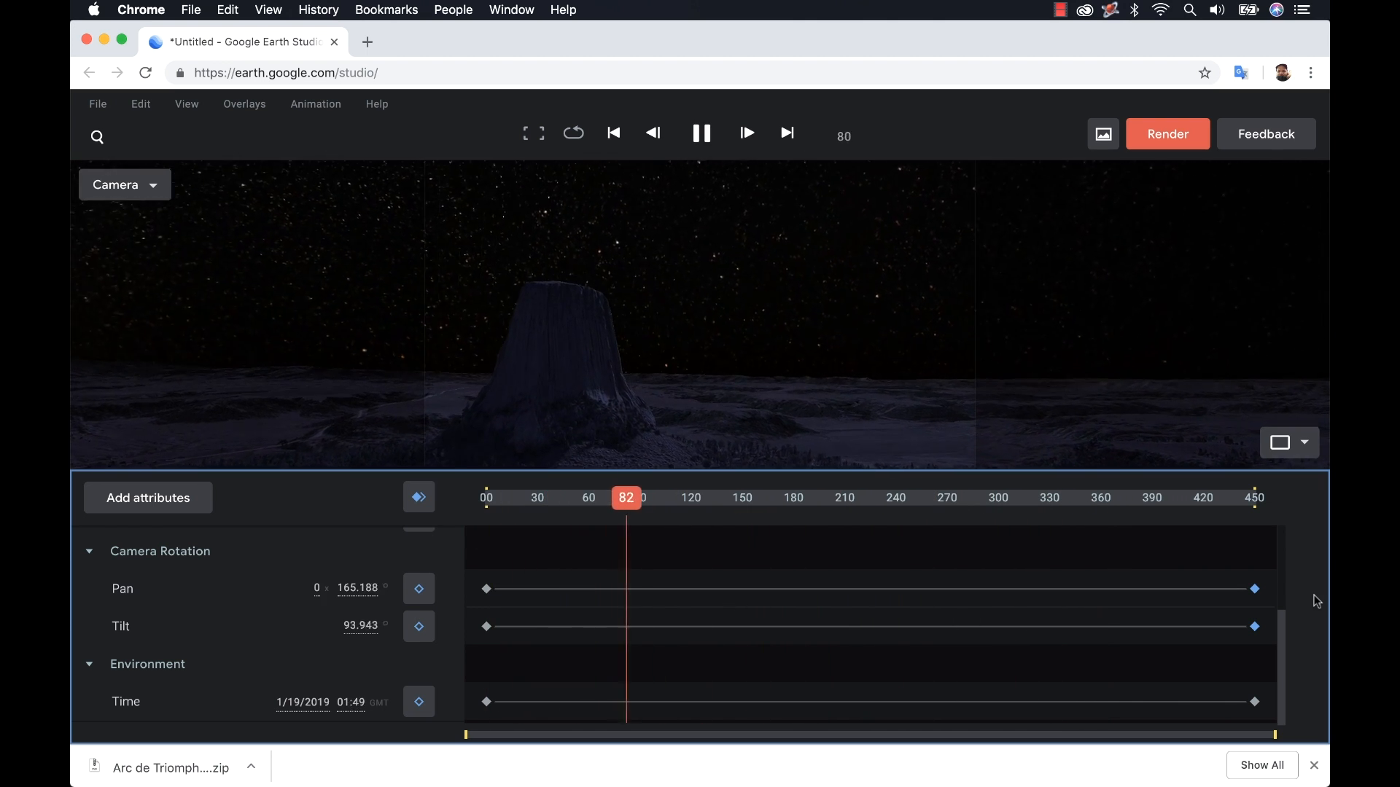